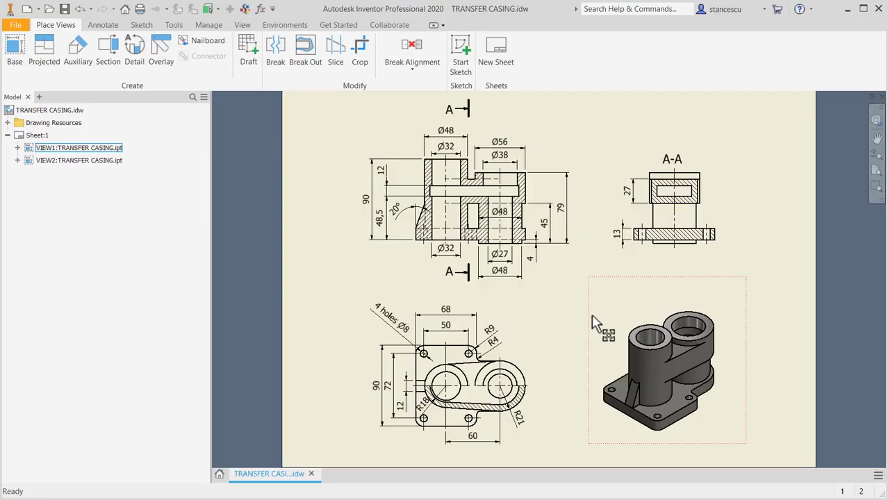
- Examine the transfer casing drawing's isometric, plan and section views, including the base plate's dimensions
scroll(675, 383, up, 5)
middle_drag(675, 382, 690, 303)
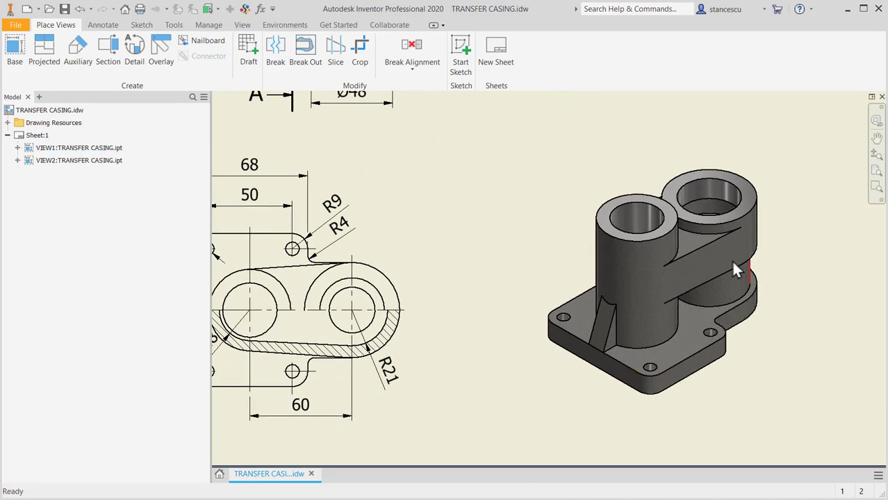
scroll(542, 349, down, 3)
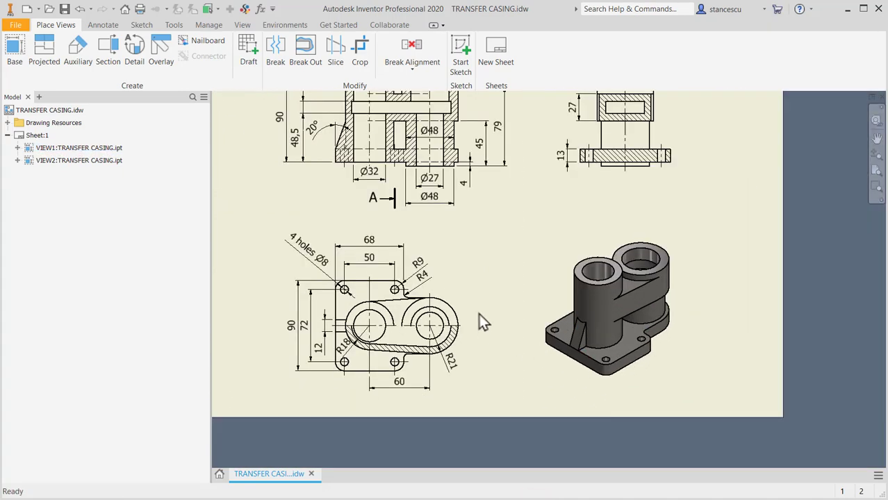
middle_drag(479, 314, 542, 380)
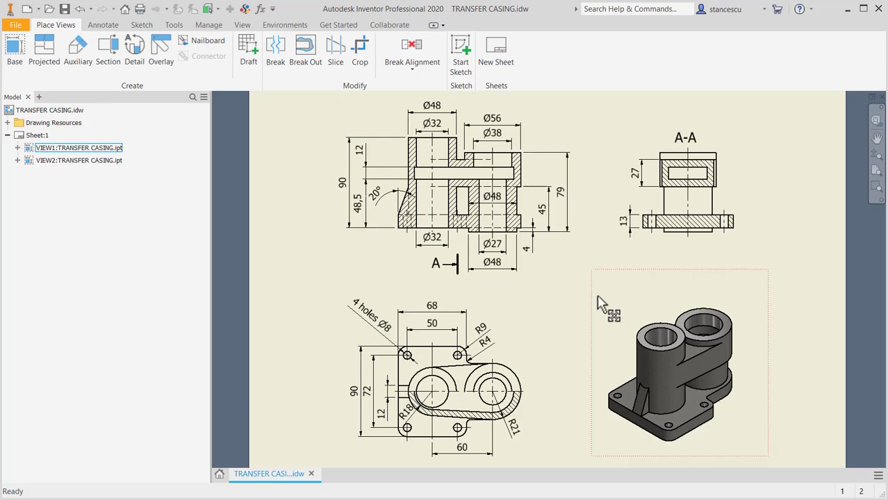
scroll(490, 397, up, 4)
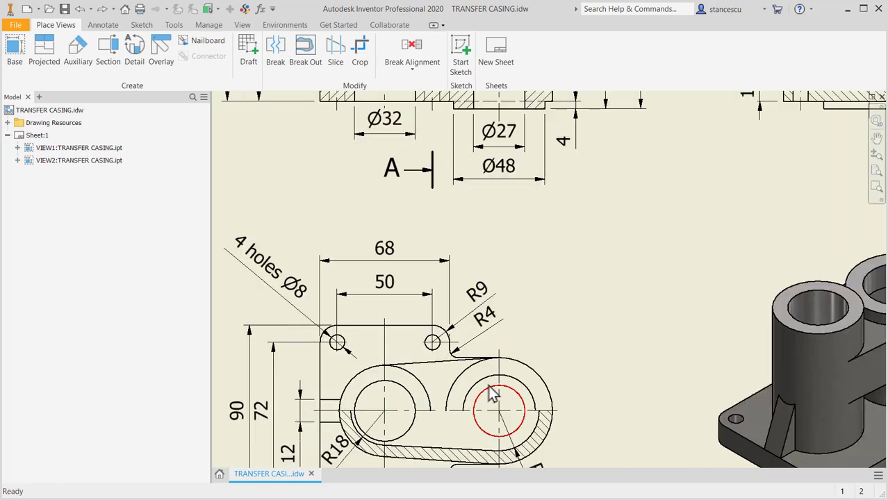
middle_drag(490, 395, 504, 292)
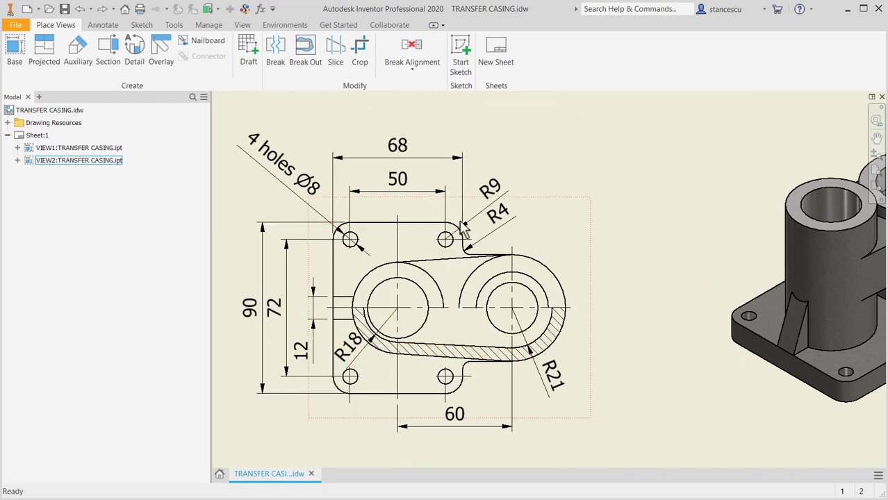
click(400, 154)
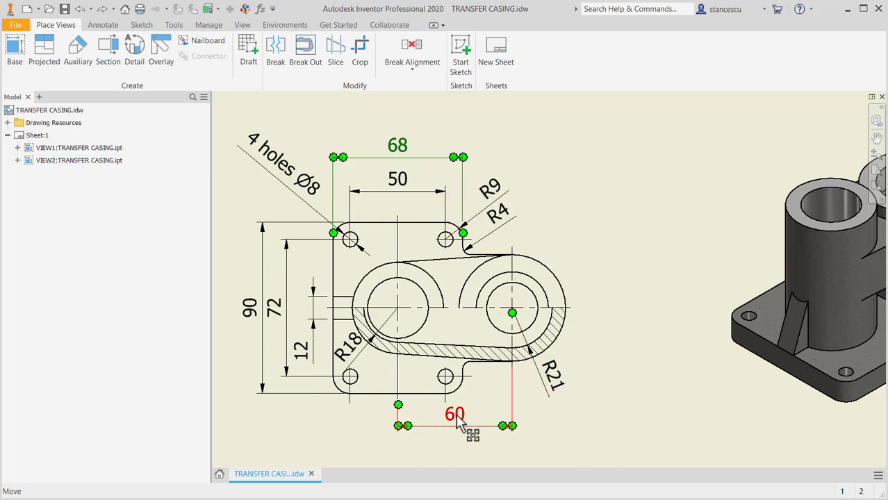
scroll(556, 351, down, 3)
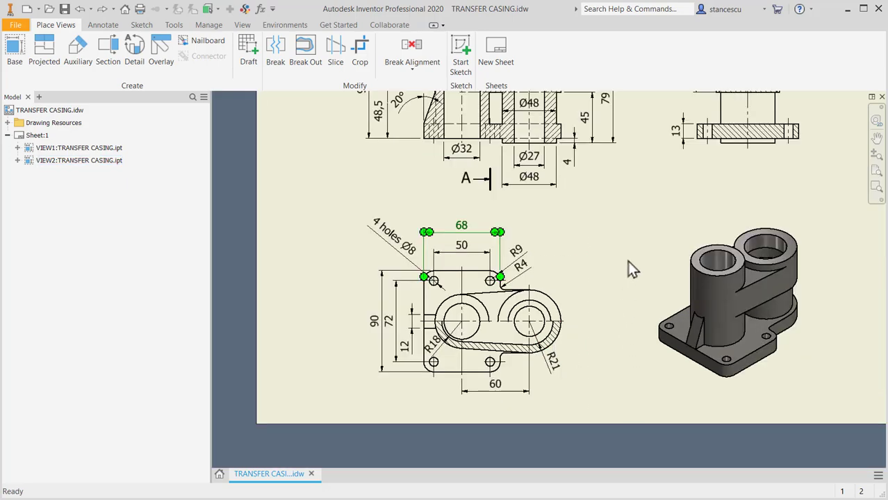
middle_drag(628, 263, 597, 386)
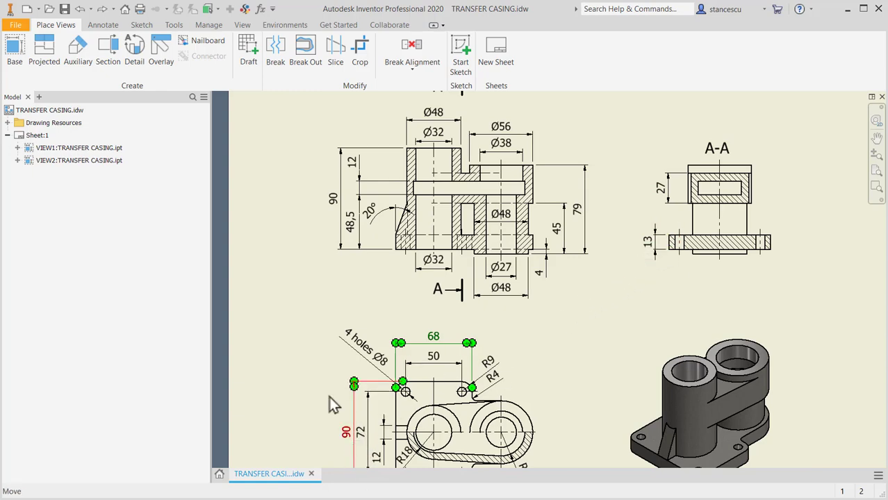
- Create a new metric Standard (mm).ipt part and start a 2D sketch on the horizontal XZ plane, viewed from the top
click(27, 9)
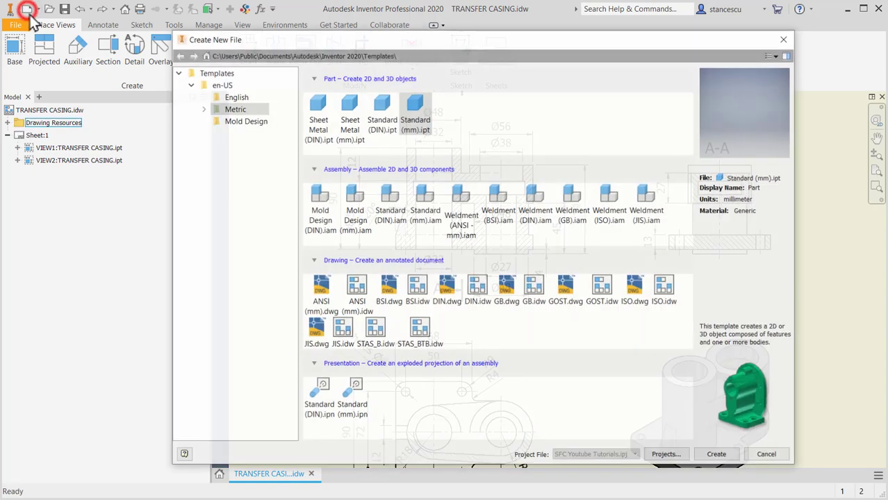
double_click(416, 104)
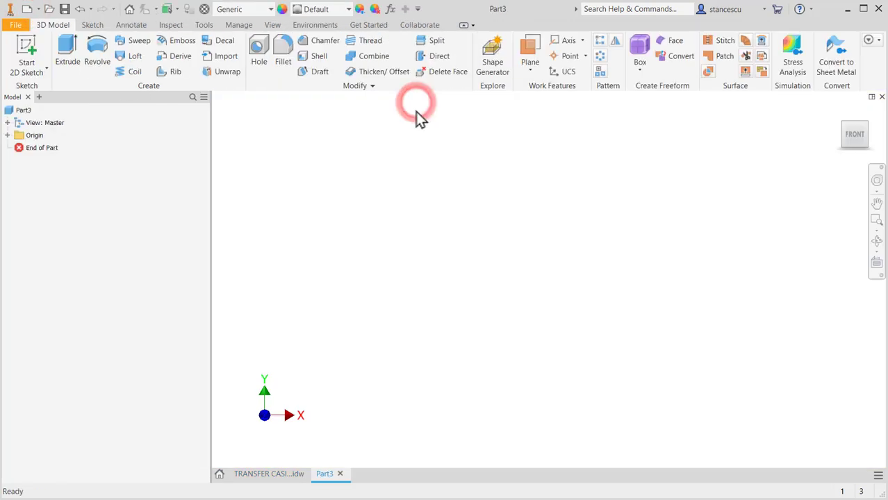
click(26, 47)
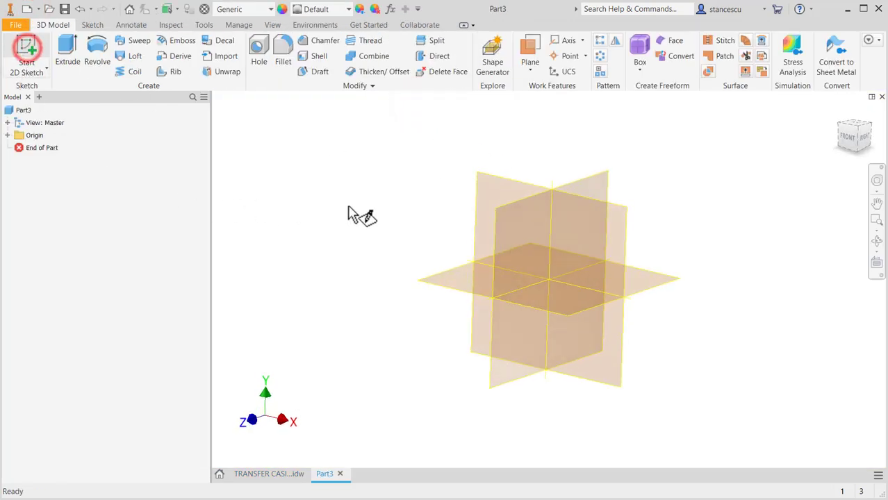
click(453, 263)
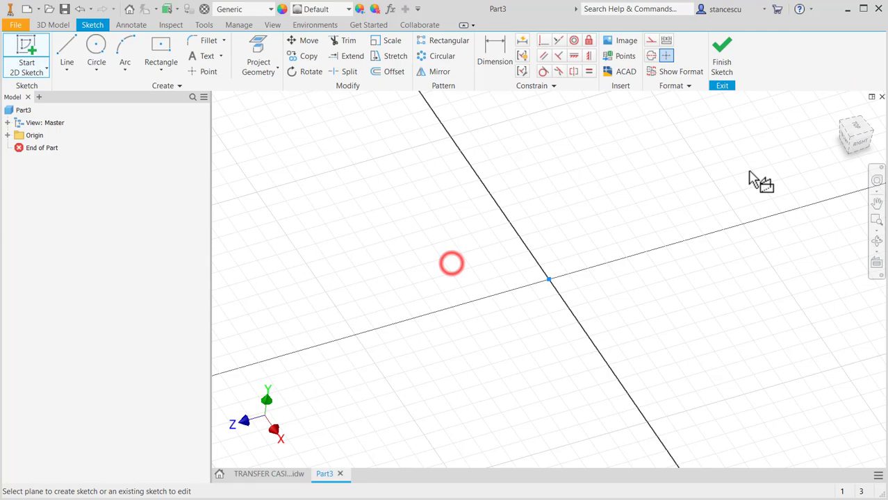
click(869, 109)
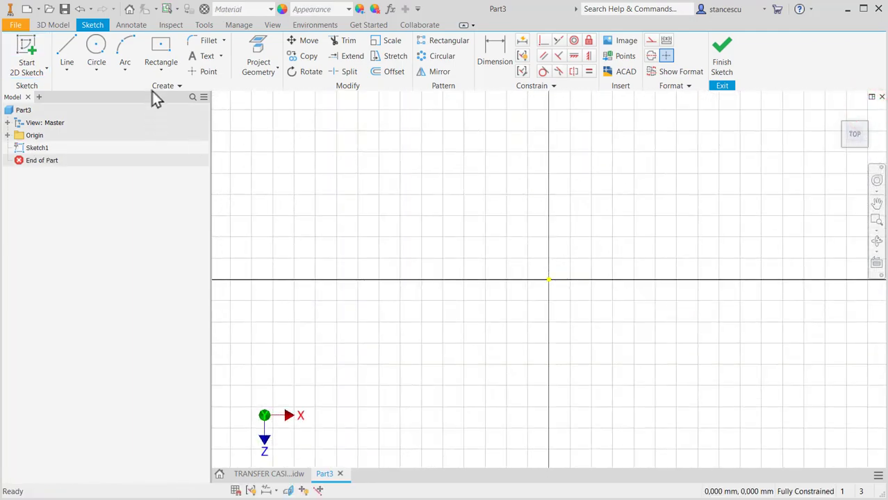
- Draw a centre rectangle at the origin, 68 mm wide and 90 mm high
click(160, 47)
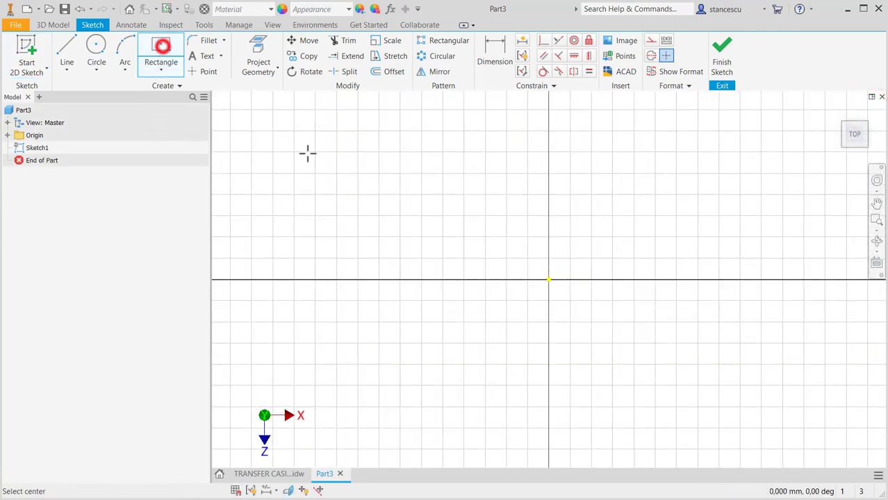
click(549, 279)
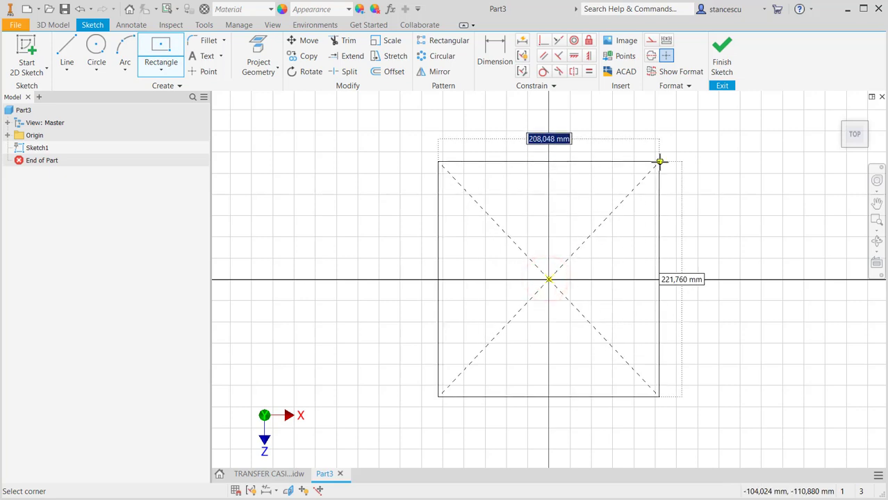
text(68)
key(Tab)
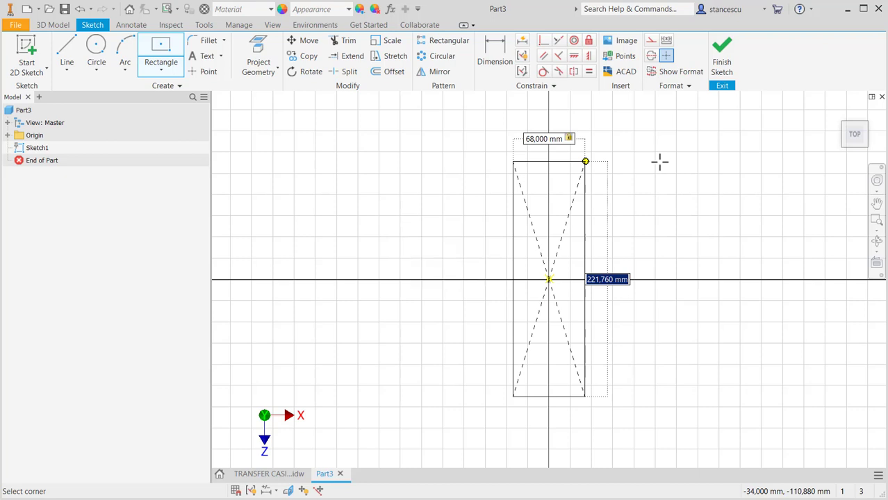
text(90)
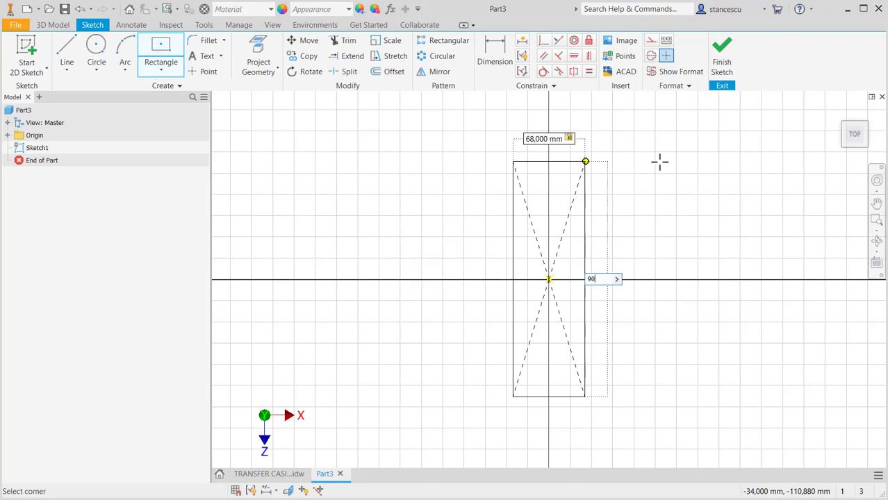
key(Return)
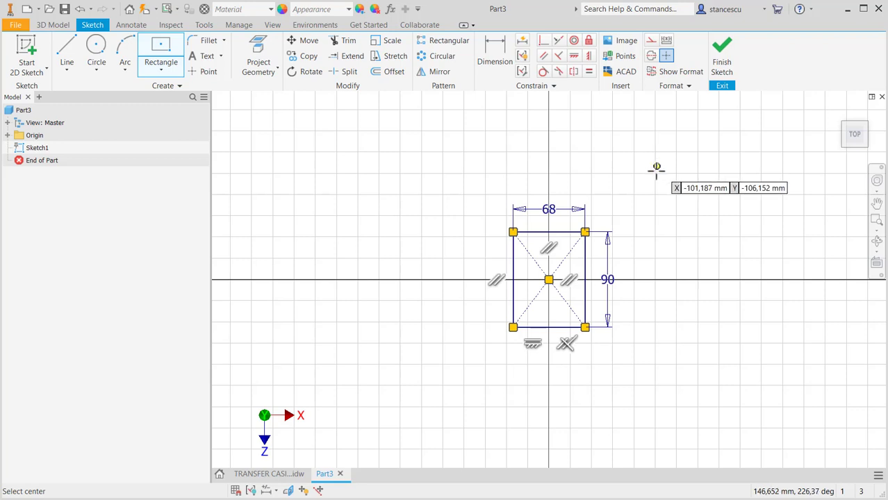
- Sketch a rounded tab on the rectangle's right edge from two horizontal lines joined by a tangent arc of about 25 mm radius
click(69, 60)
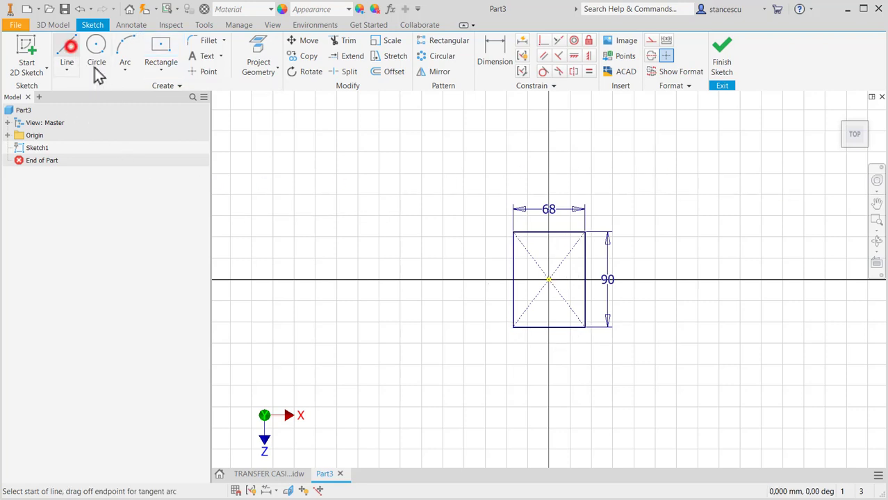
scroll(616, 255, up, 3)
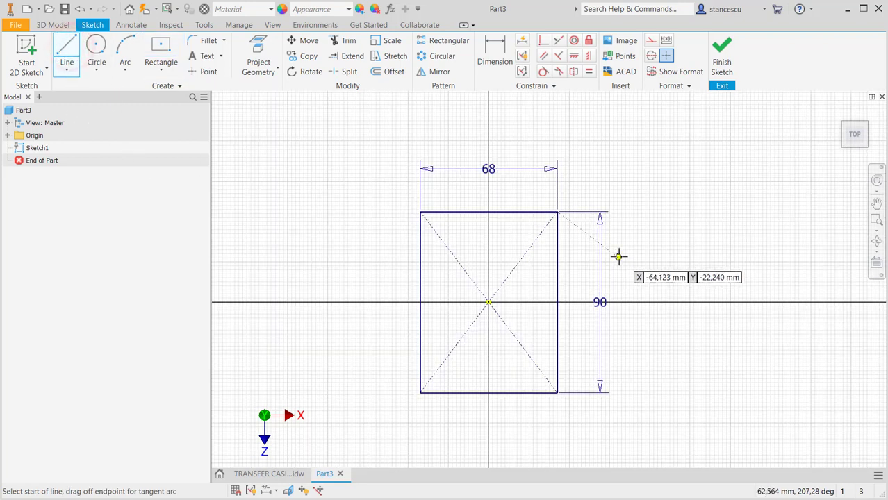
click(558, 249)
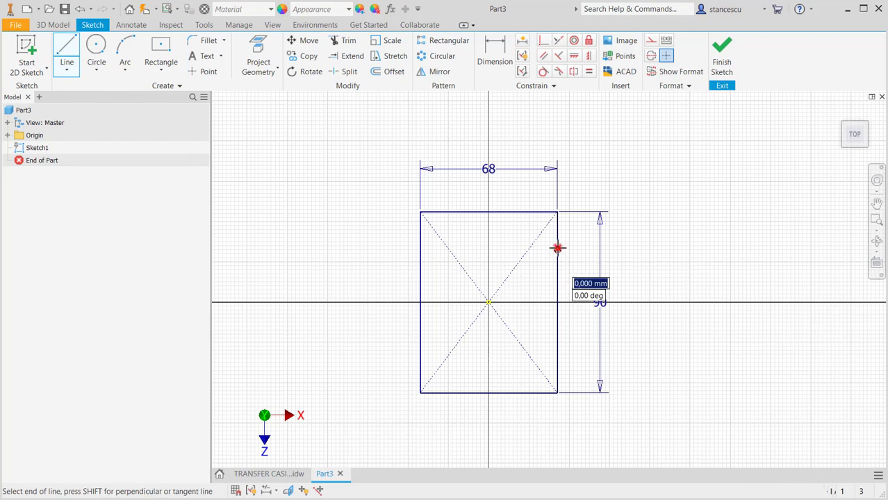
click(638, 250)
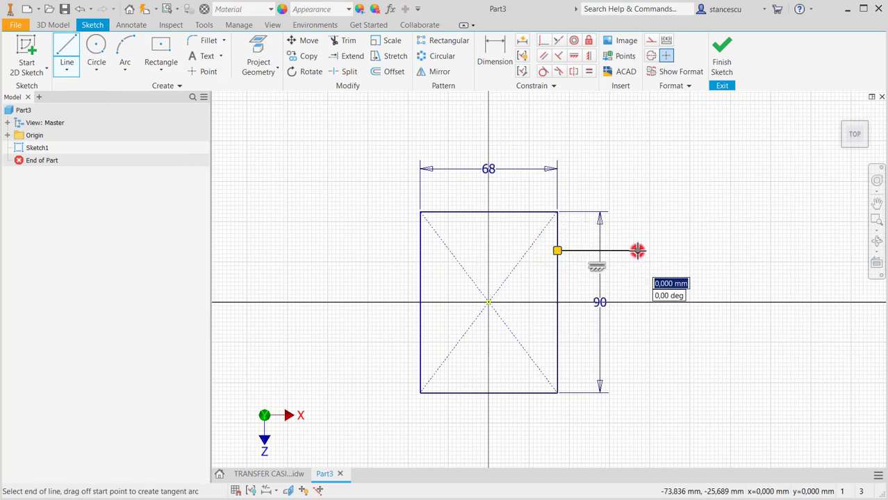
drag(638, 250, 637, 350)
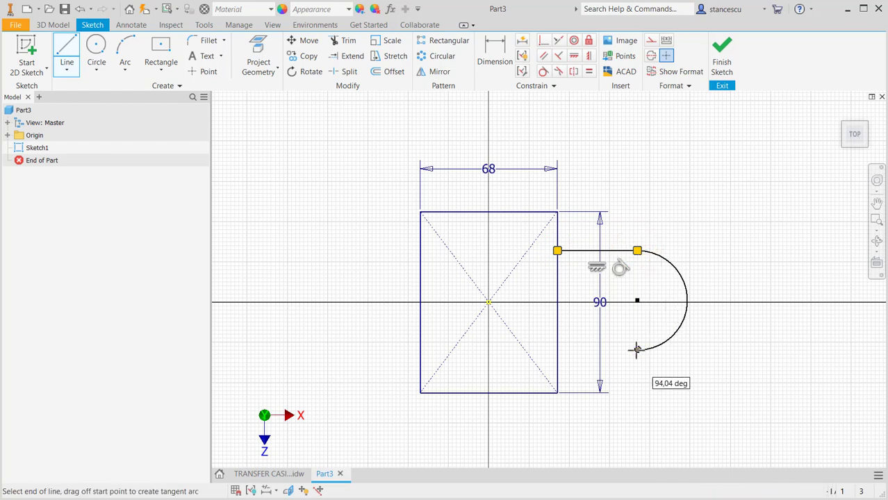
click(557, 349)
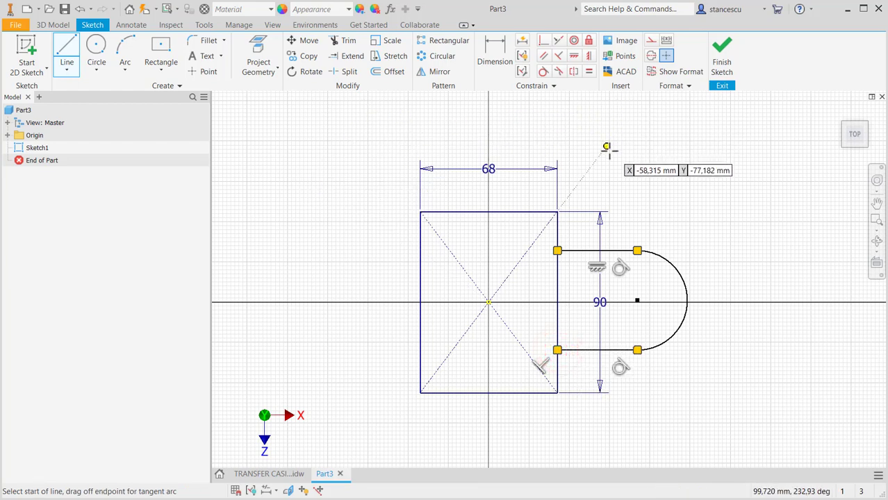
- Split the rectangle's right edge where the tab lines meet it and convert the middle segment to a construction line
click(349, 72)
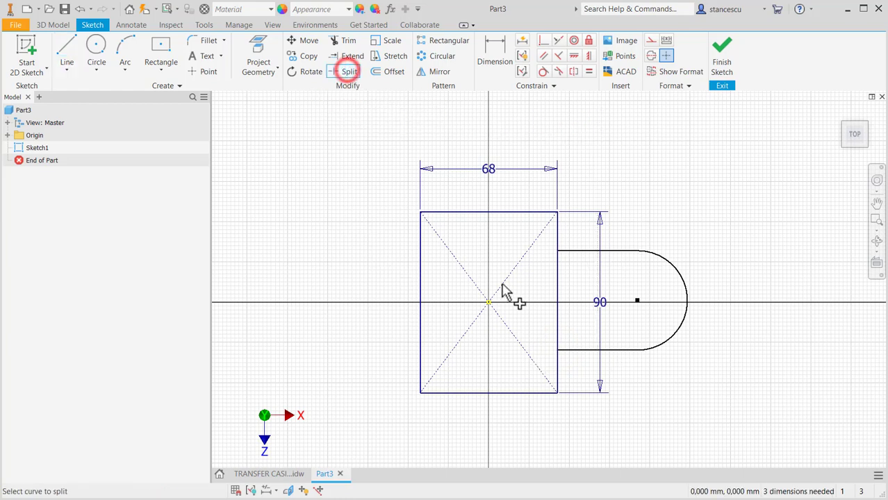
click(561, 281)
click(559, 313)
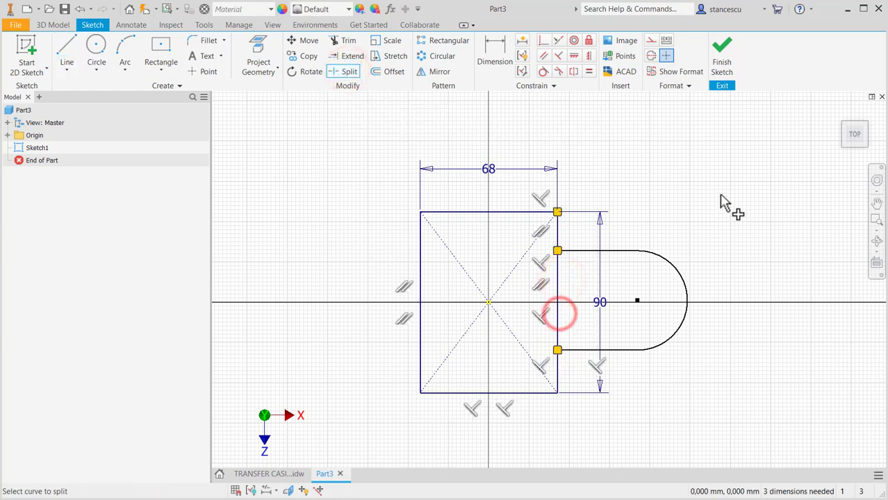
key(Escape)
click(563, 278)
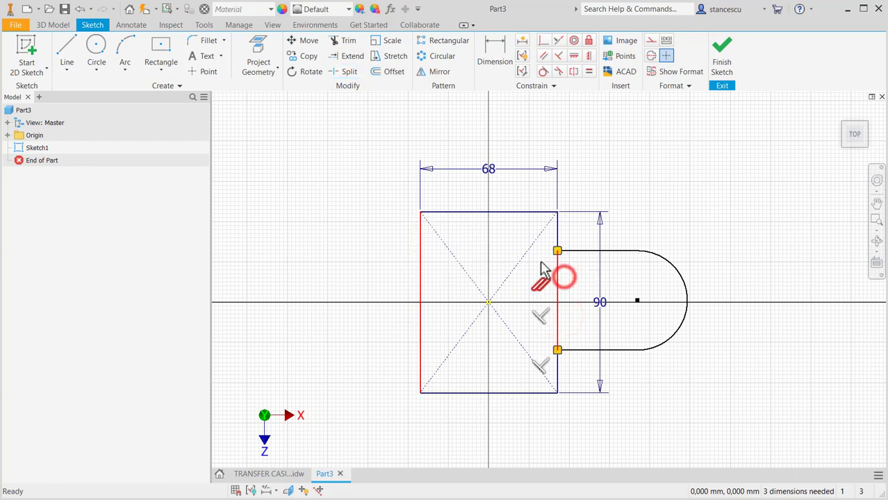
click(651, 41)
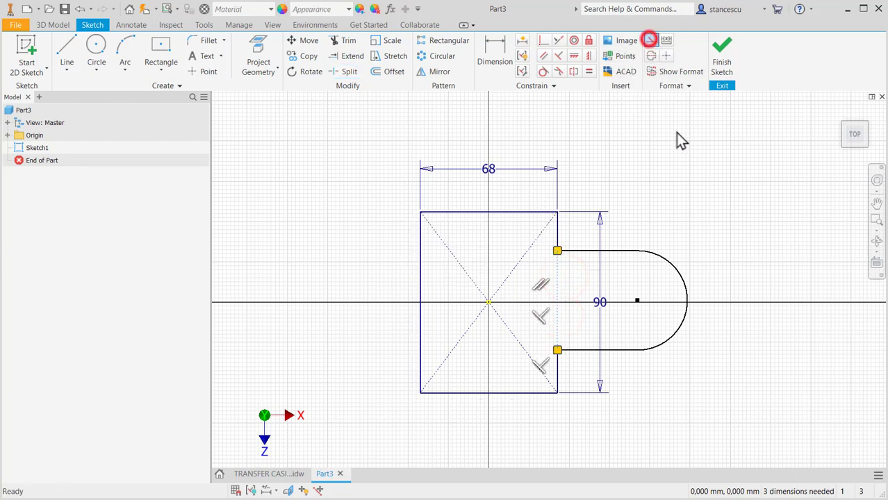
- Apply a horizontal constraint between the origin point and the centre of the tab's arc
click(492, 52)
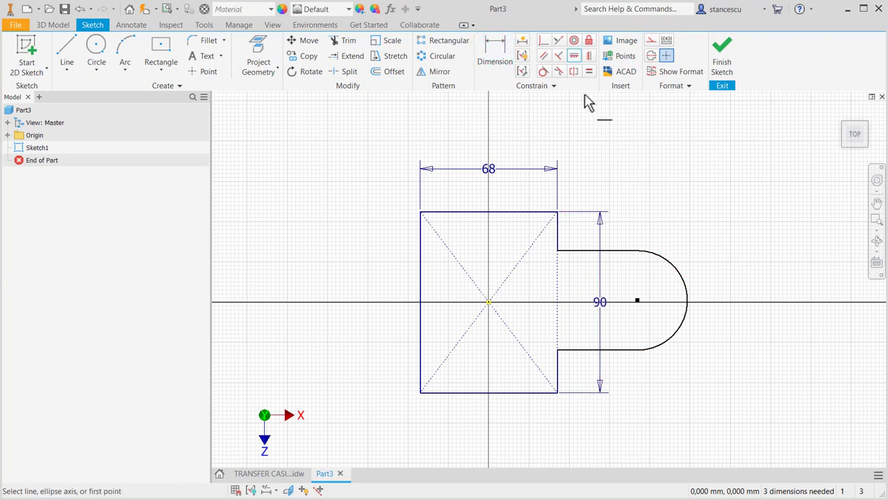
click(574, 56)
click(488, 303)
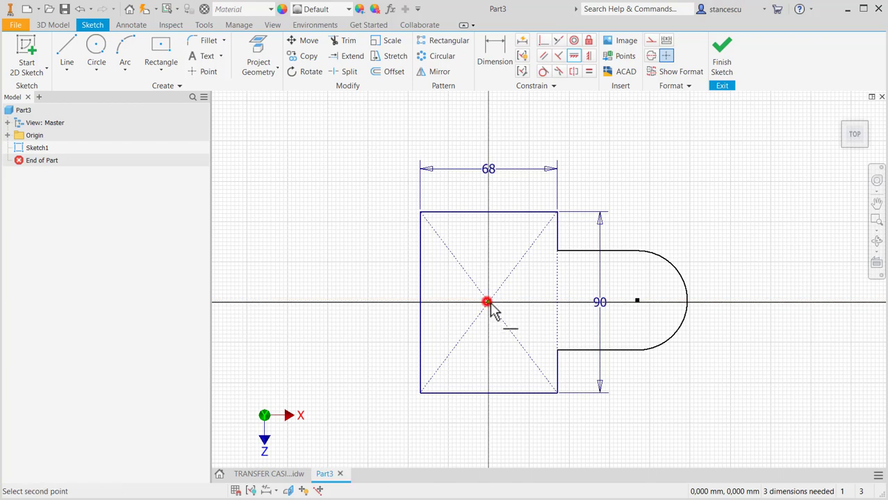
click(637, 302)
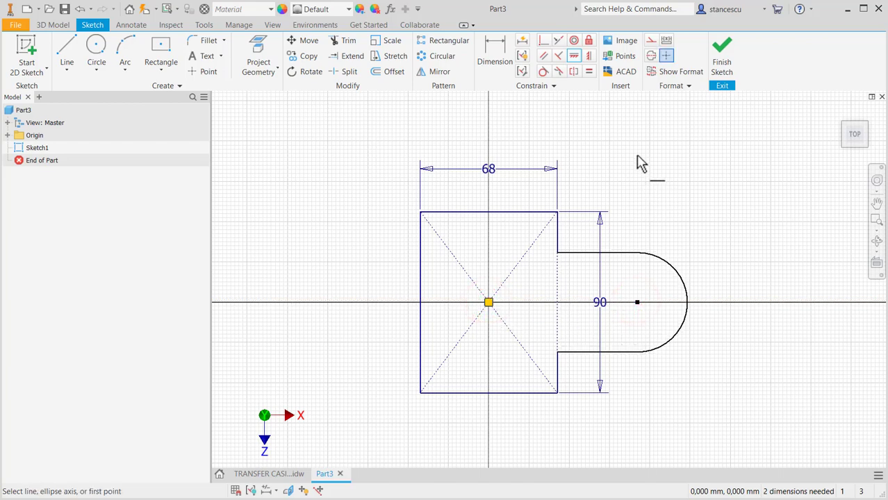
- Dimension the tab arc's radius as 28 mm
click(491, 47)
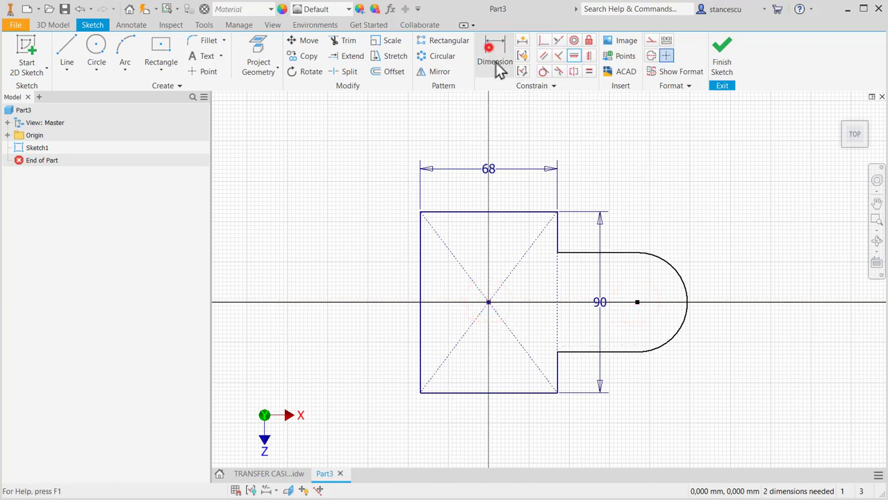
click(661, 256)
click(723, 205)
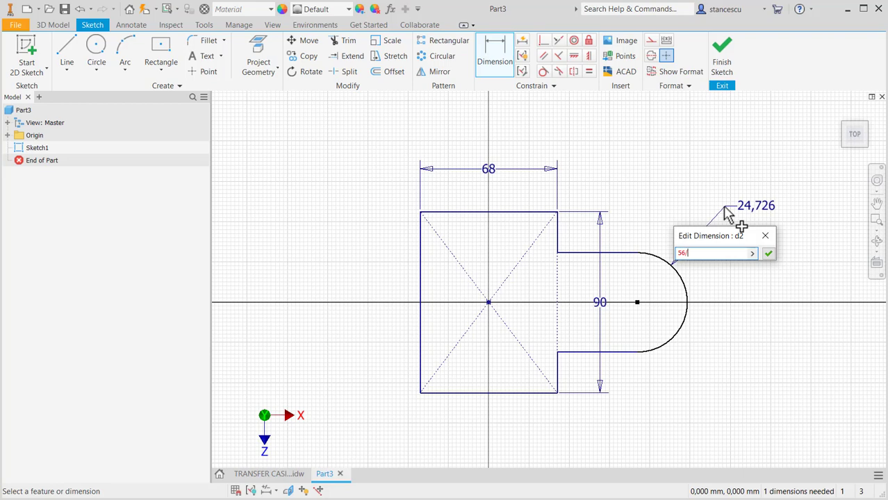
key(Return)
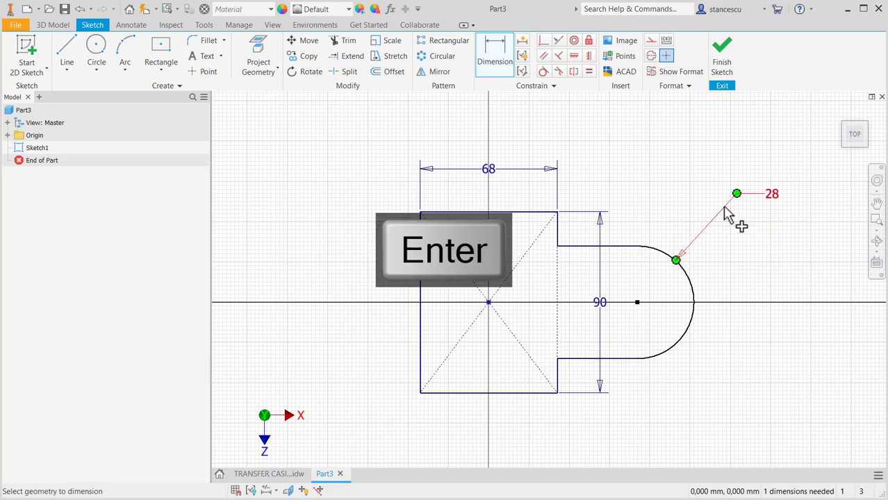
- Dimension the horizontal distance from the origin point to the centre of the tab's arc as 60 mm
click(688, 325)
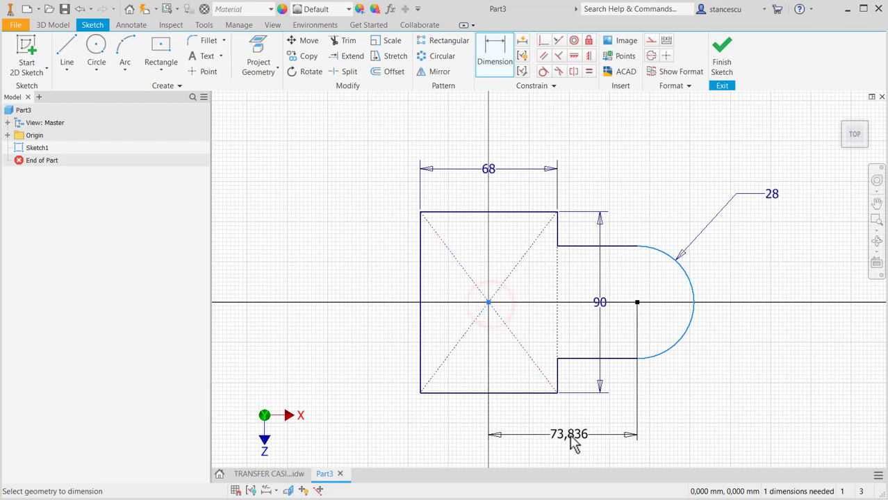
click(570, 439)
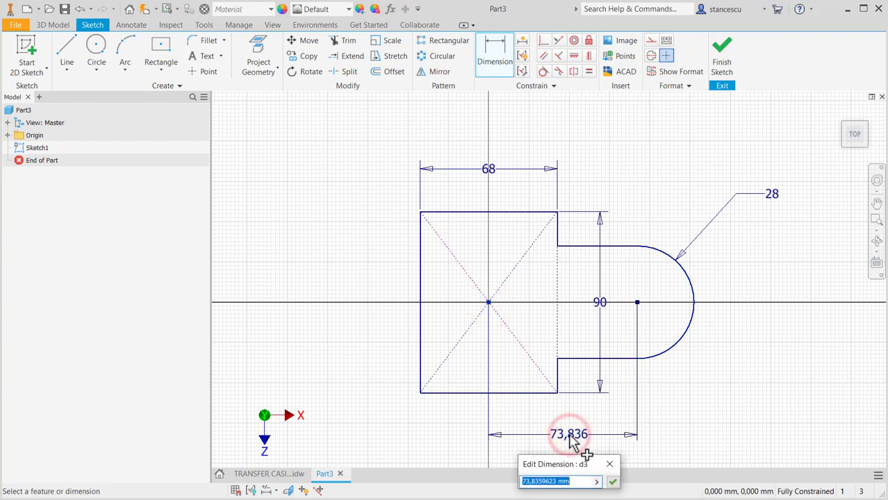
text(60)
key(Return)
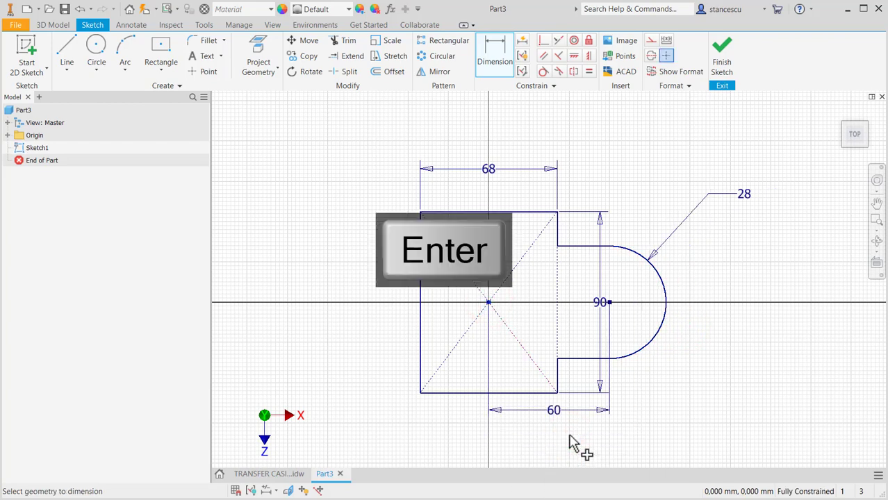
- Finish the base plate sketch and extrude its profile upward by 13 mm
click(717, 53)
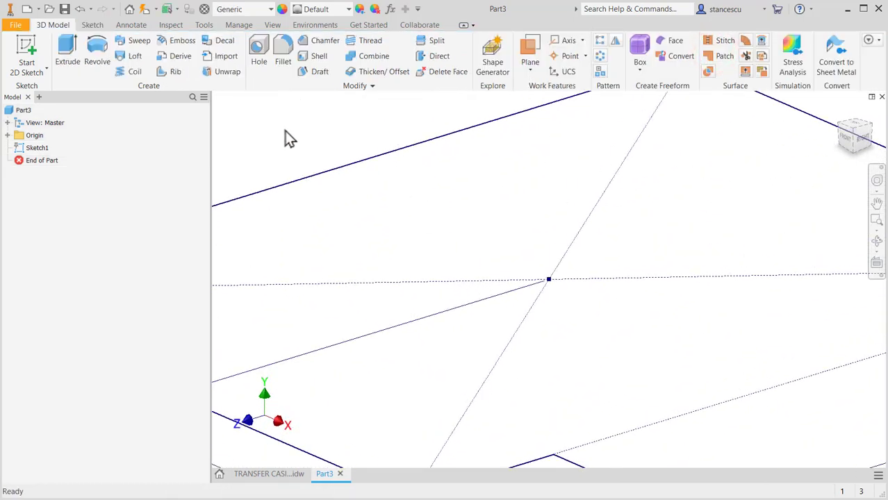
key(F6)
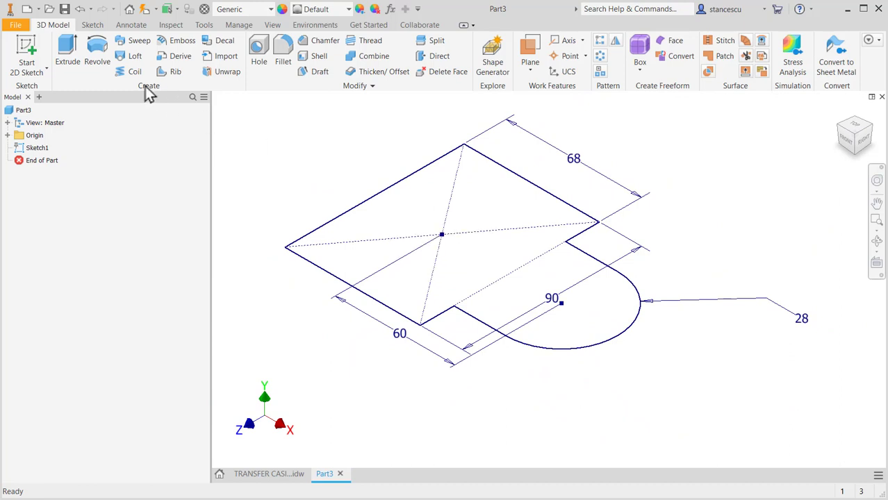
click(69, 50)
text(1)
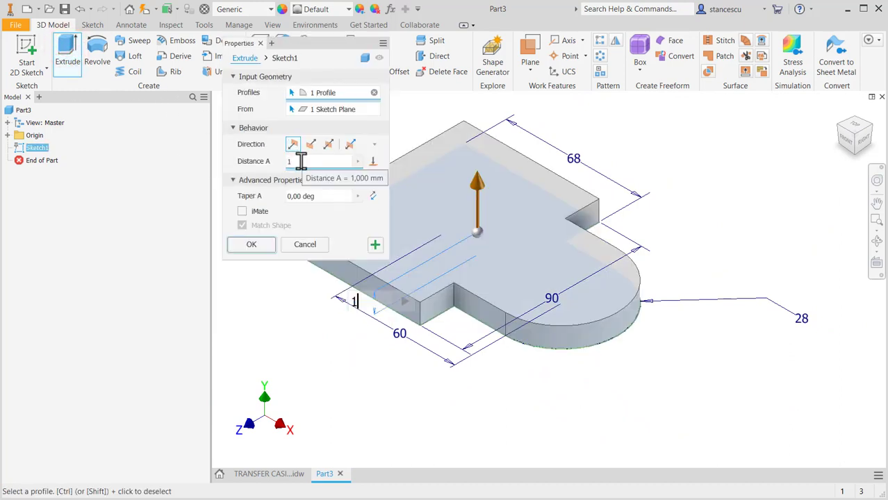
text(3)
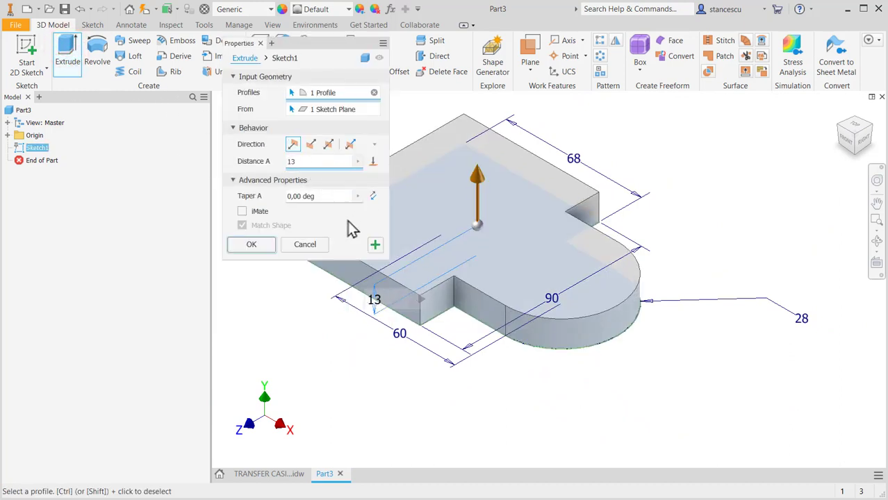
click(252, 246)
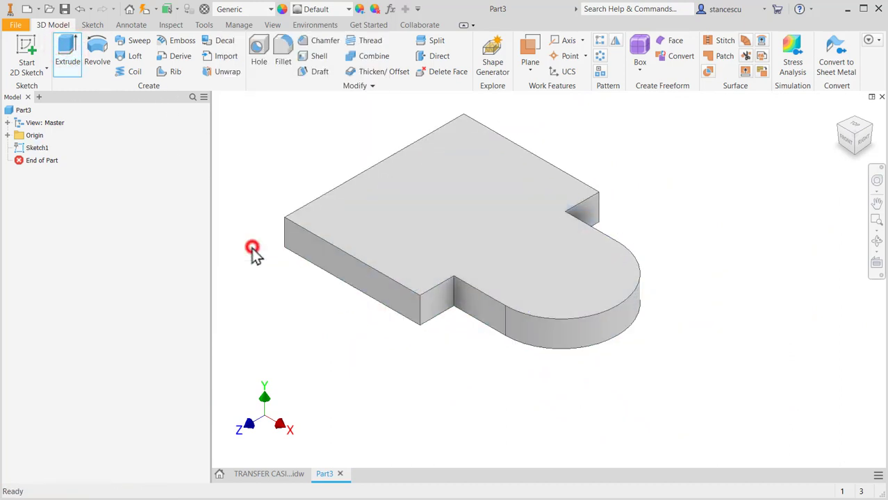
- Consult the plan view in the casing drawing and fillet the plate's four outer vertical corner edges with a 9 mm radius
click(291, 477)
mouse_move(591, 387)
middle_down()
mouse_move(623, 300)
mouse_move(613, 277)
middle_up()
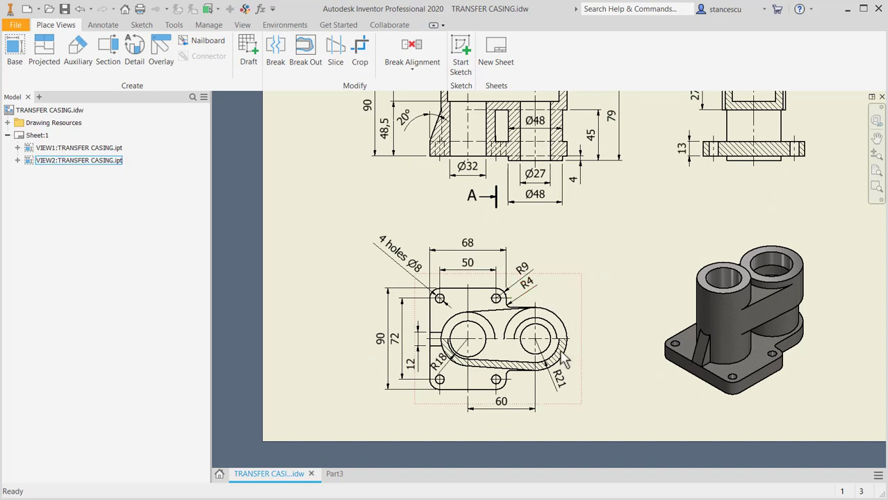
click(326, 474)
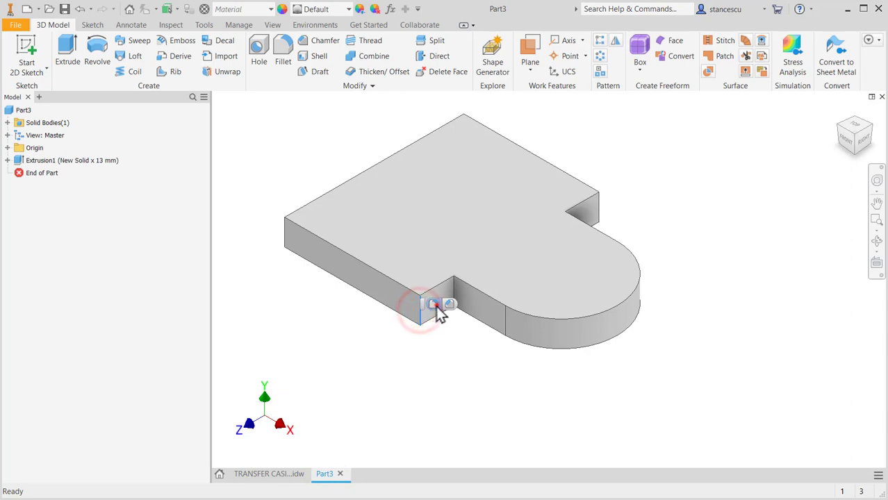
click(433, 303)
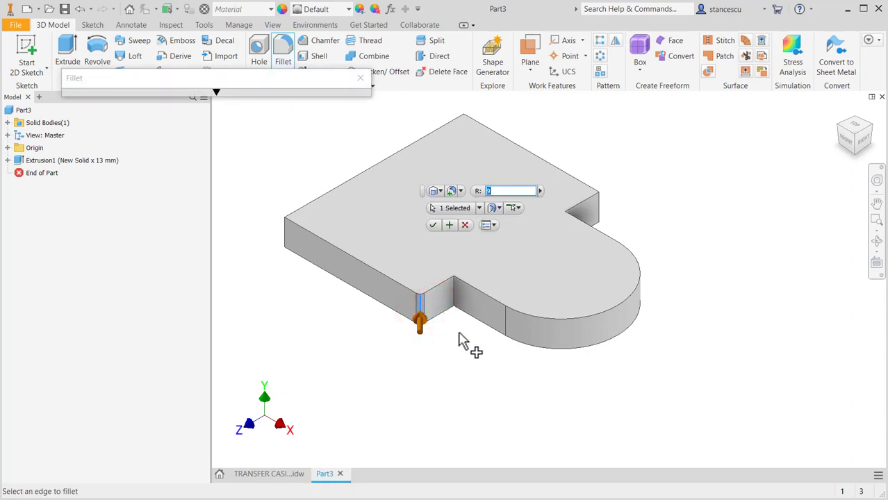
click(602, 210)
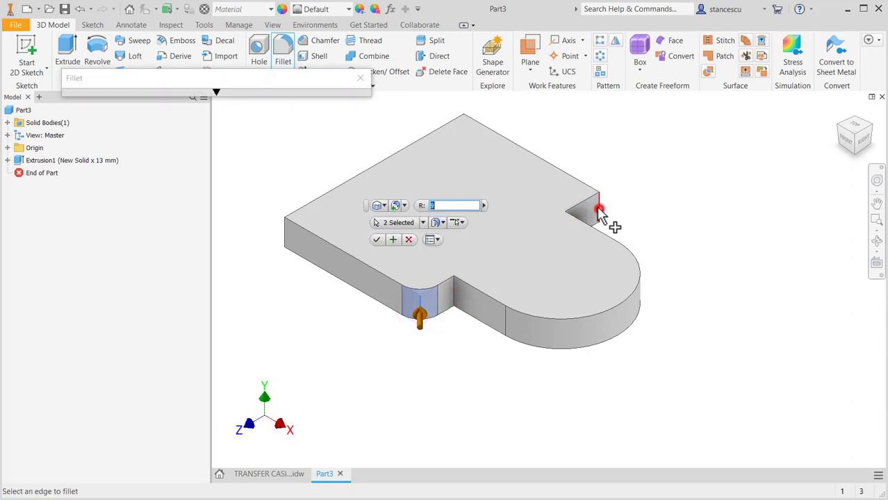
click(464, 132)
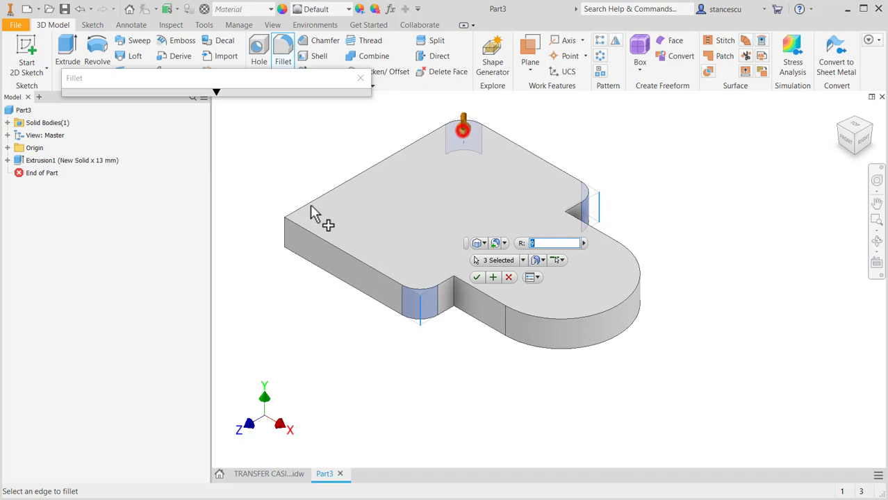
click(287, 242)
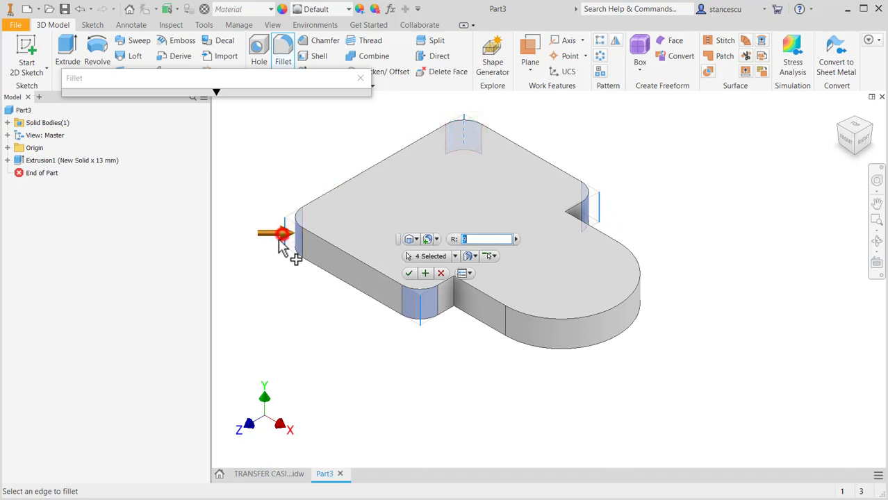
click(425, 273)
- Fillet the two inner vertical edges where the rounded tab meets the plate with a 4 mm radius
click(452, 292)
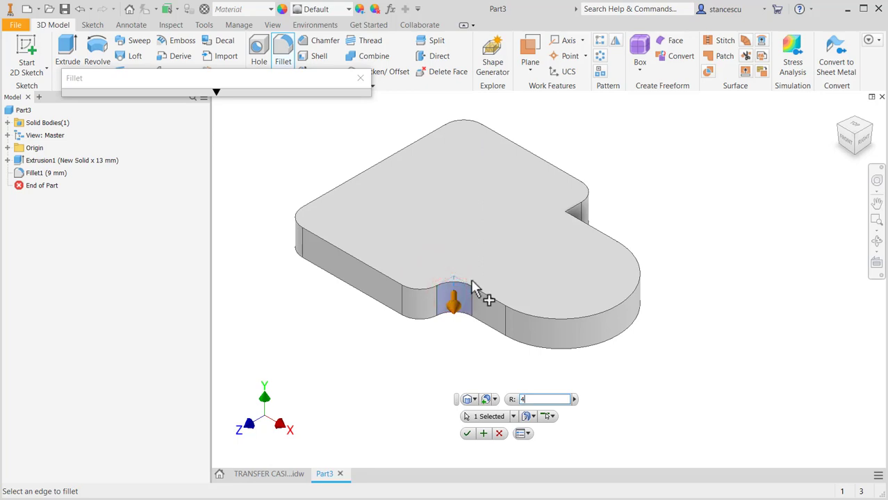
click(564, 230)
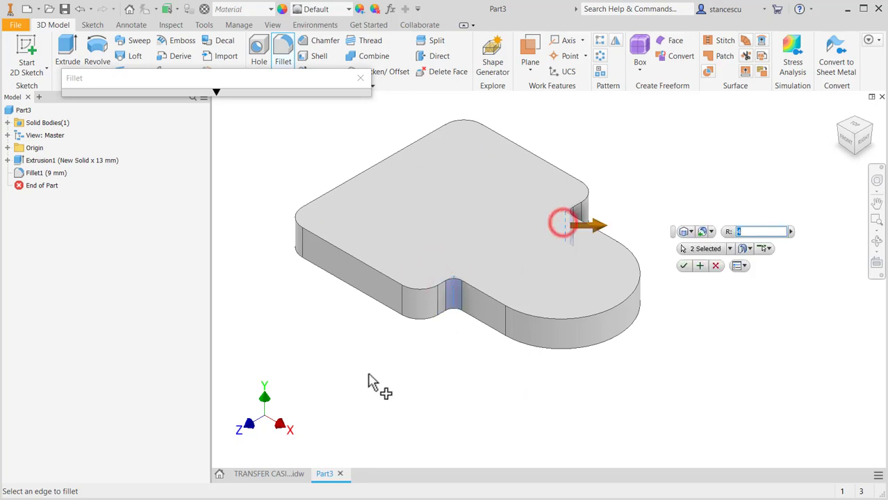
click(685, 267)
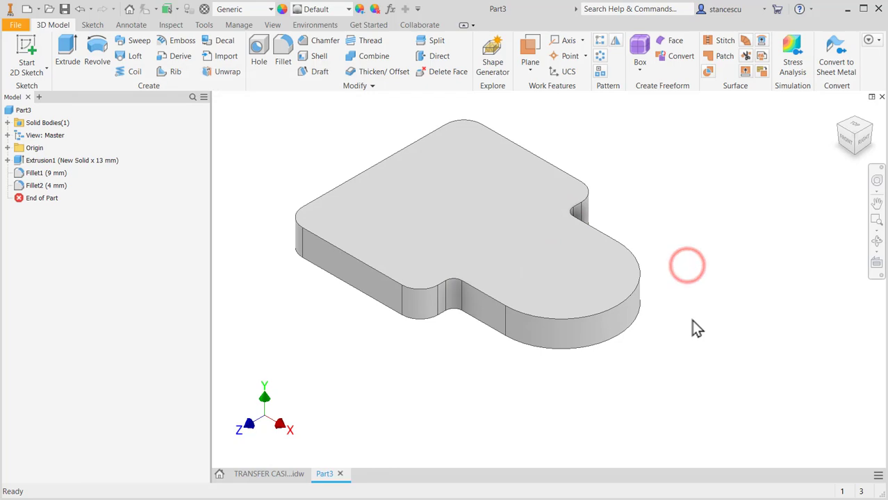
key(F6)
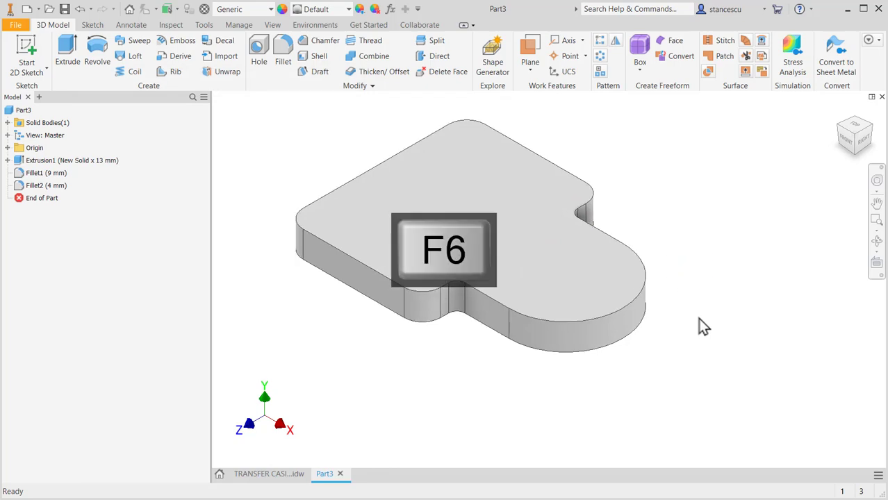
- Consult the casing drawing's section view and sketch a 48 mm diameter circle centred on the origin on the plate's top face
click(267, 474)
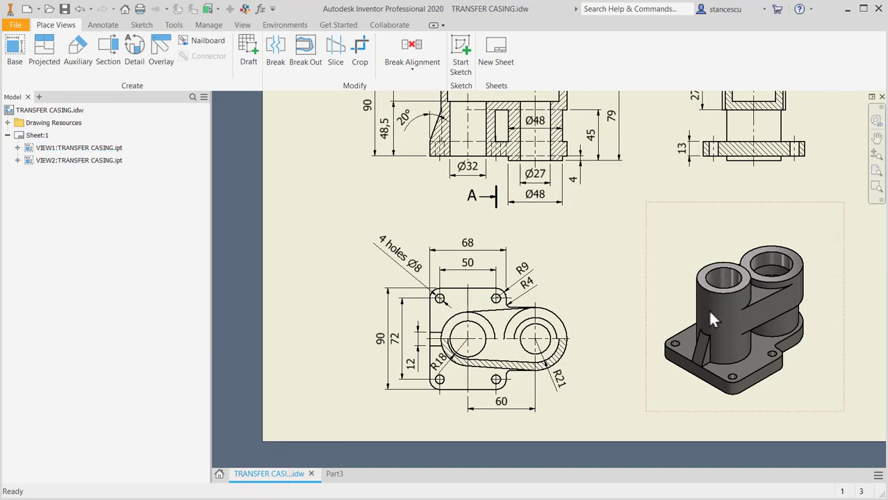
middle_drag(613, 245, 632, 368)
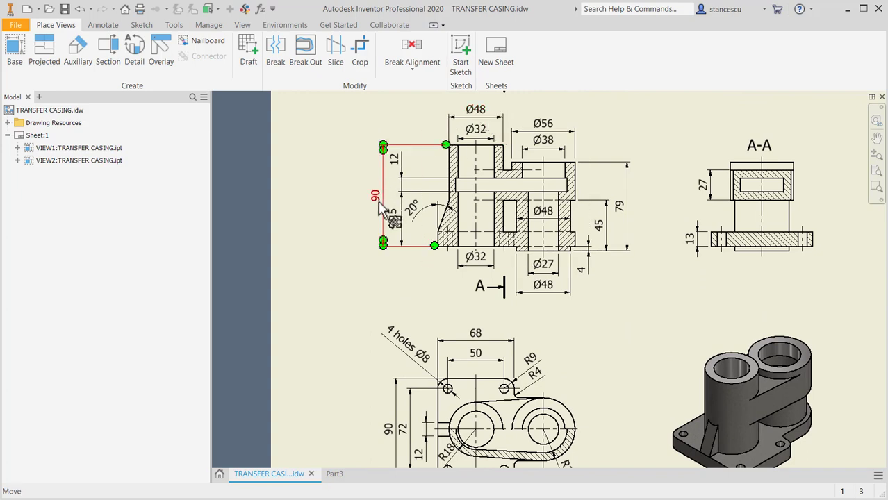
click(333, 475)
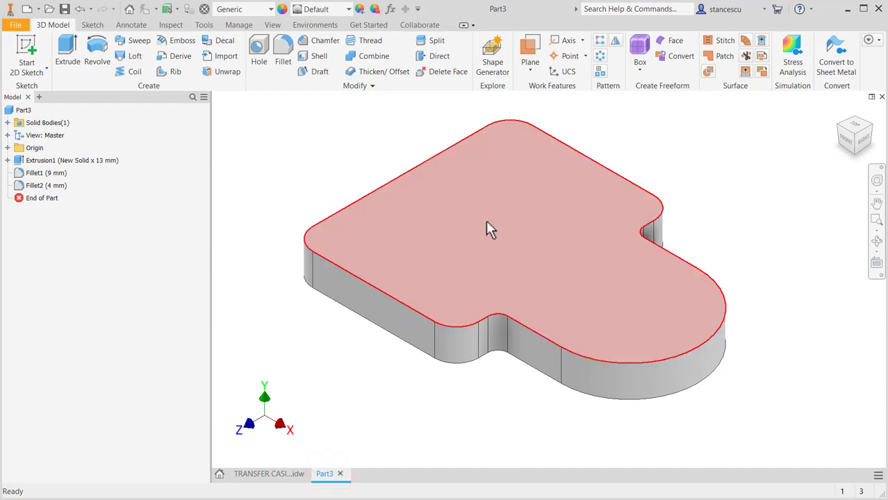
click(498, 223)
click(576, 218)
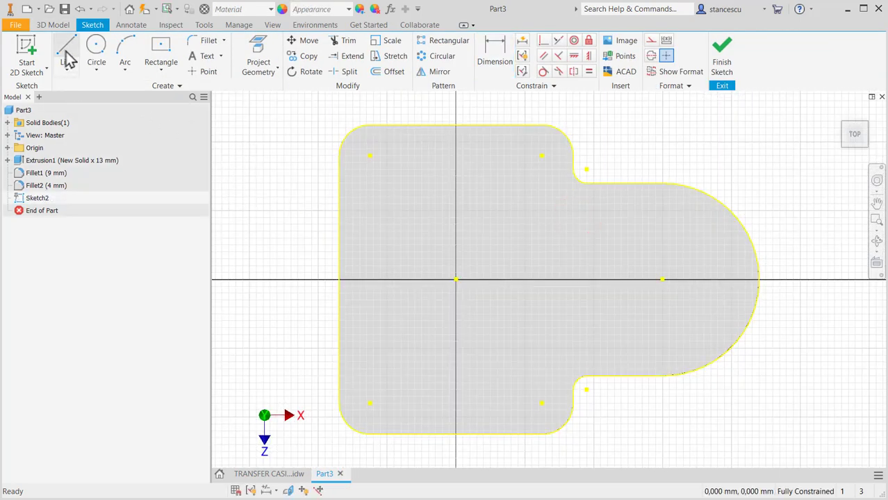
click(88, 47)
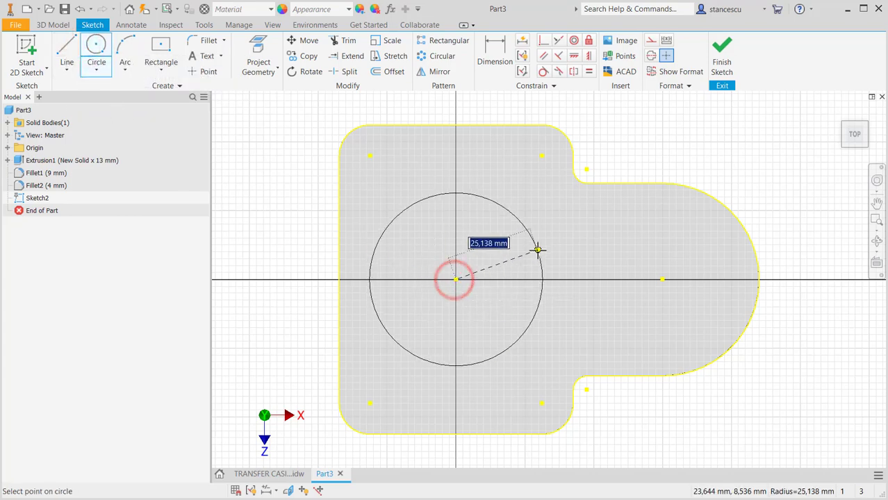
right_click(536, 250)
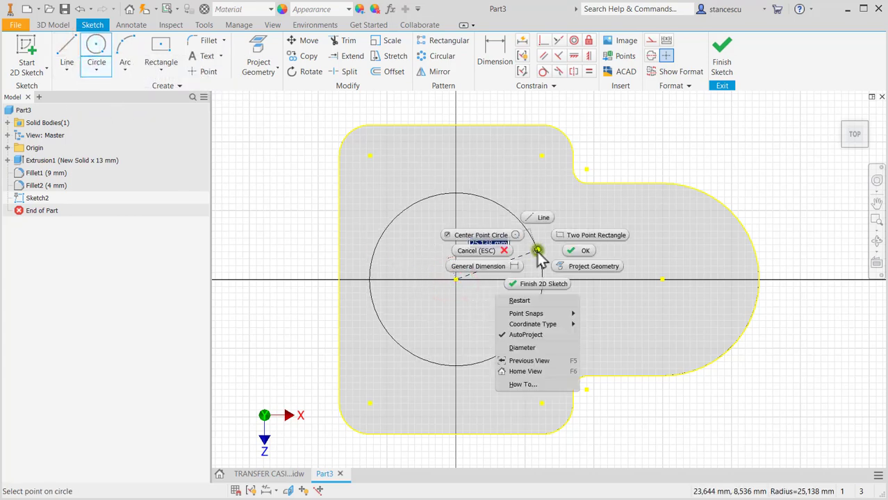
click(524, 347)
right_click(521, 325)
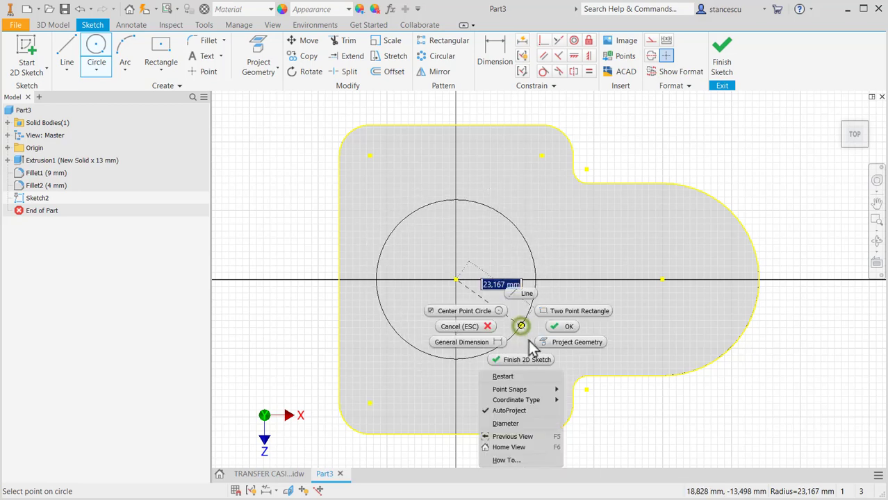
click(520, 424)
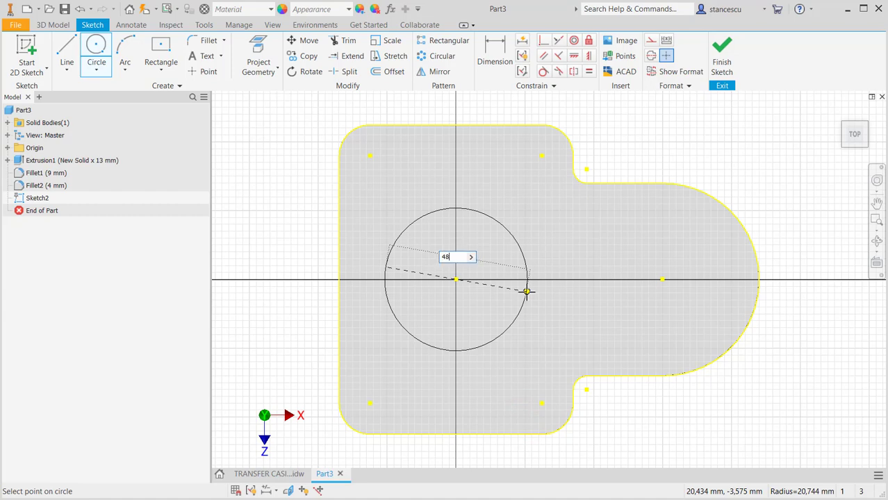
key(Return)
- Finish the circle sketch and extrude the circle upward by 90-13 mm, joined to the plate
click(717, 49)
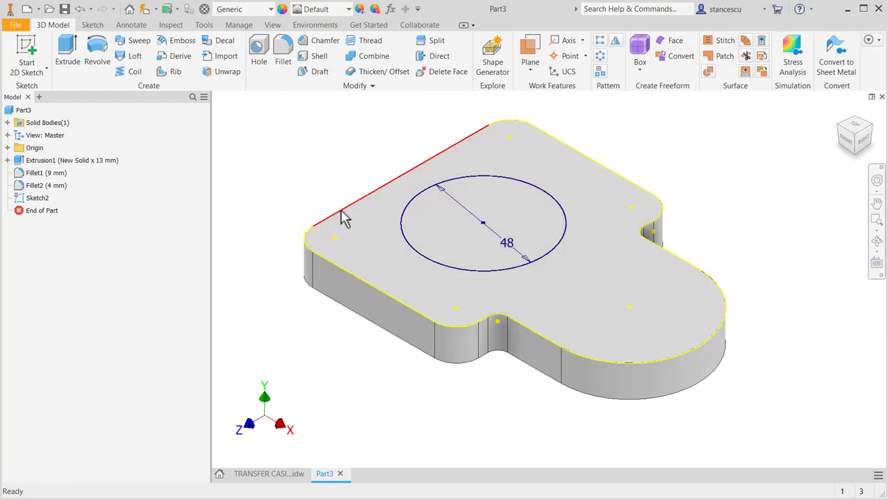
click(67, 50)
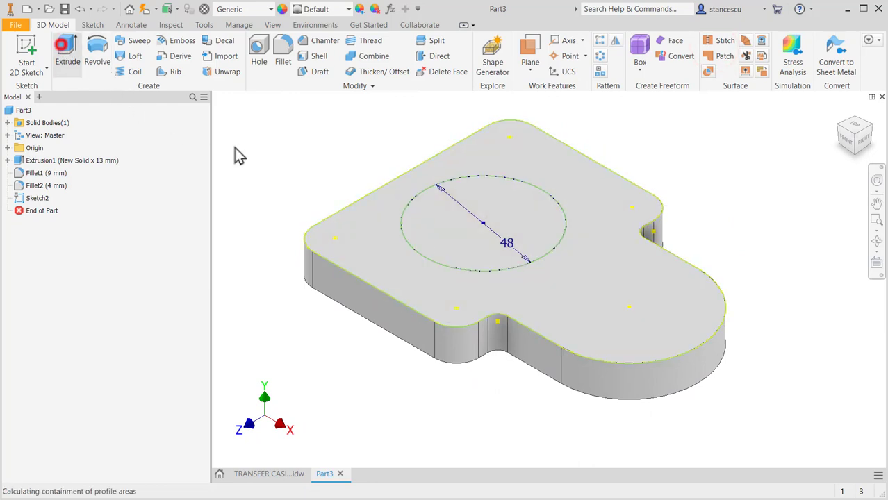
click(443, 235)
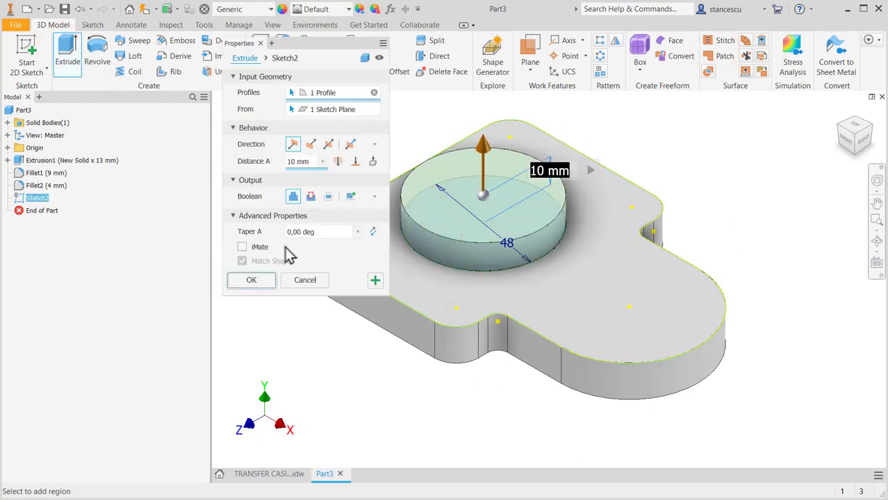
text(90)
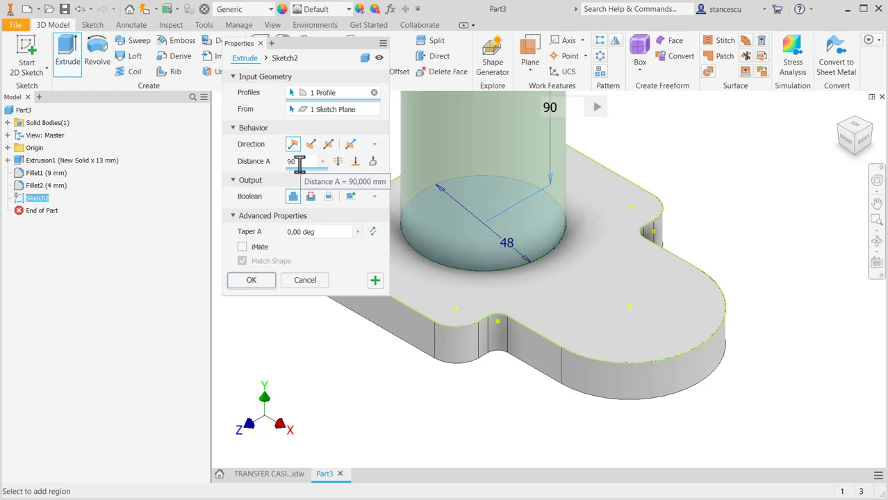
text(-)
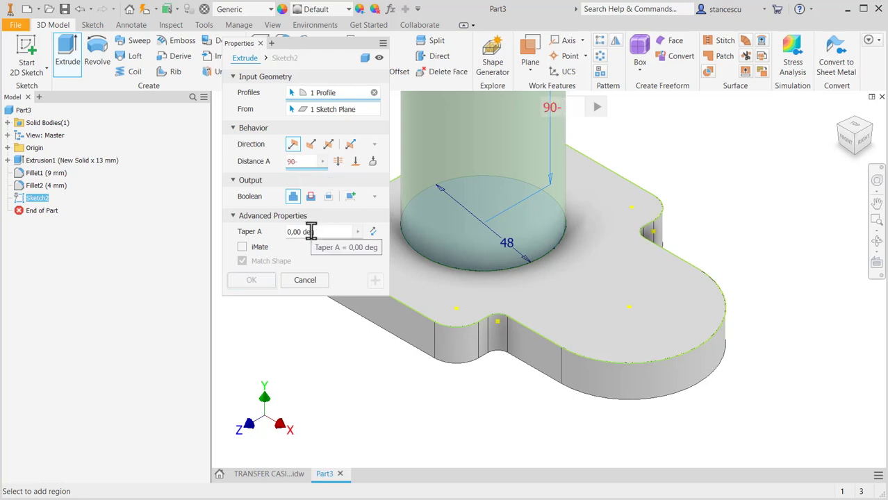
text(13)
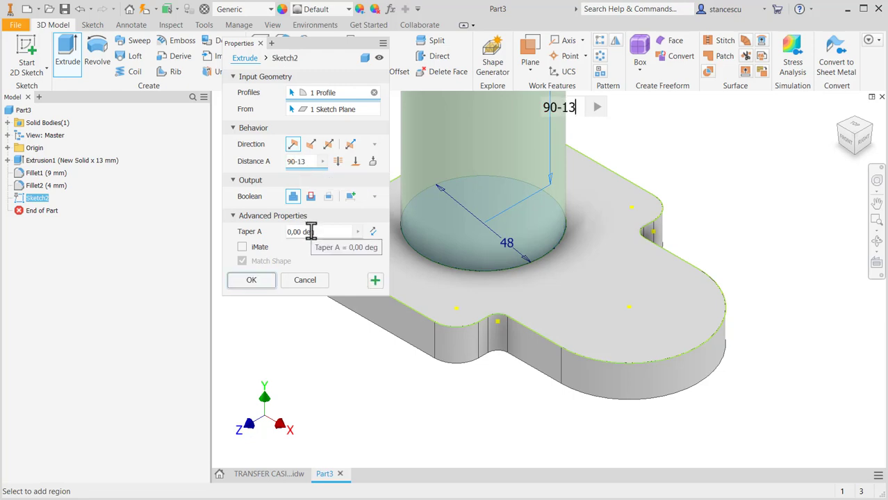
click(252, 280)
scroll(363, 363, up, 3)
middle_drag(376, 324, 407, 351)
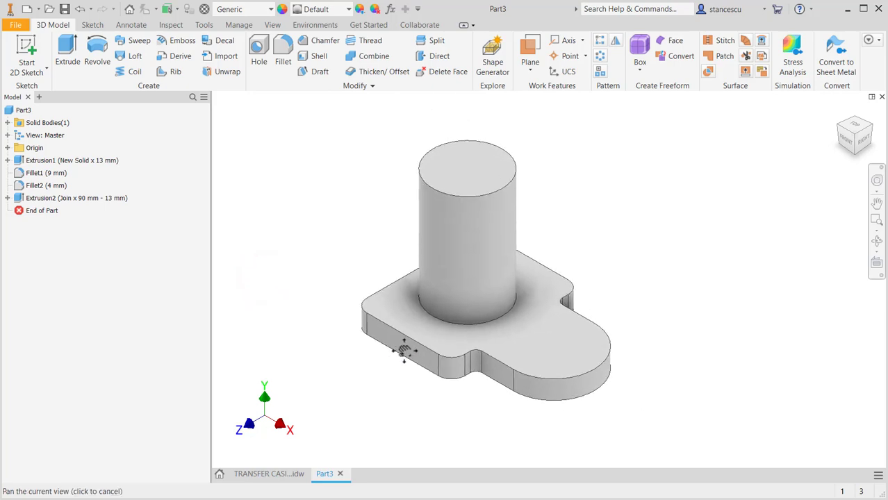
- Consult the section view in the casing drawing, start a sketch on the part's XY plane and slice the model at that plane
click(268, 475)
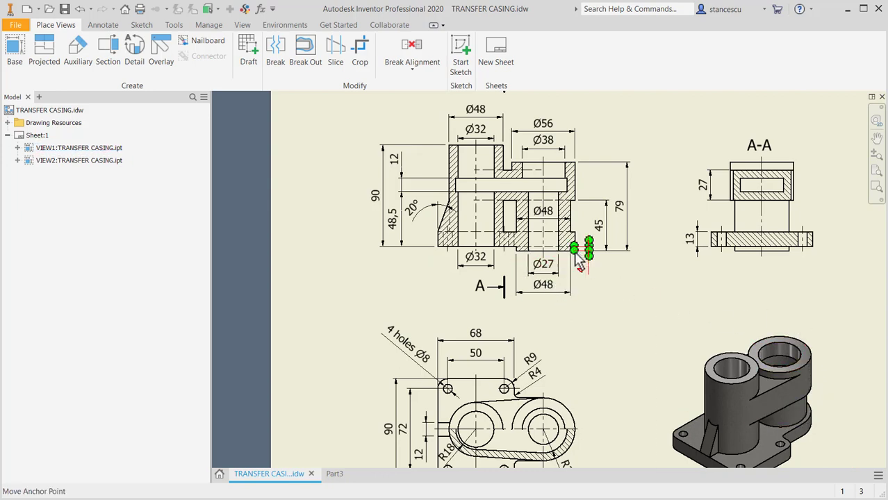
scroll(551, 268, down, 3)
middle_drag(571, 326, 589, 404)
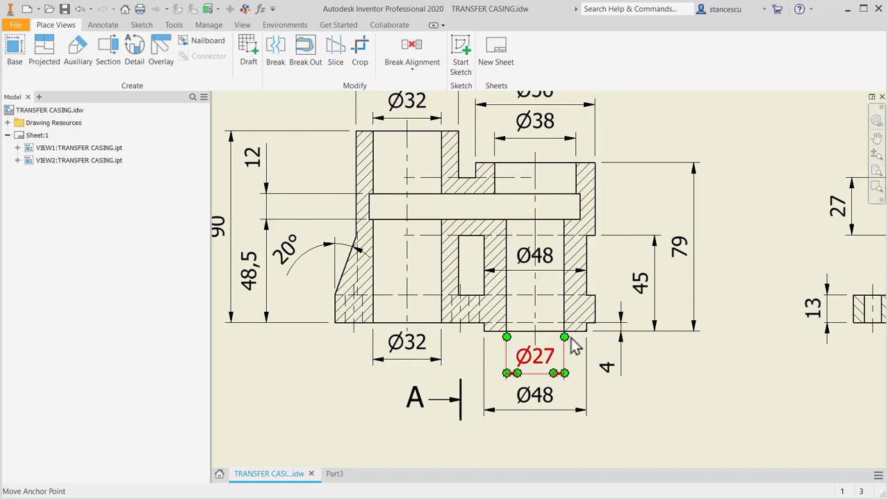
click(334, 475)
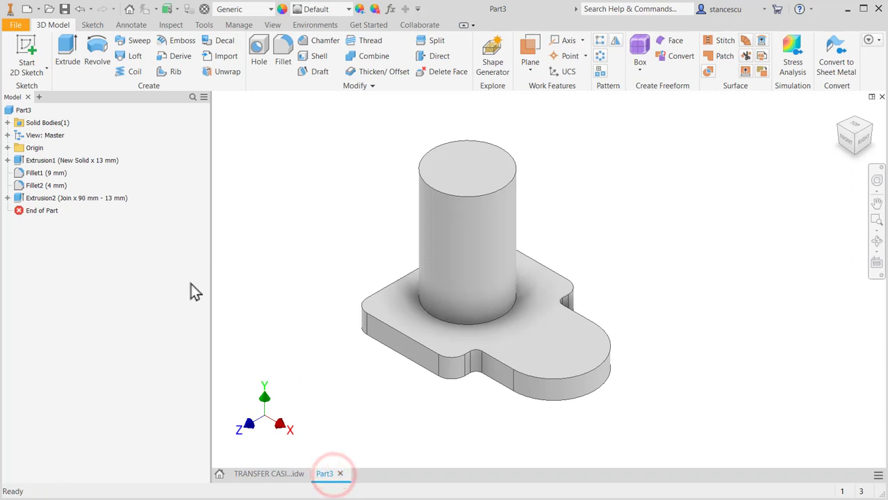
click(7, 148)
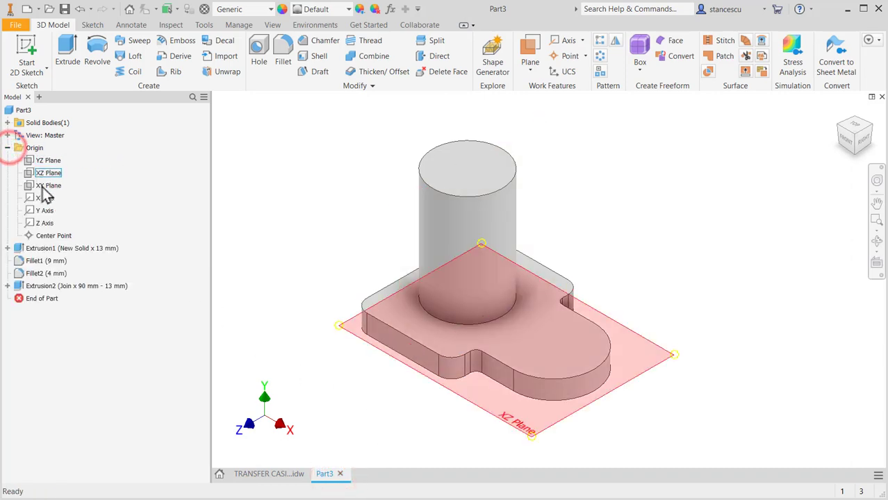
click(44, 189)
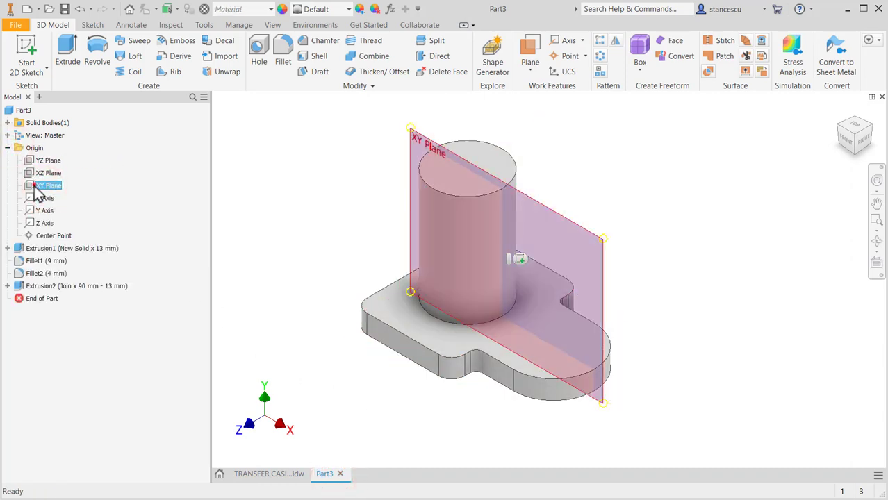
click(34, 186)
click(518, 259)
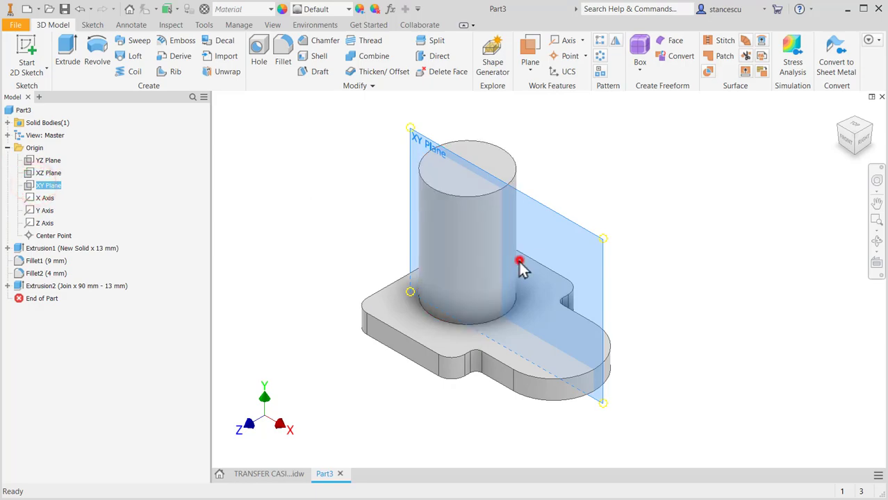
key(F7)
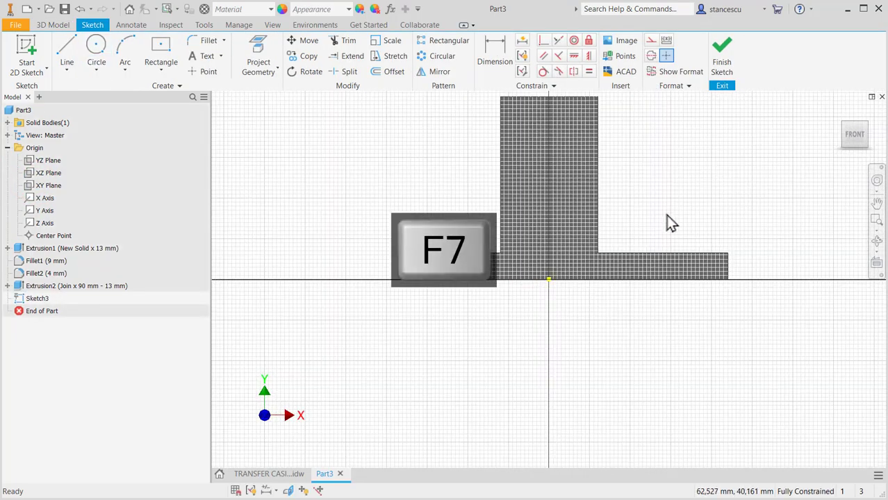
mouse_move(647, 279)
mouse_down()
mouse_move(628, 319)
mouse_move(600, 319)
mouse_up()
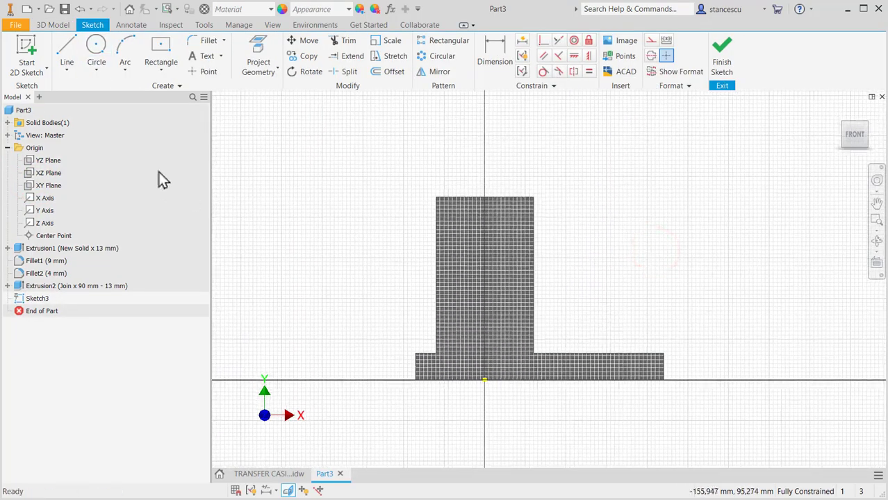
- Sketch a closed stepped half-profile through the rounded tab, about 98 mm tall and 30 mm wide at its upper part, with a vertical centerline along its inner side
click(68, 54)
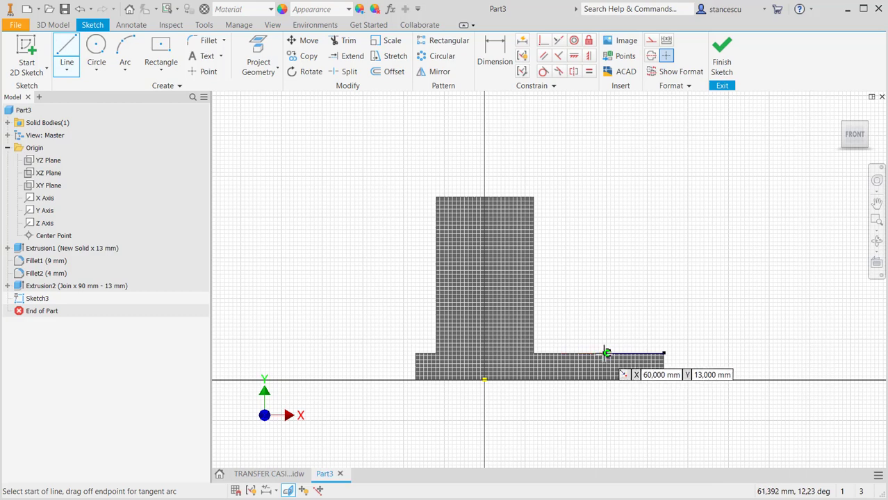
click(606, 403)
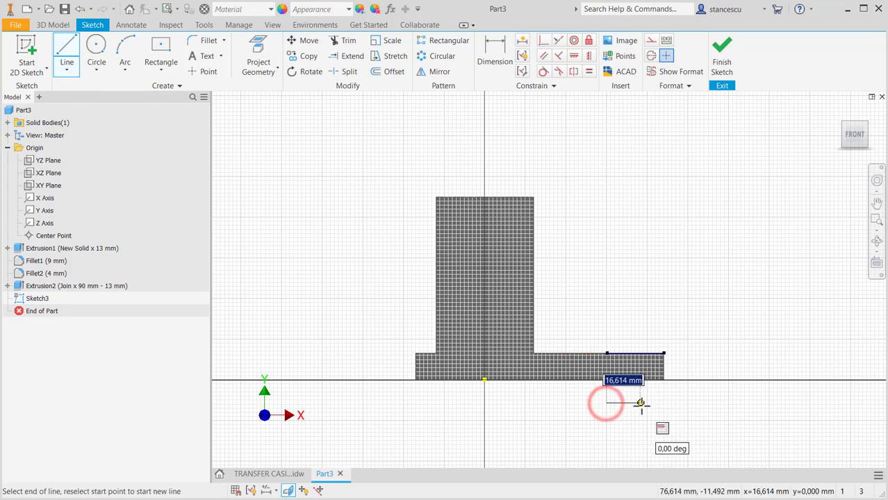
click(650, 402)
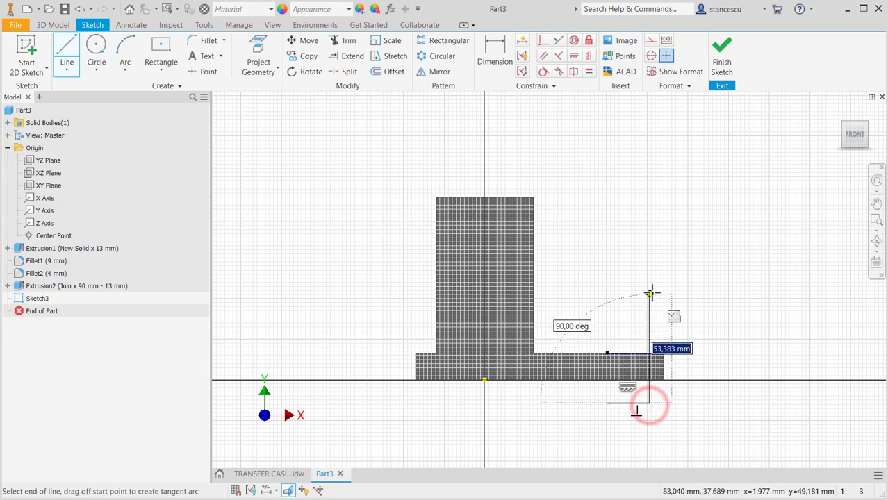
click(650, 265)
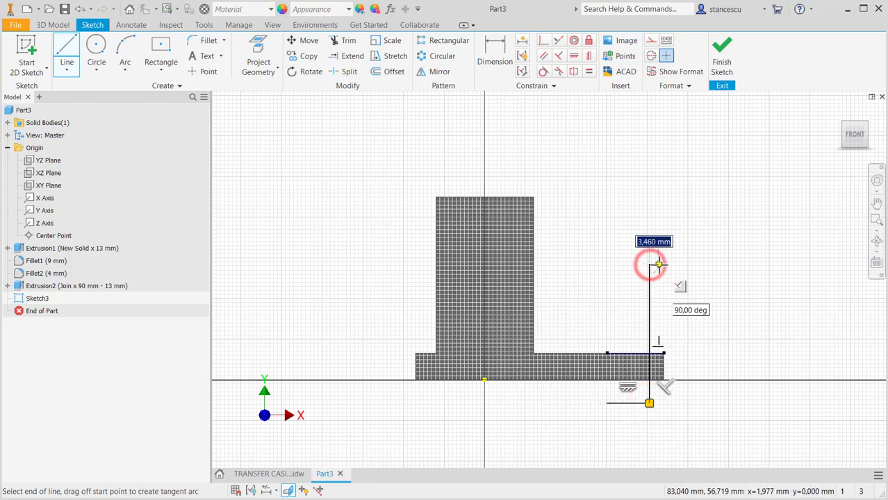
click(669, 266)
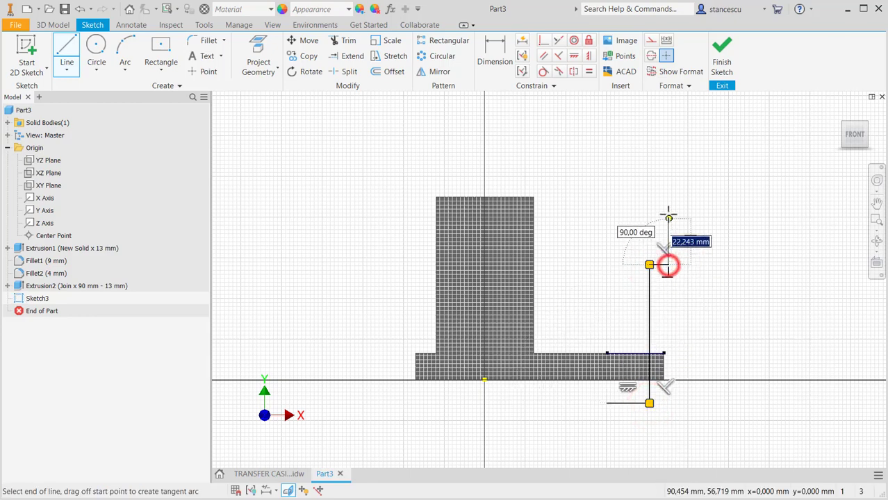
click(669, 205)
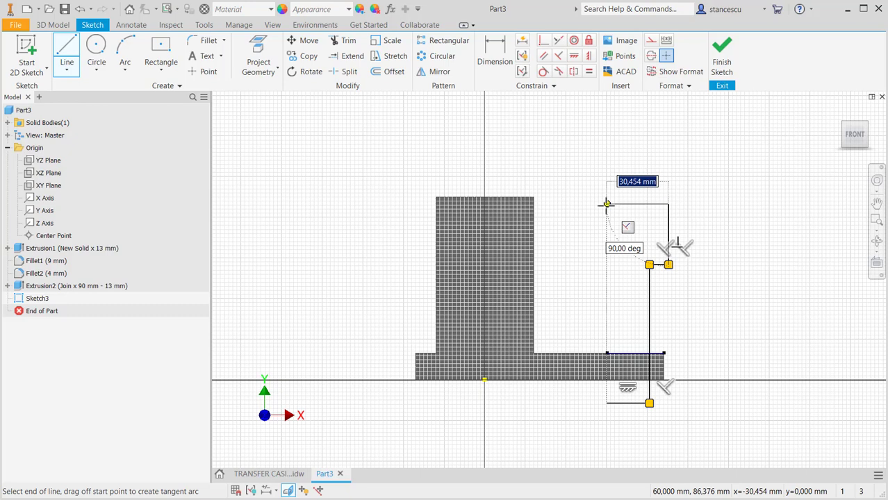
click(607, 204)
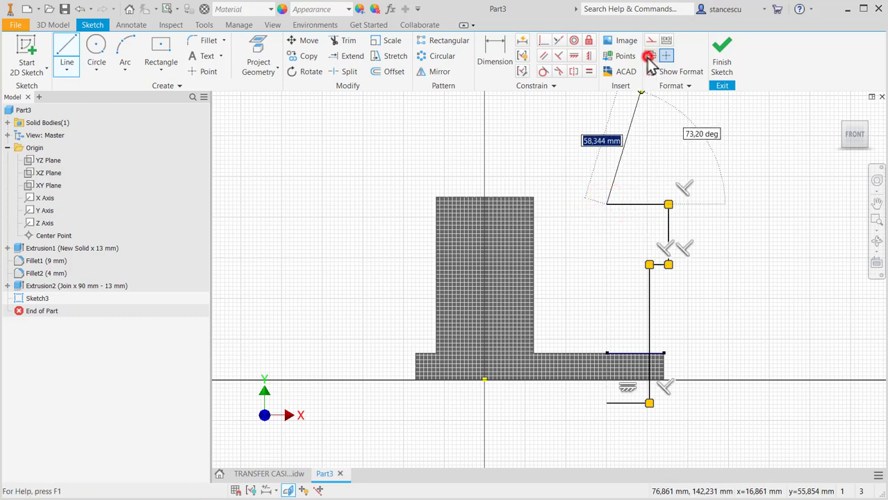
right_click(568, 243)
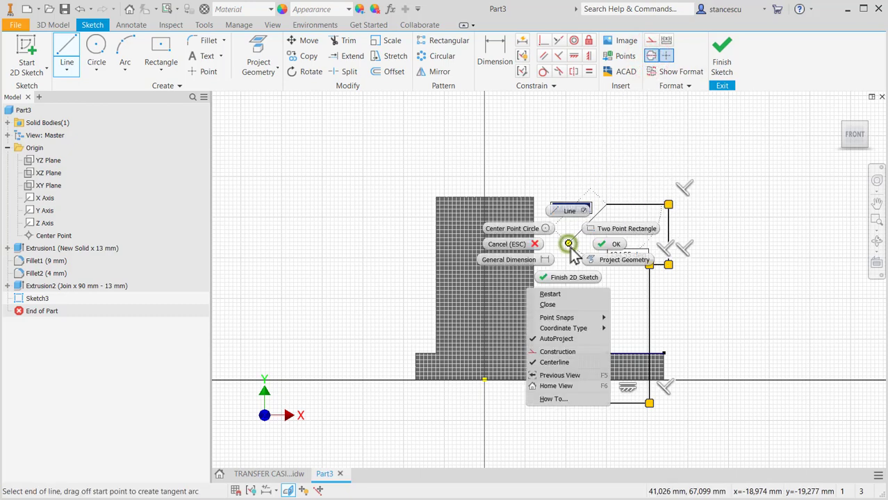
click(567, 307)
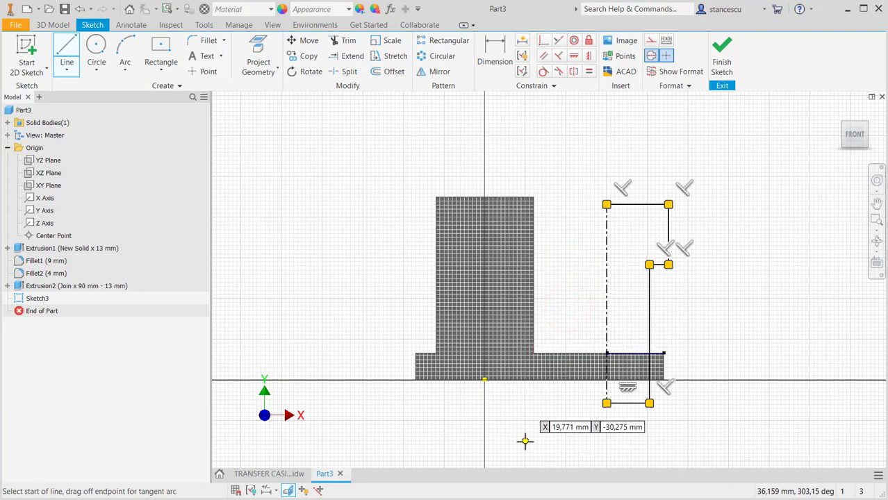
key(Escape)
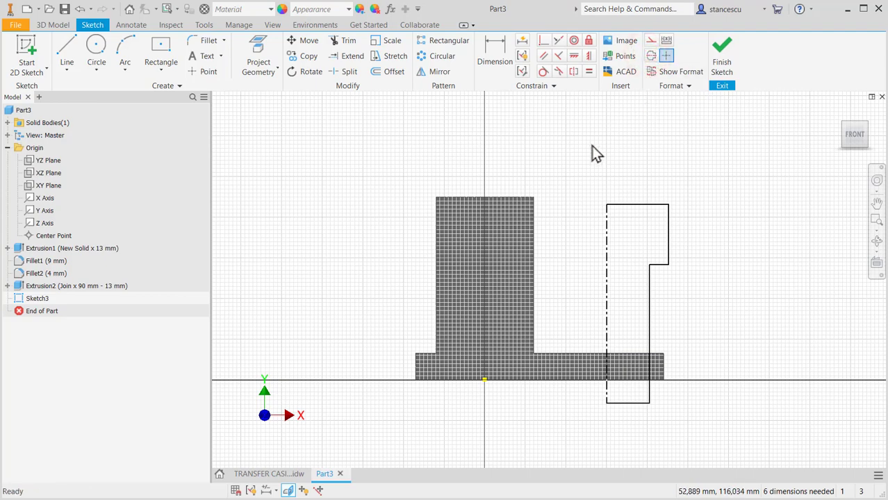
- Consult the section view's boss dimensions and dimension the profile's wider upper part as a 56 mm diameter about the centerline
click(273, 475)
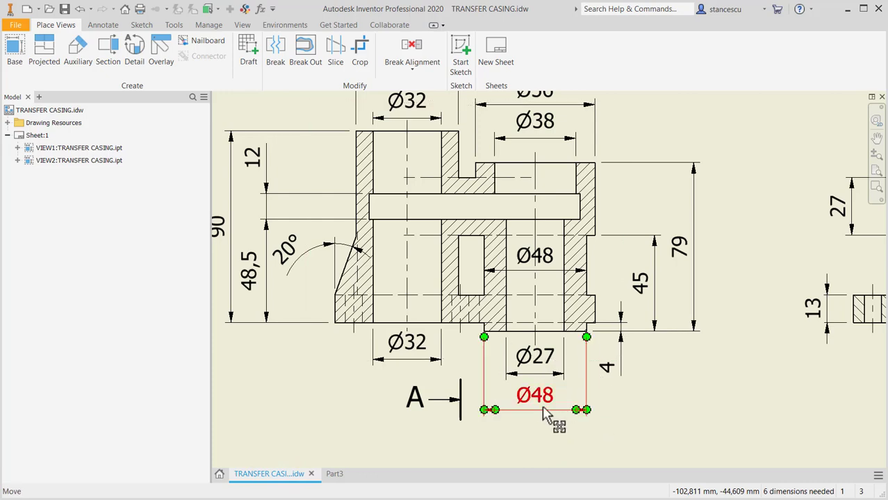
middle_drag(591, 267, 604, 338)
middle_drag(632, 312, 629, 243)
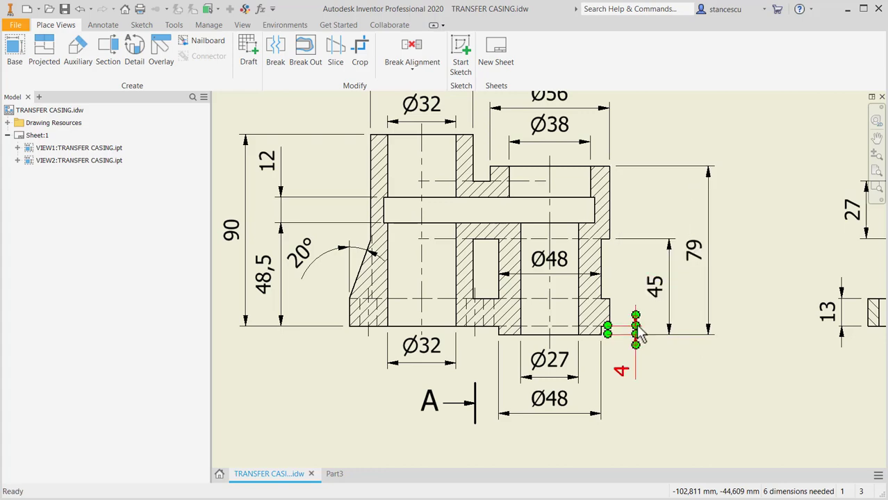
click(337, 473)
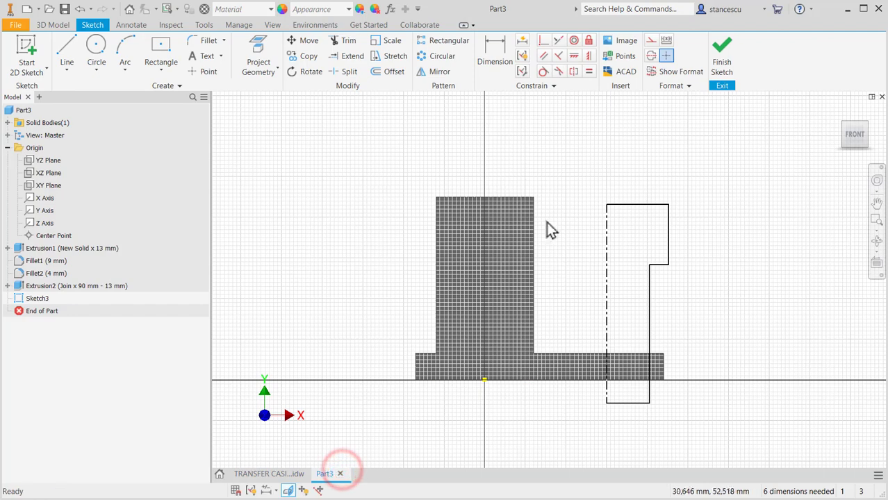
click(490, 51)
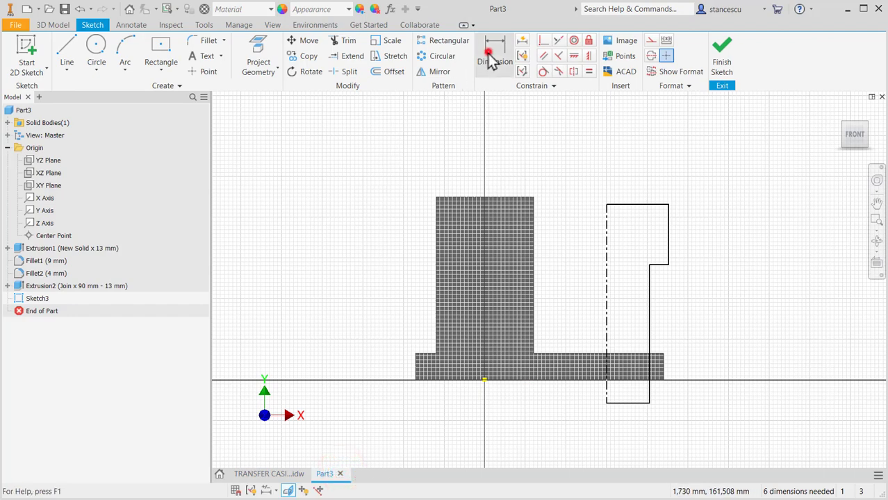
click(668, 229)
click(607, 228)
click(616, 171)
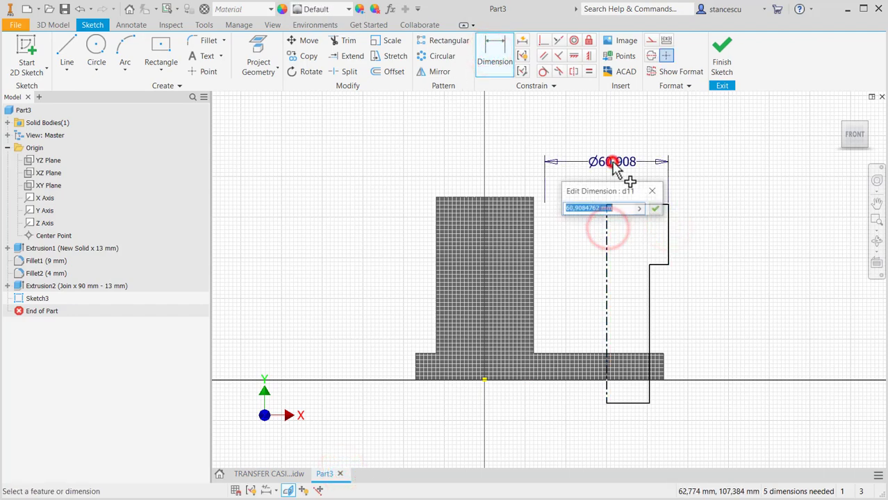
text(56)
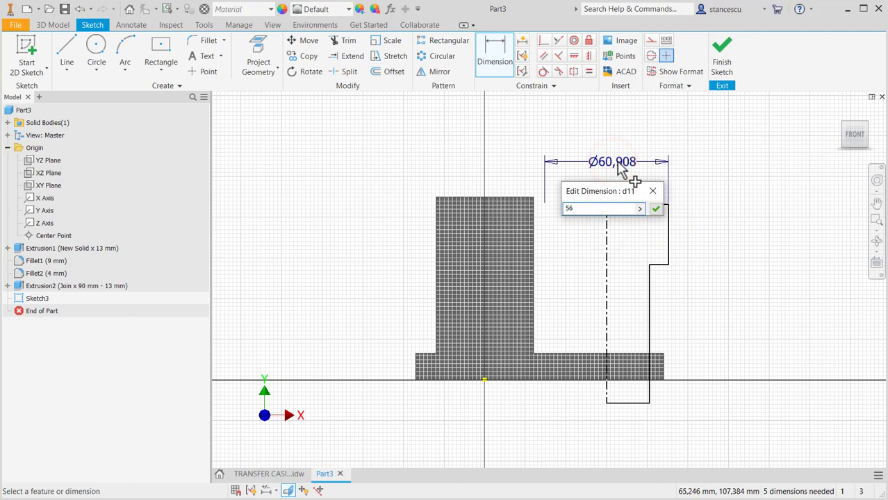
key(Return)
- Dimension the profile's narrower lower part as a 48 mm diameter about the centerline
click(636, 320)
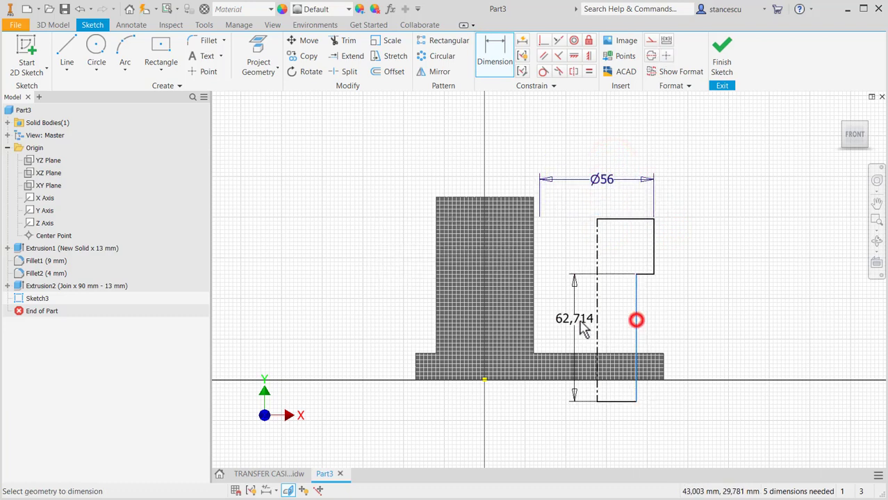
click(597, 326)
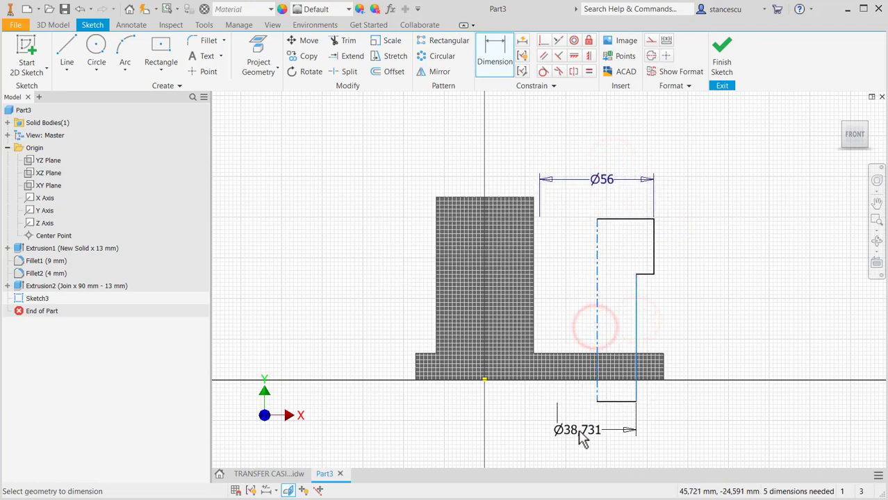
click(583, 438)
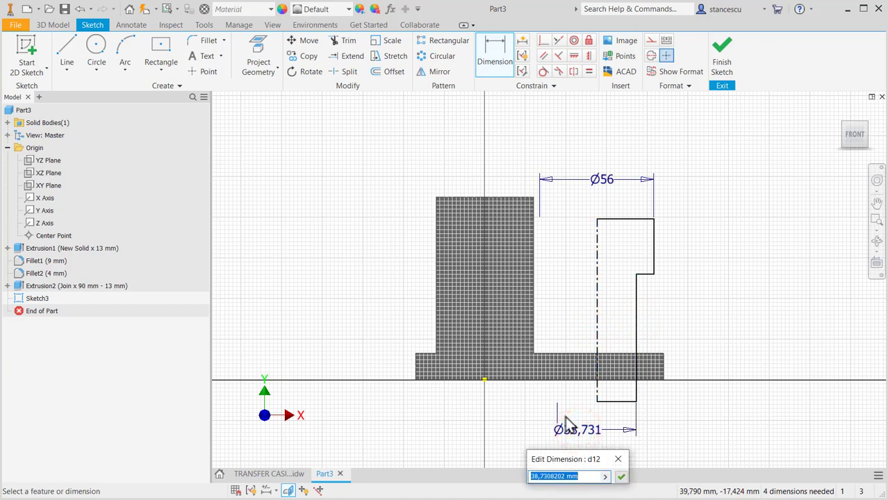
key(Return)
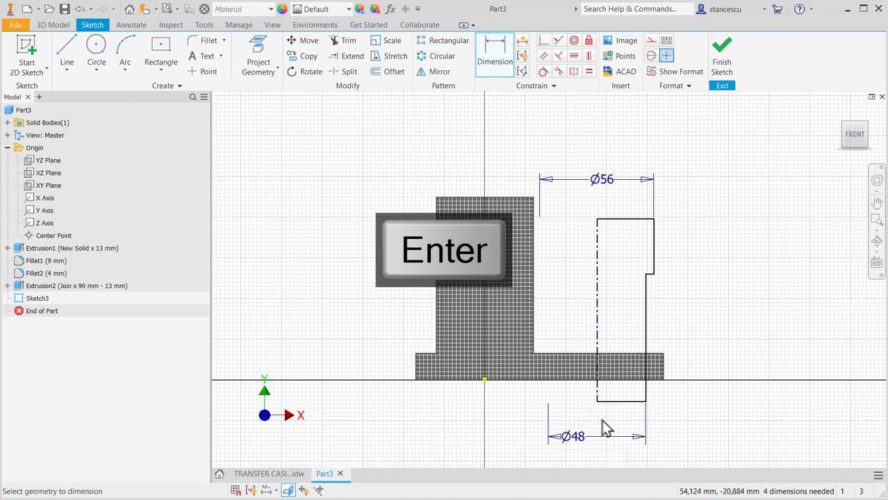
- Dimension the profile's bottom edge 4 mm below the underside of the base plate
click(639, 402)
click(654, 379)
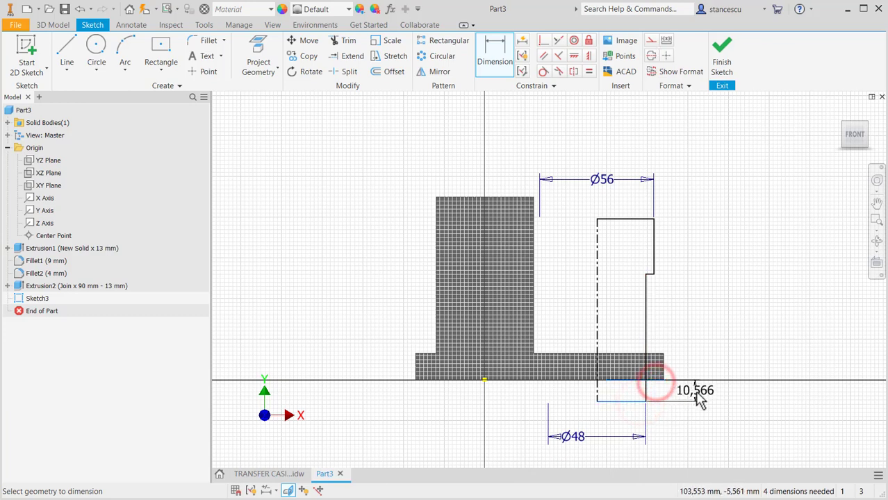
click(697, 397)
text(4)
key(Return)
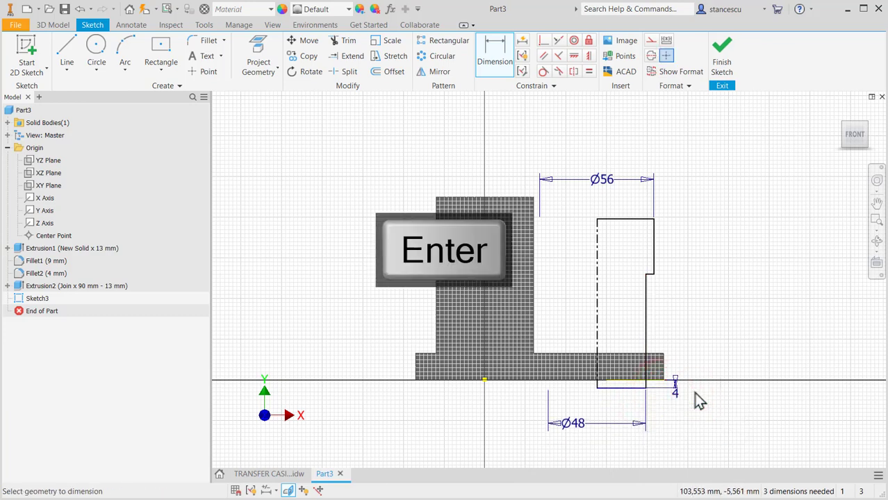
- Dimension the height from the profile's bottom edge to the horizontal step as 45 mm
click(650, 276)
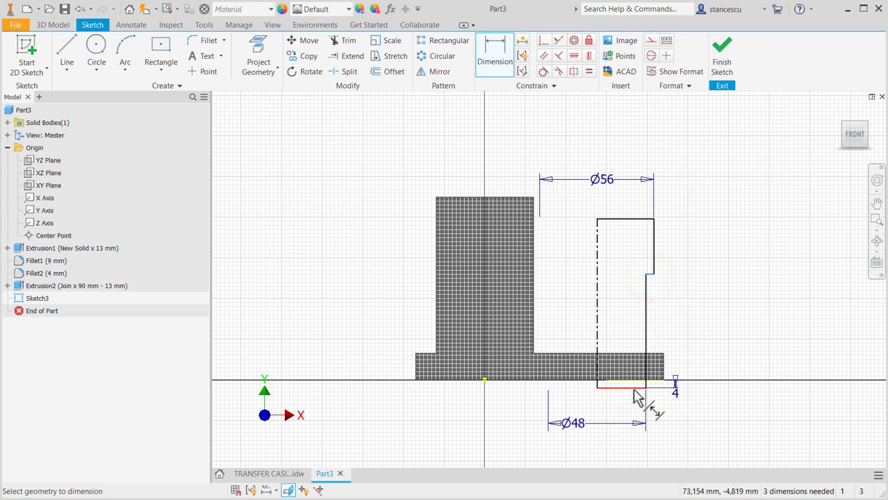
click(633, 388)
click(714, 332)
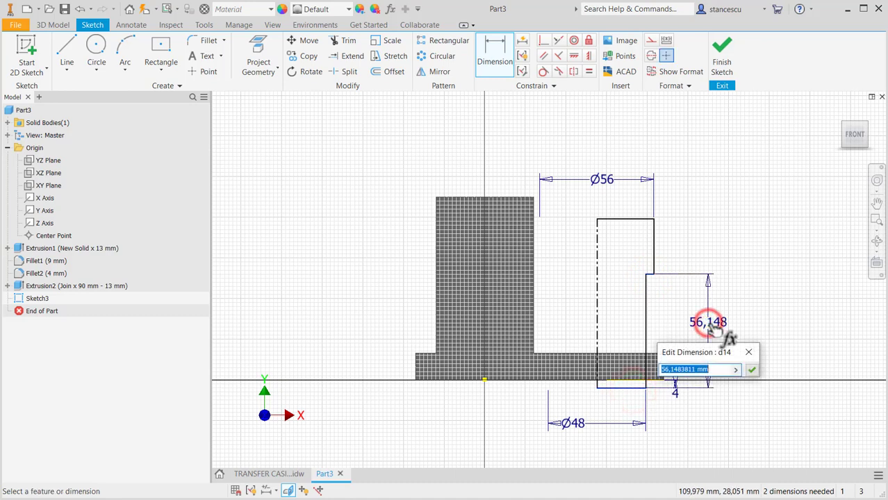
text(45)
key(Return)
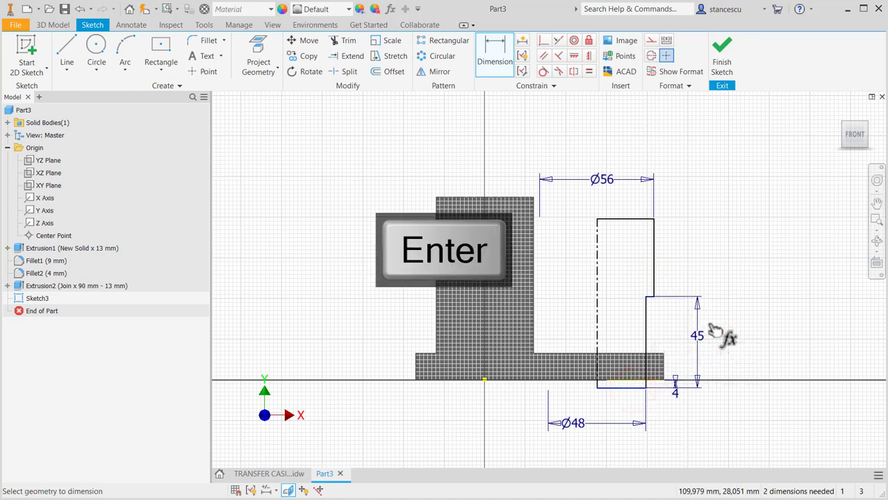
- Dimension the profile's overall height from its bottom edge to its top edge as 79 mm
click(634, 220)
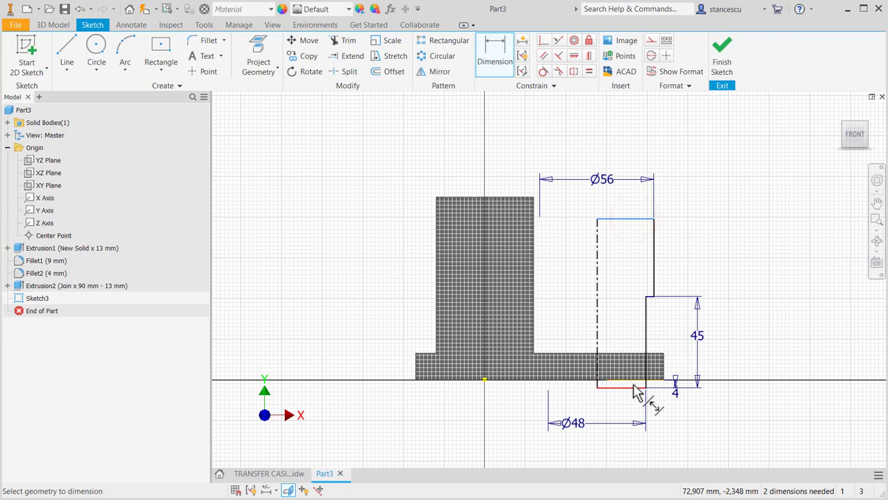
click(630, 387)
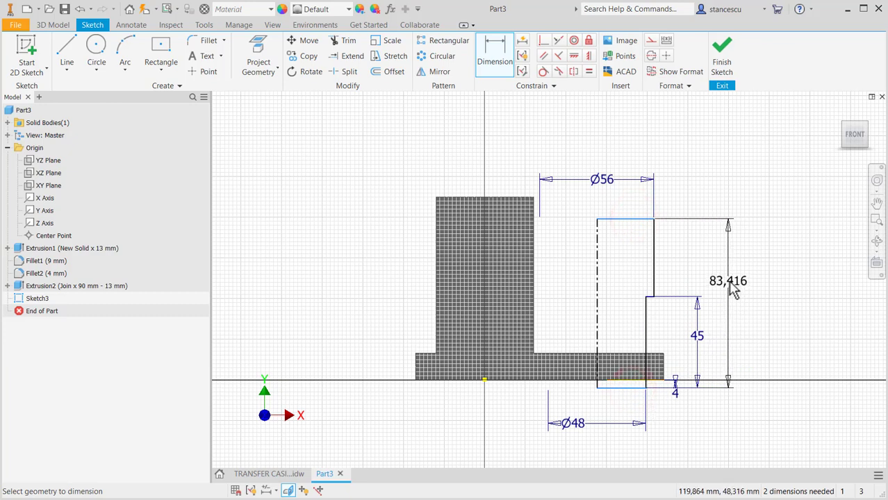
click(727, 280)
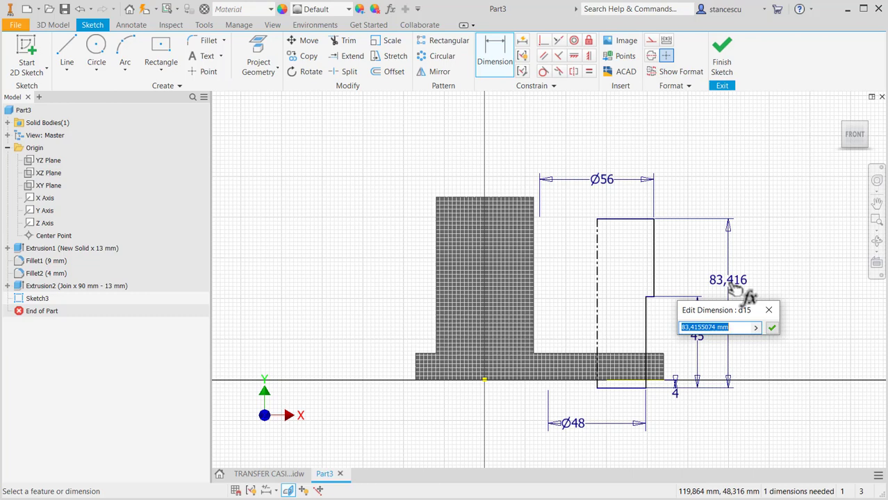
key(Return)
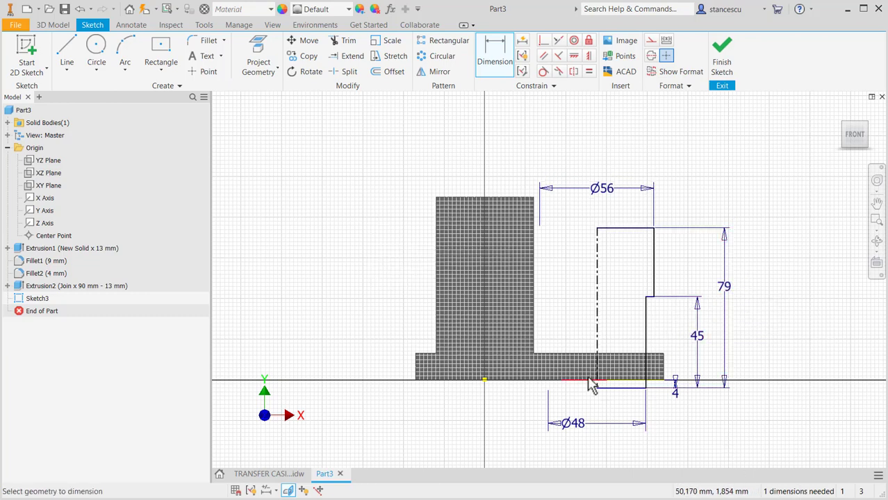
- Test the profile's remaining freedom by shifting its centerline sideways
mouse_move(591, 386)
shift+middle_down()
mouse_move(575, 407)
mouse_move(614, 372)
shift+middle_up()
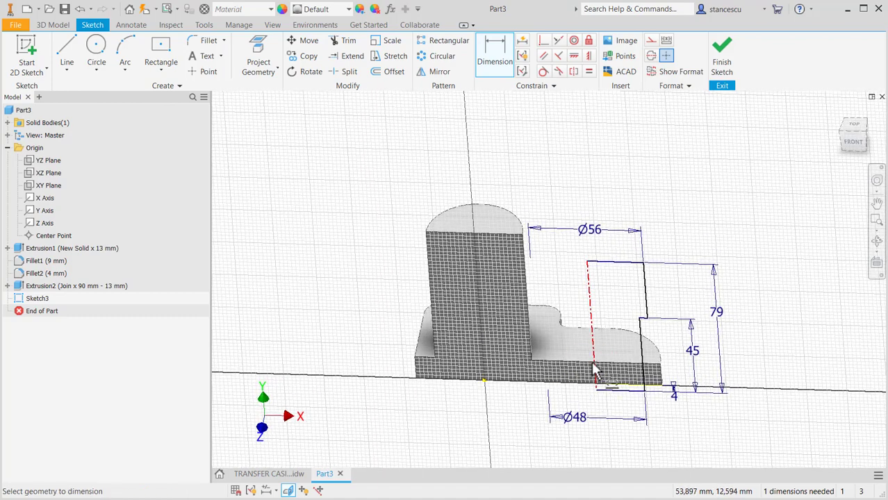
key(Escape)
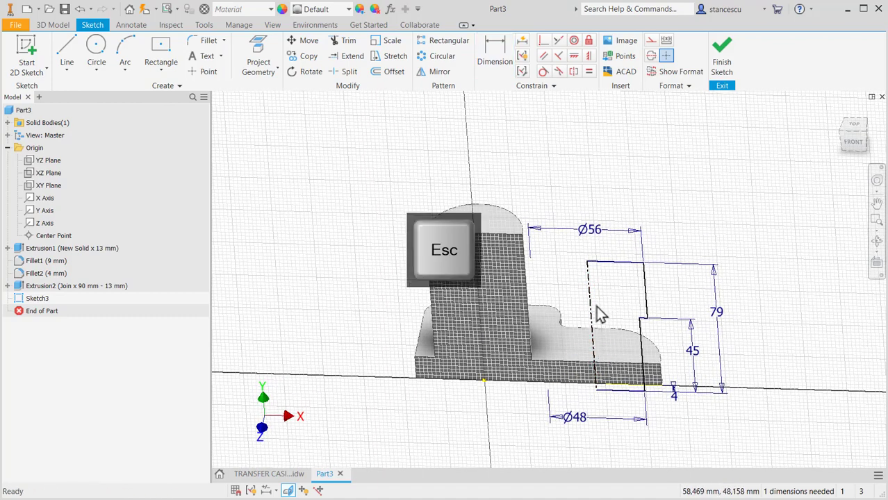
mouse_move(594, 321)
mouse_down()
mouse_move(610, 327)
mouse_move(602, 323)
mouse_move(616, 303)
mouse_up()
click(620, 299)
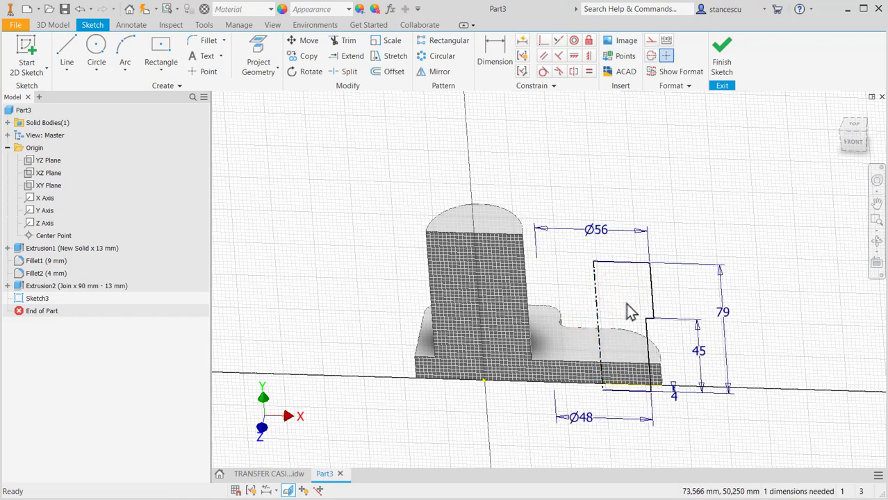
click(628, 332)
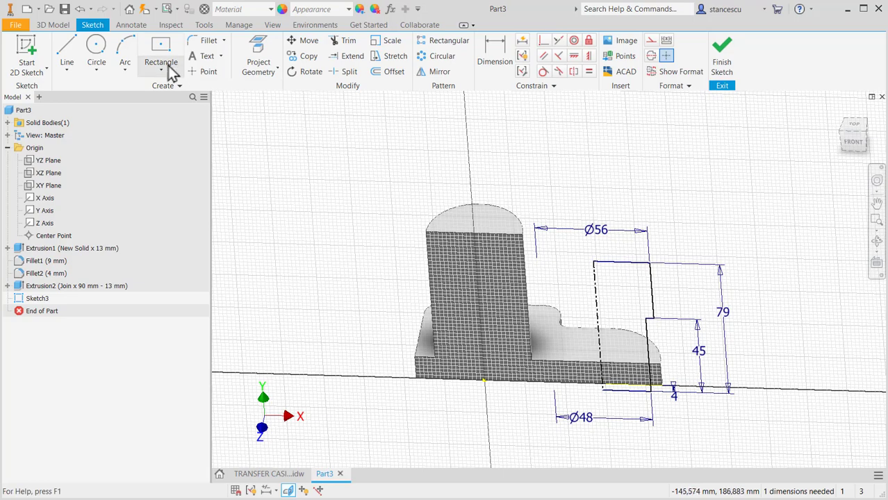
- Project reference geometry from the top of the base plate's rounded end into the sketch for locating the boss axis
click(257, 52)
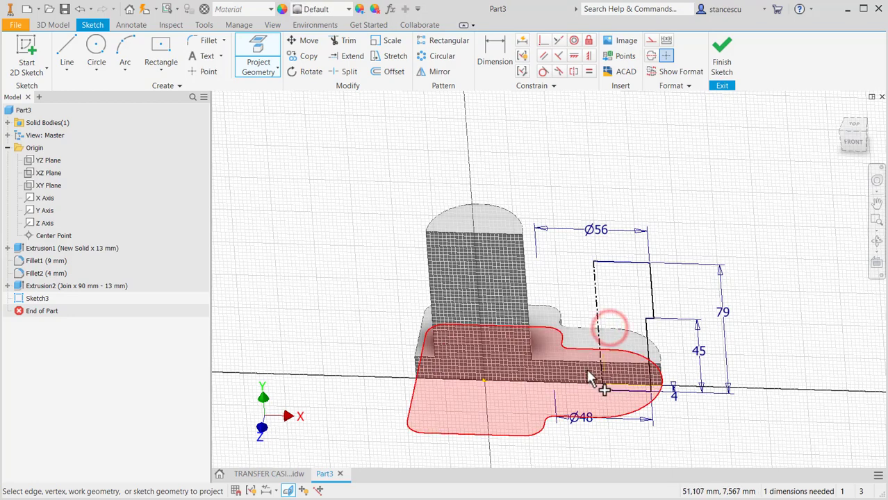
scroll(610, 358, down, 5)
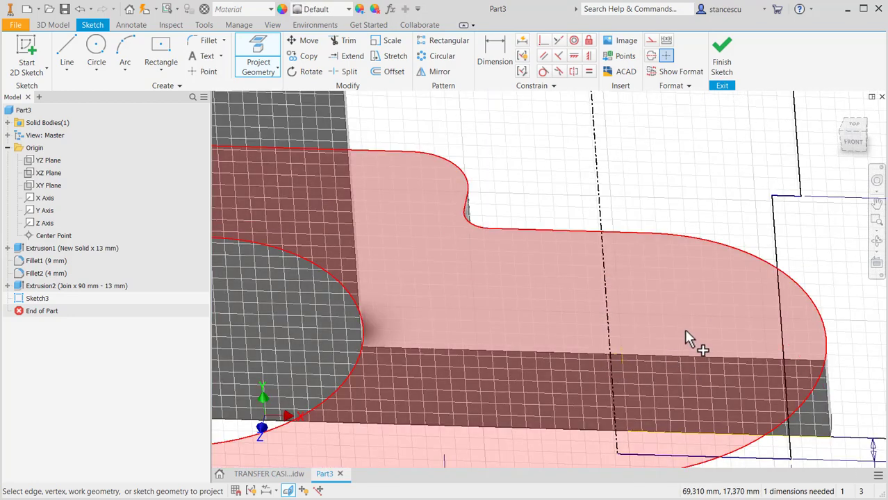
key(Escape)
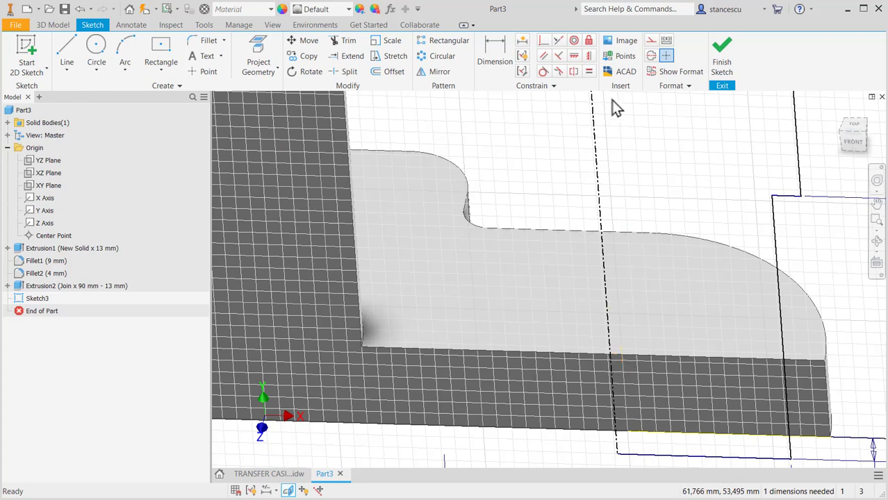
- Make the profile's centerline coincident with the projected point on the base plate's top
click(546, 39)
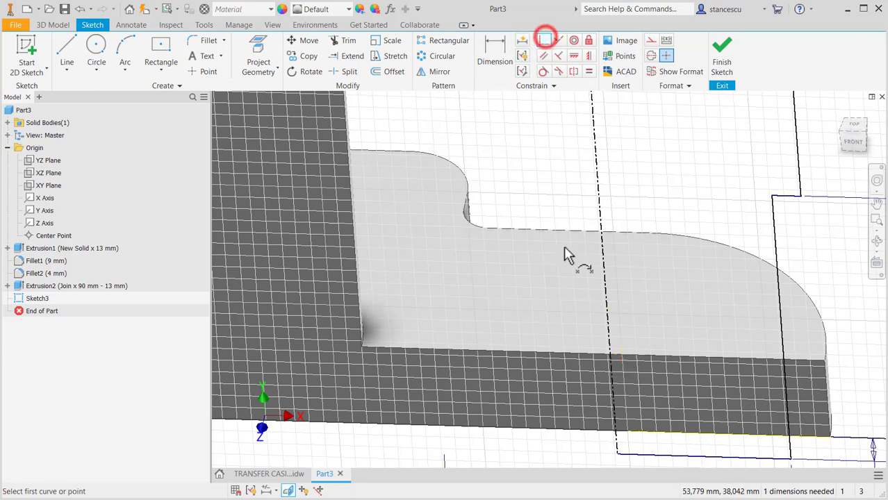
click(606, 307)
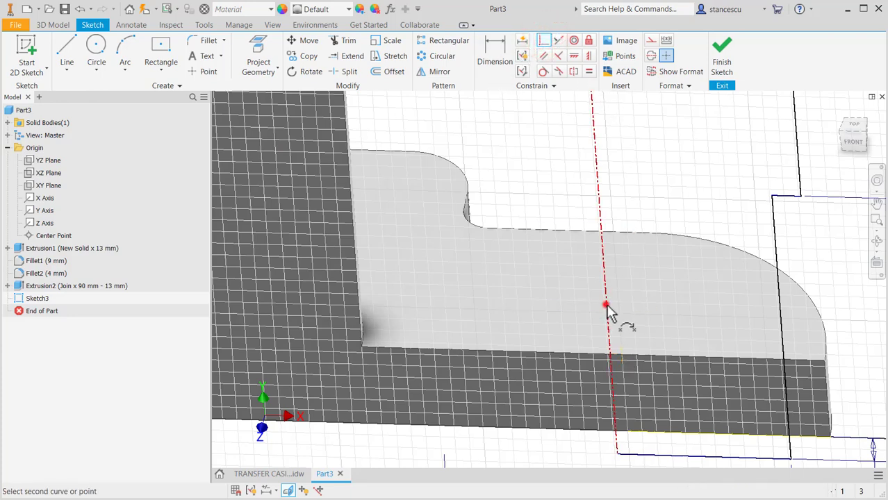
click(622, 362)
scroll(547, 407, down, 5)
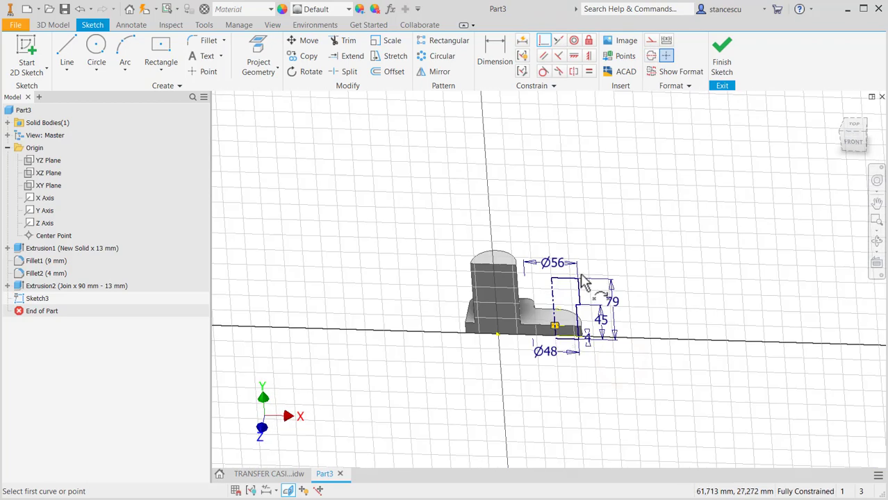
scroll(603, 235, up, 3)
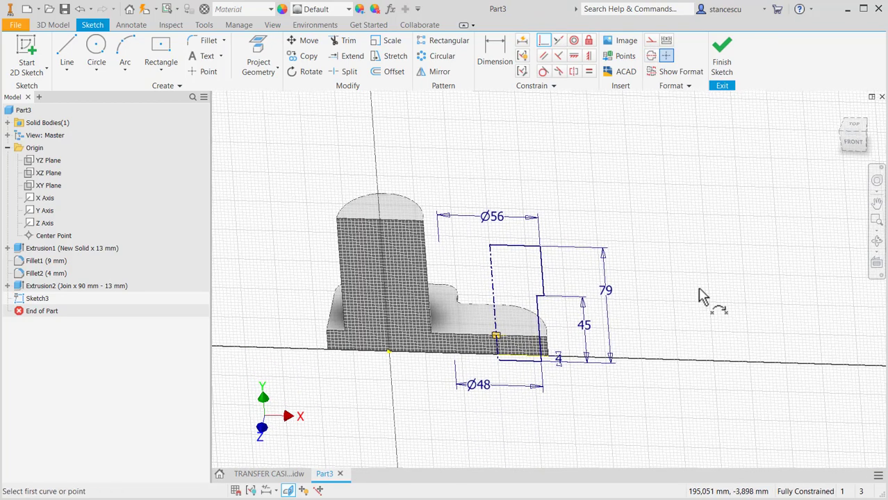
- Finish the sketch and revolve both profile regions a full 360° about the centerline, joined to the existing body
click(716, 54)
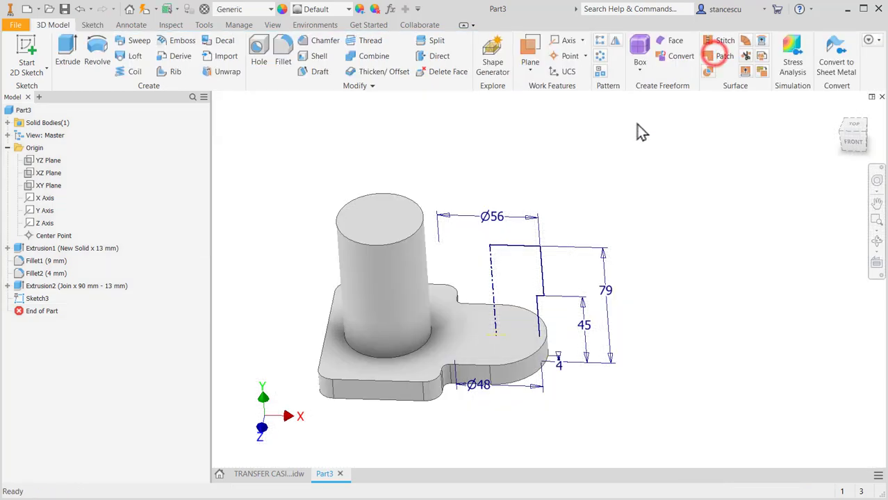
click(93, 54)
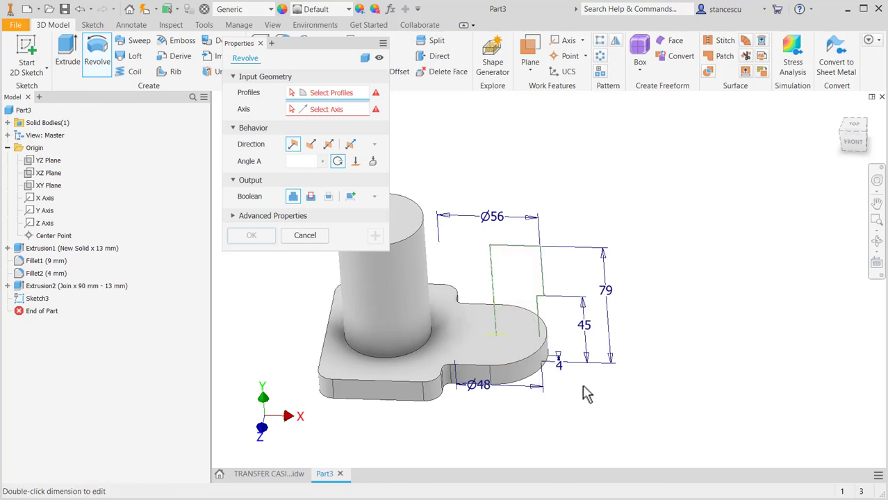
shift+middle_drag(631, 373, 630, 333)
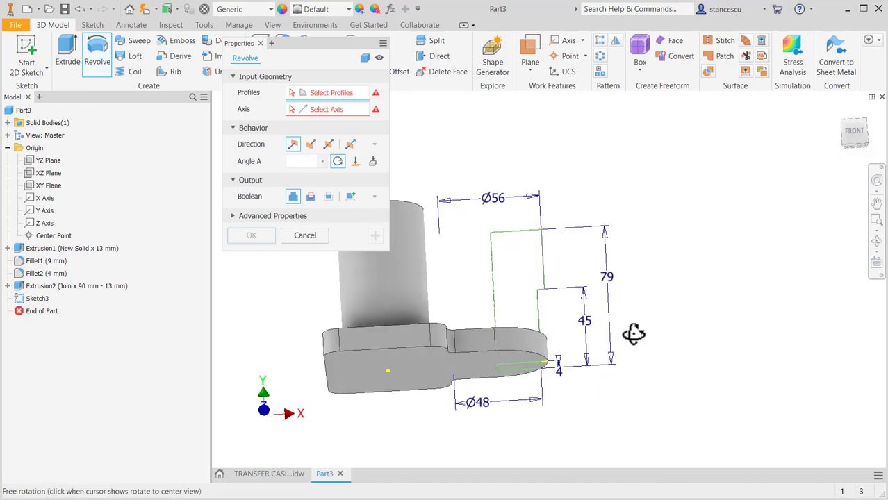
click(533, 368)
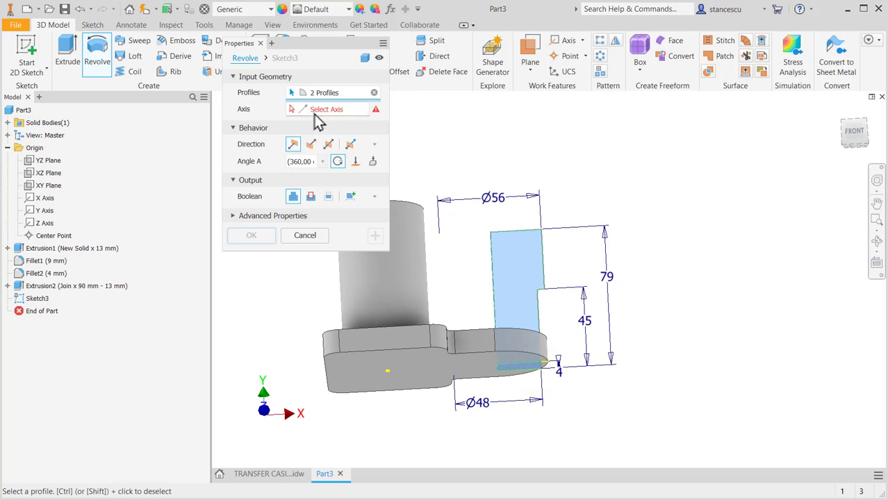
click(316, 112)
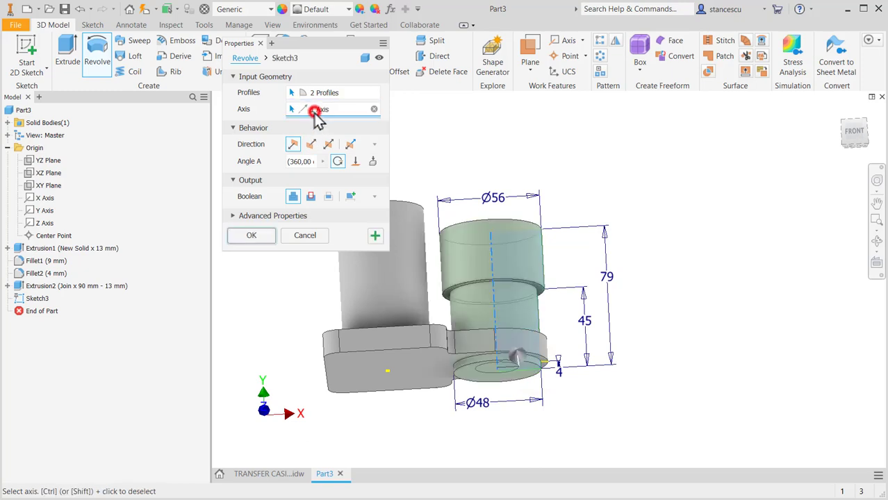
click(262, 236)
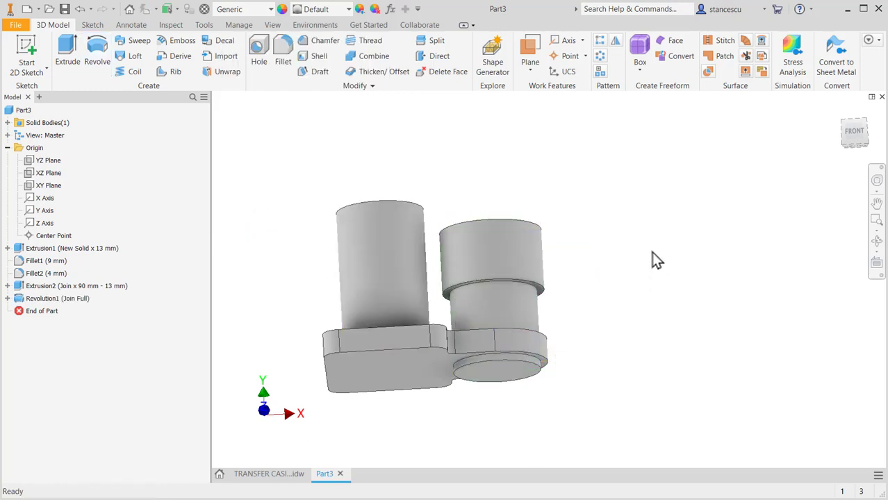
key(F6)
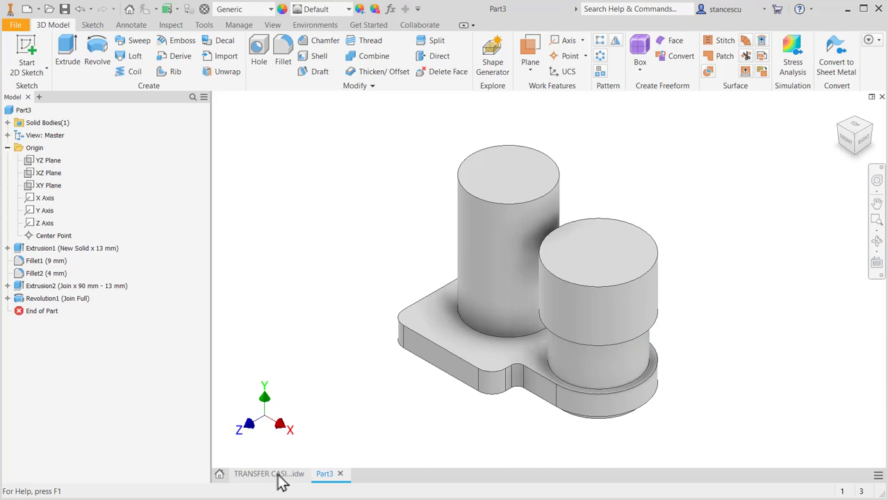
- Consult the transfer casing drawing's views and create a work plane offset 45-4 mm above the XZ plane
mouse_move(280, 479)
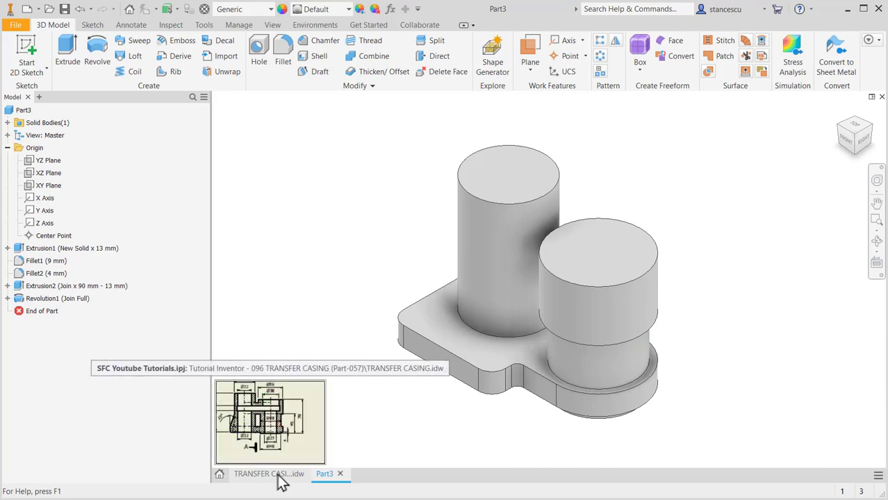
click(279, 476)
scroll(430, 271, down, 2)
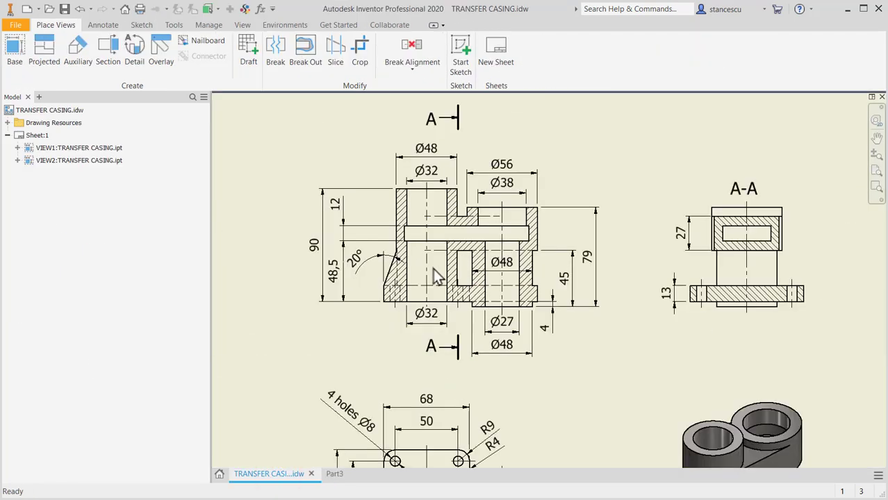
middle_drag(532, 312, 470, 220)
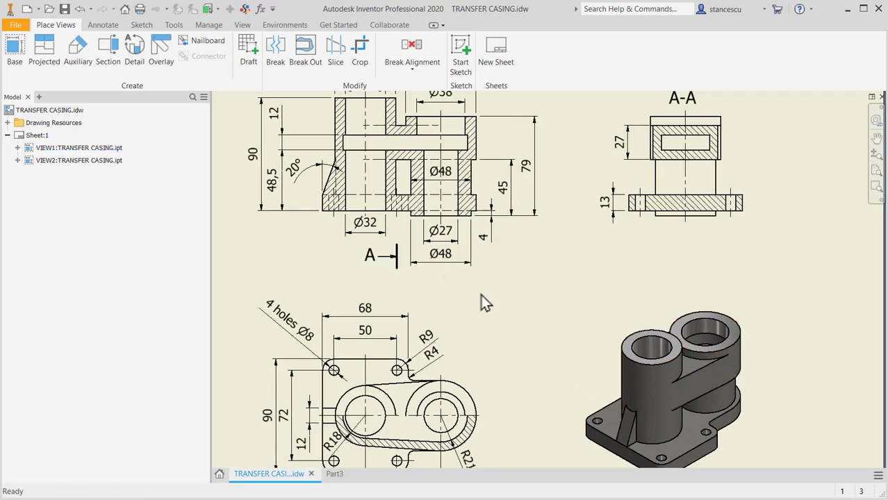
middle_drag(302, 262, 330, 297)
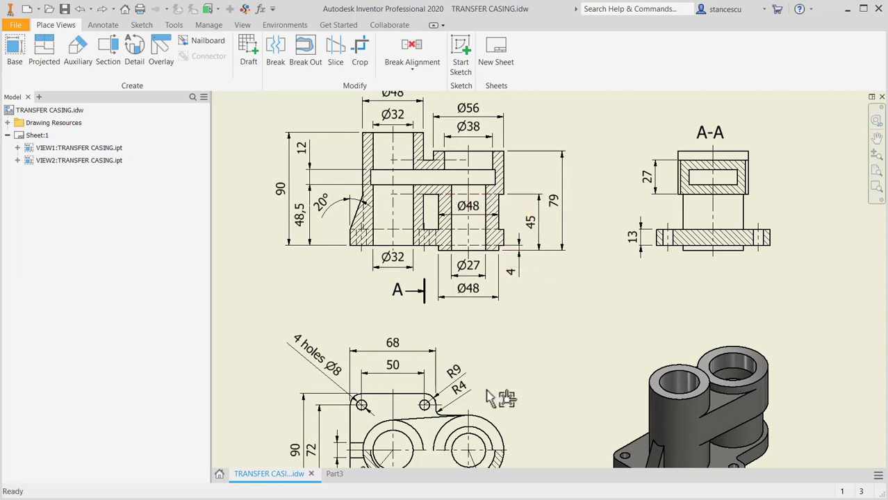
click(337, 475)
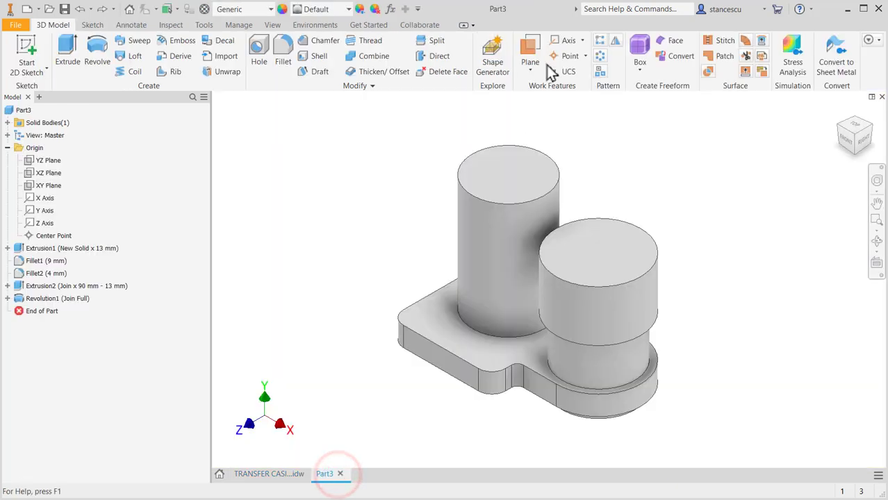
click(530, 45)
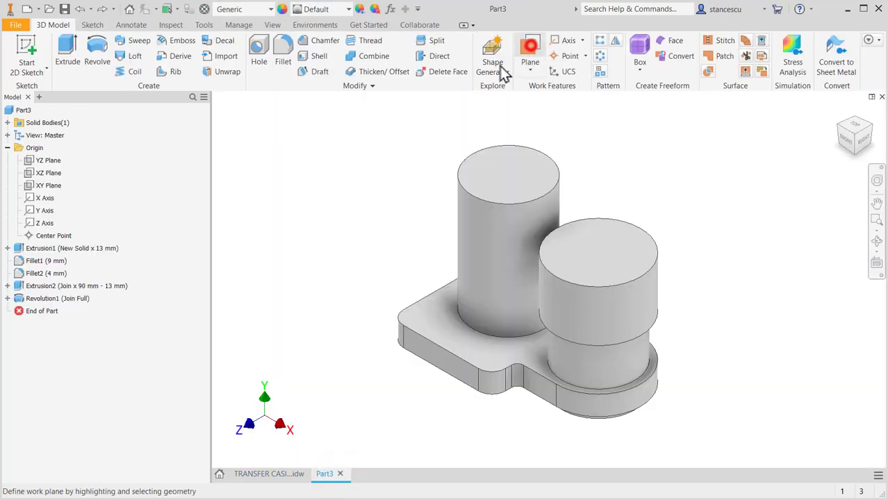
click(38, 174)
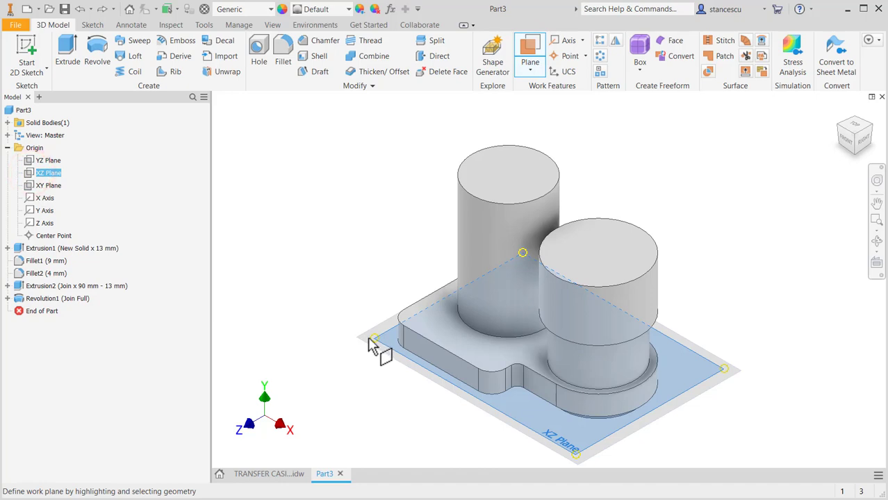
drag(368, 339, 370, 296)
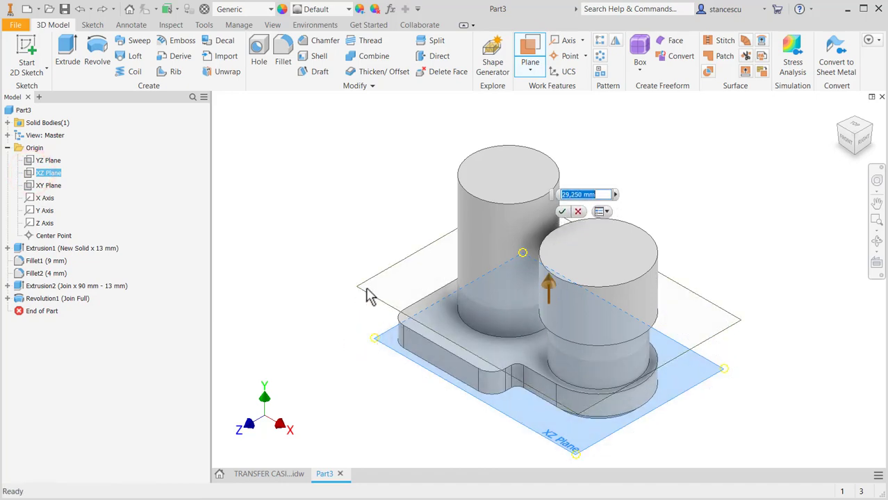
text(45-4)
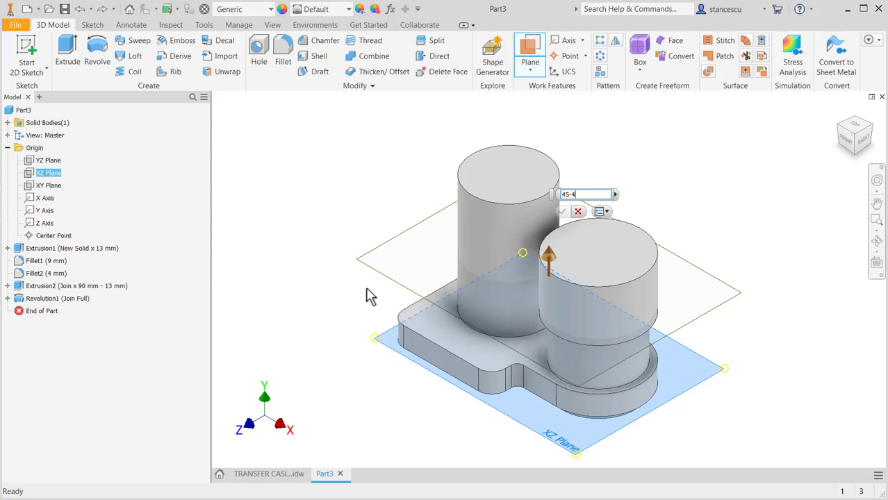
key(Return)
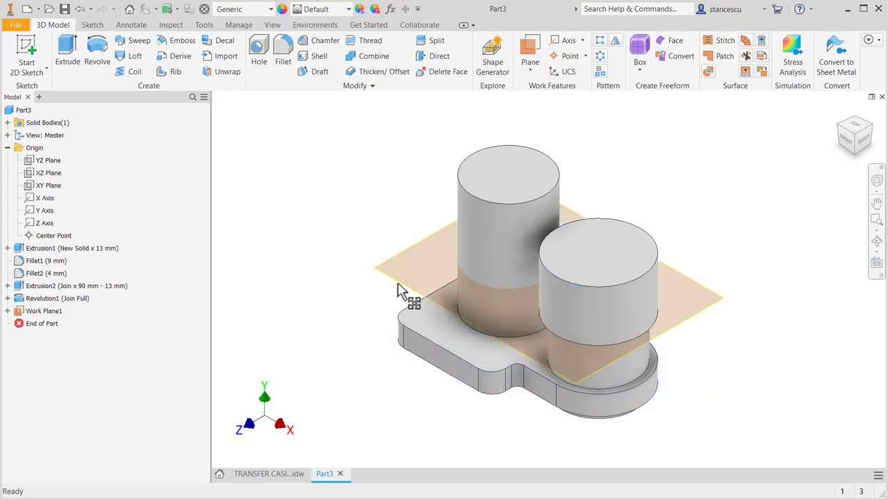
- Start a sketch on the new offset work plane and slice the solid at that plane
click(395, 275)
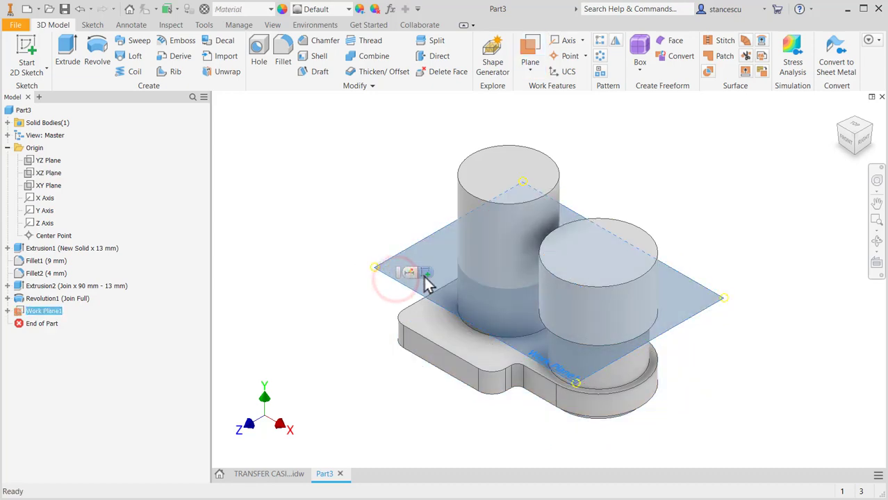
click(423, 277)
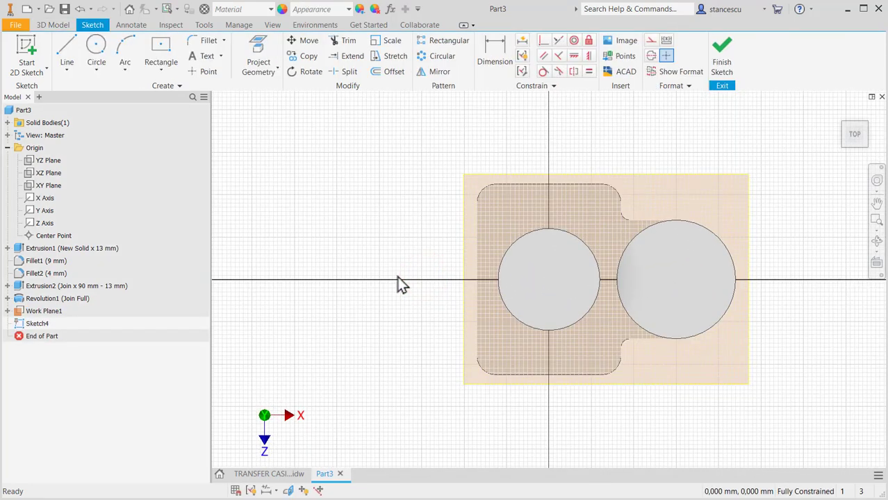
key(F7)
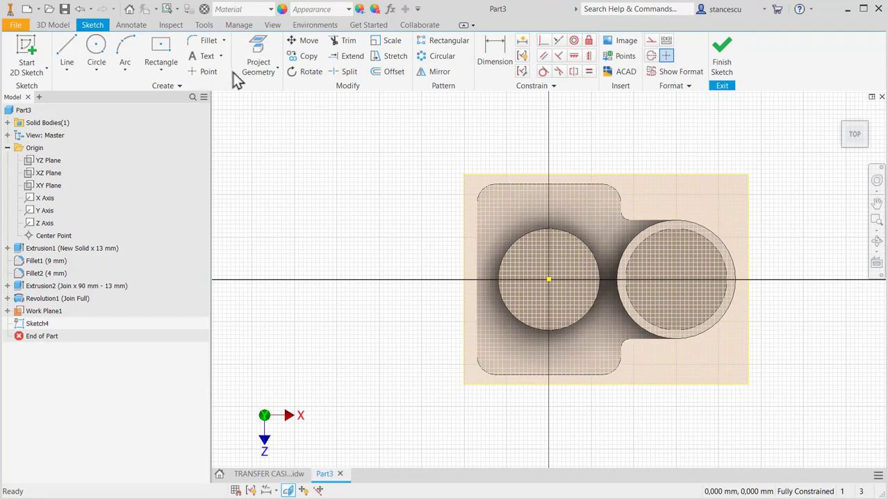
- Project the outer circular edges of both cylindrical bosses into the sketch
click(254, 56)
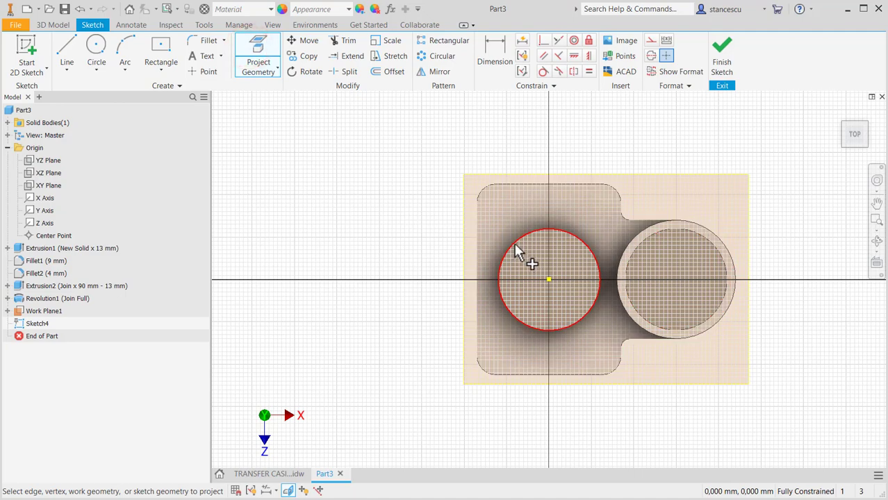
click(514, 244)
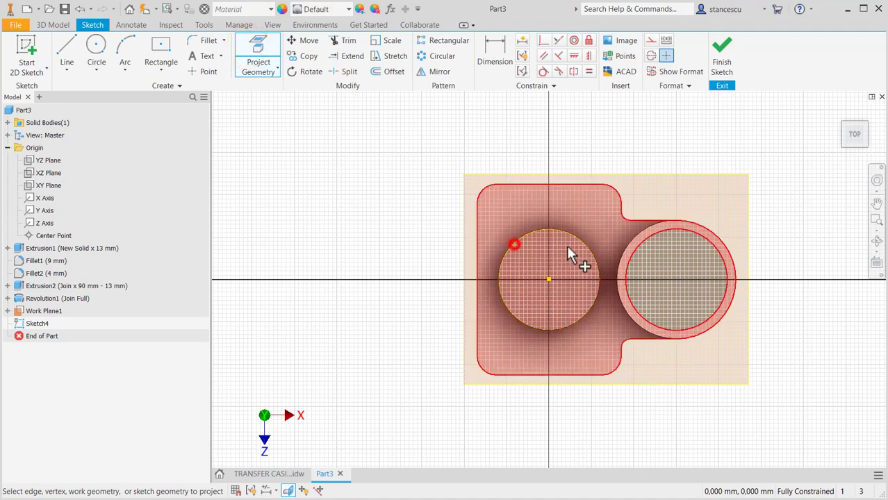
click(656, 225)
- Draw two lines tangent to both projected circles, one on each side of the bosses, and finish the sketch
click(67, 50)
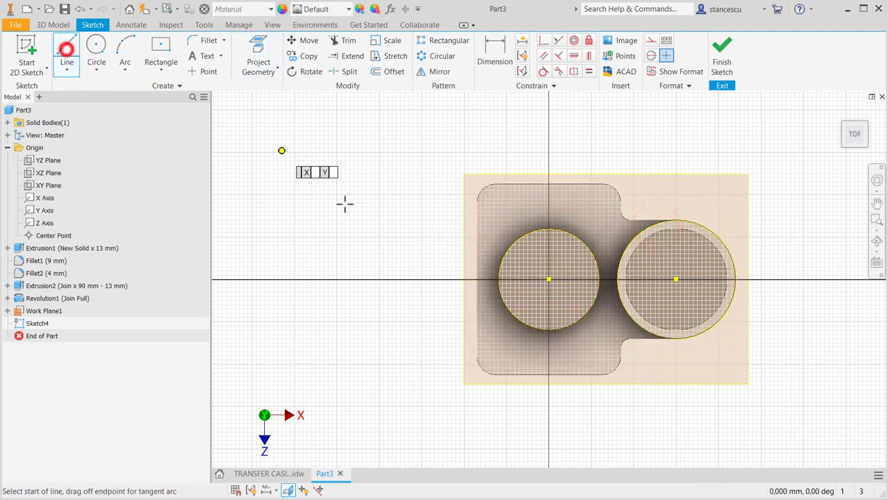
scroll(522, 243, up, 3)
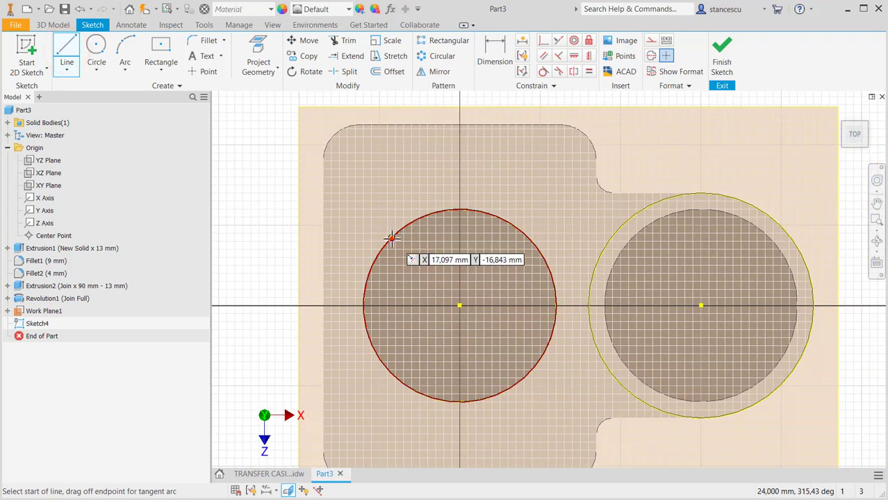
drag(391, 238, 695, 187)
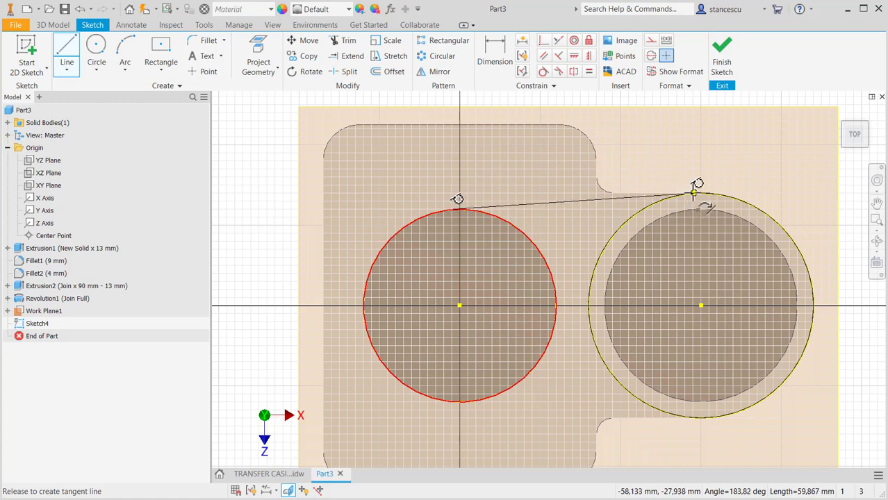
drag(696, 184, 695, 189)
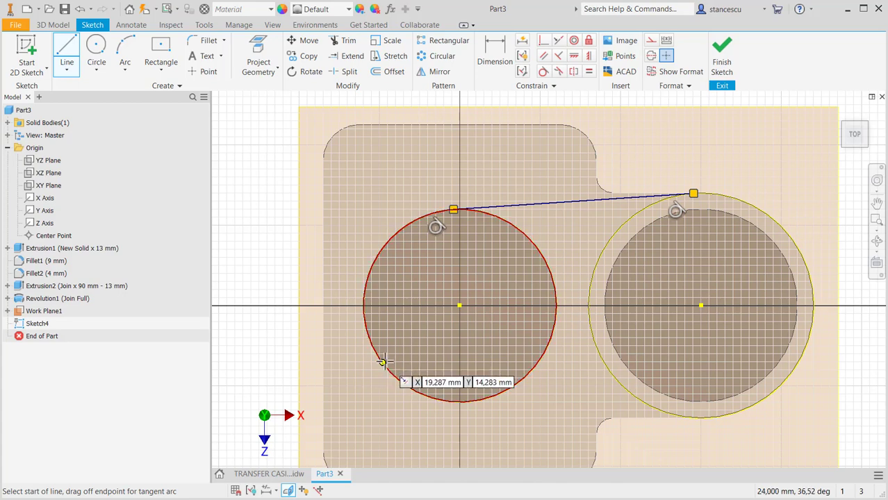
mouse_move(383, 362)
mouse_down()
mouse_move(392, 383)
mouse_move(464, 444)
mouse_move(654, 414)
mouse_move(694, 416)
mouse_up()
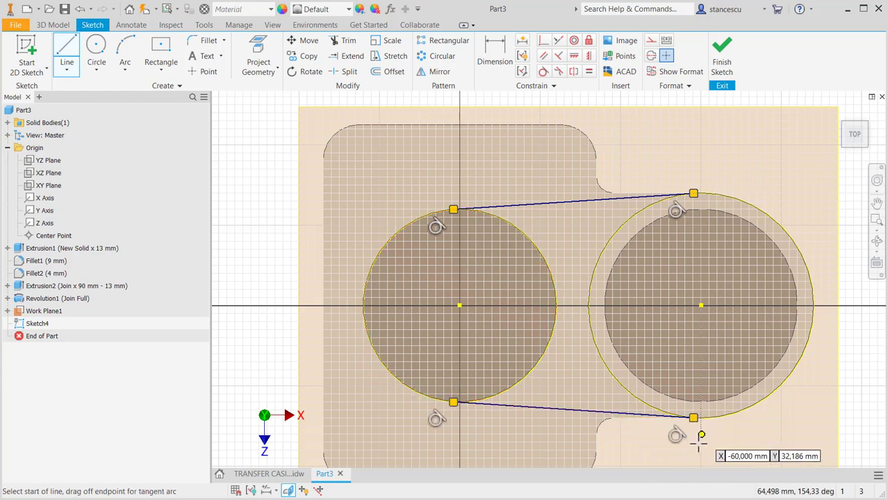
click(720, 61)
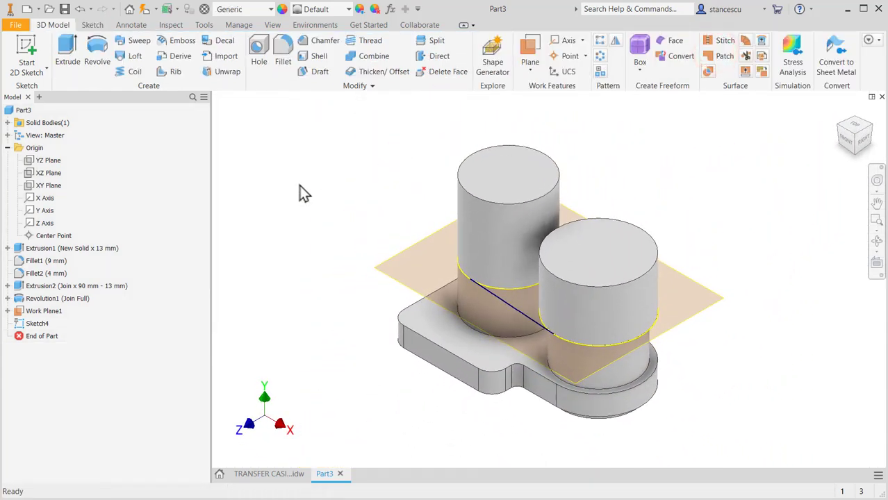
- Extrude both circles and the region between them 27 mm upward, joined to the existing body
click(67, 47)
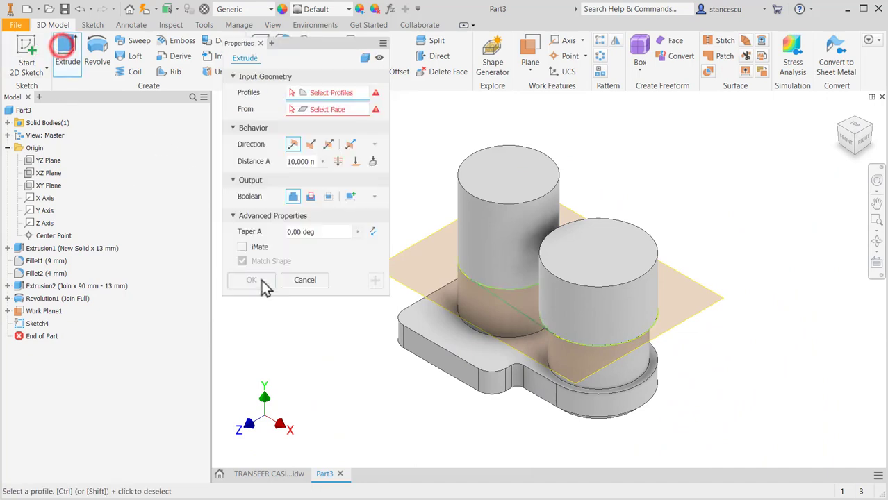
click(510, 274)
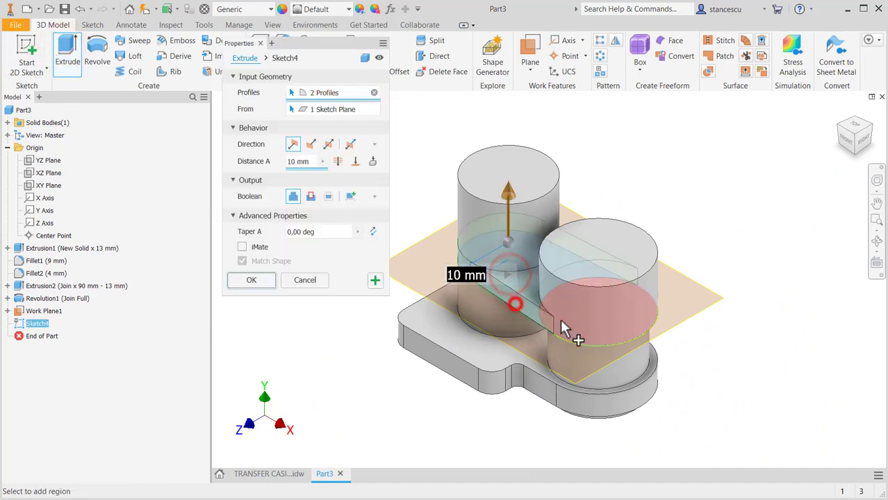
click(564, 321)
click(567, 326)
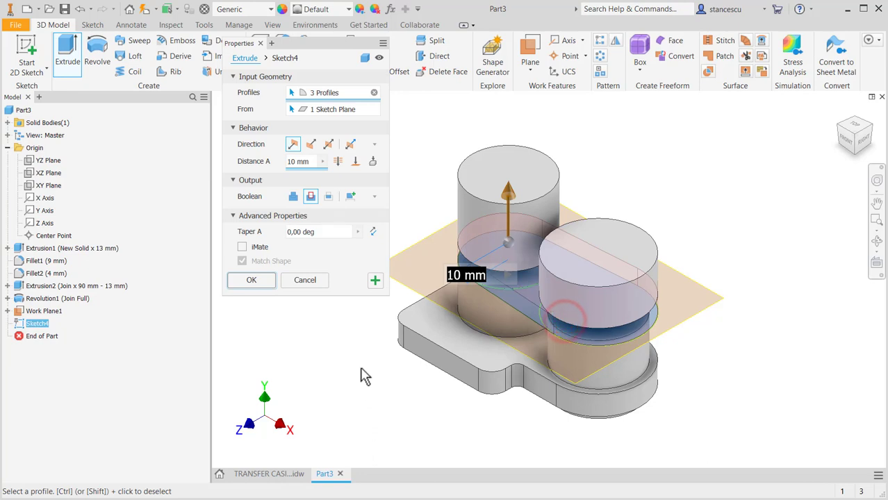
click(292, 197)
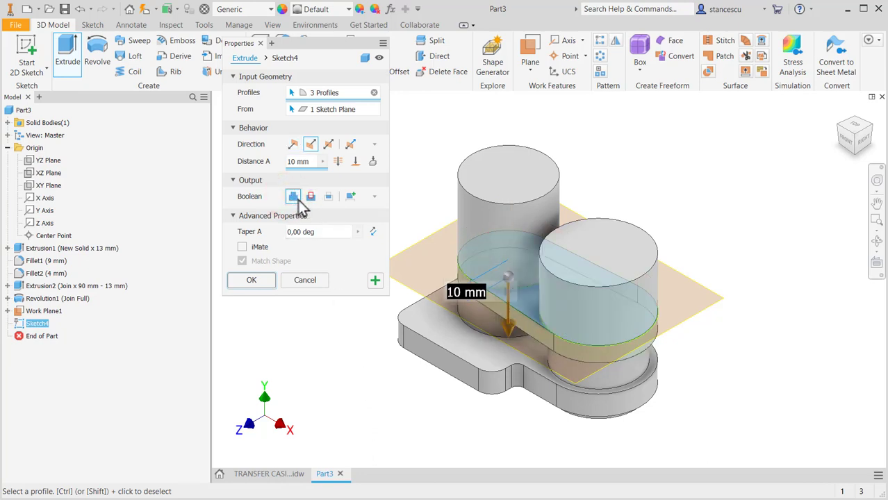
click(291, 144)
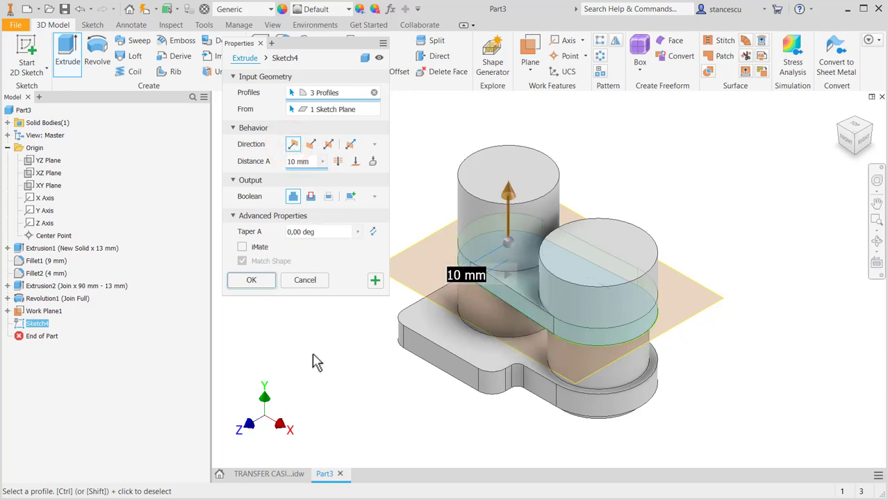
text(27)
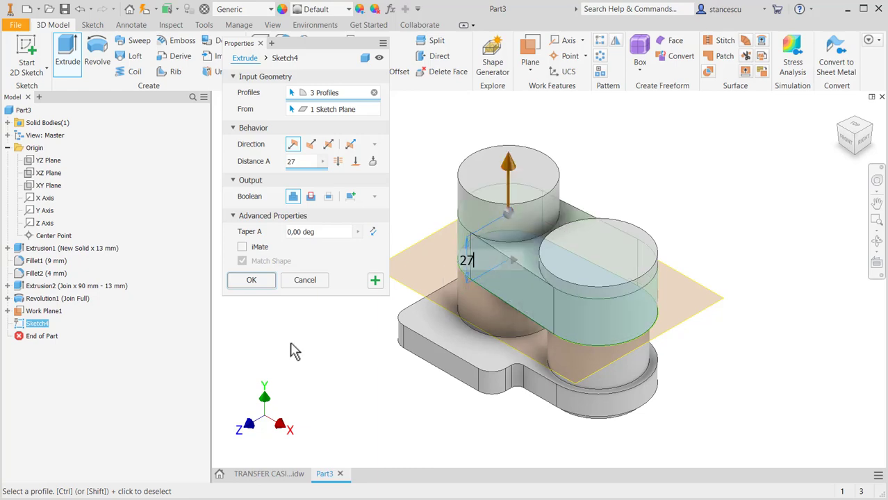
click(251, 281)
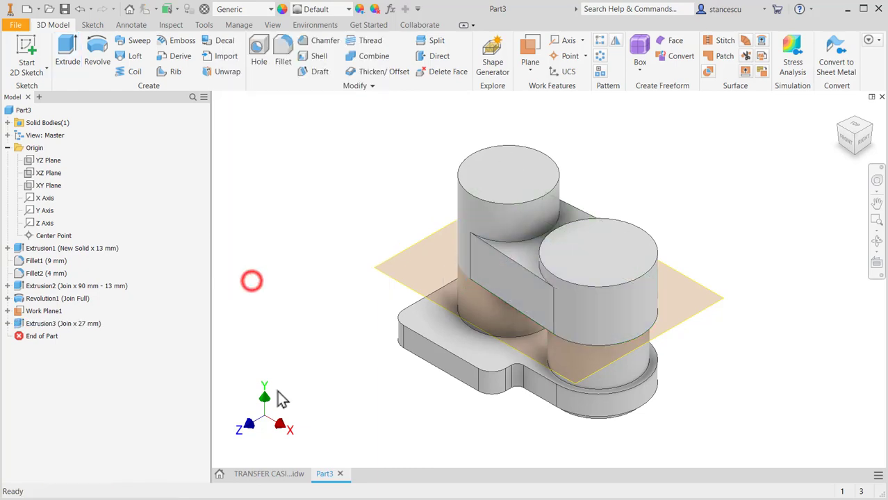
- Examine the transfer casing drawing's section and top views for the inner channel's radii, height and position, and return to the part
click(280, 474)
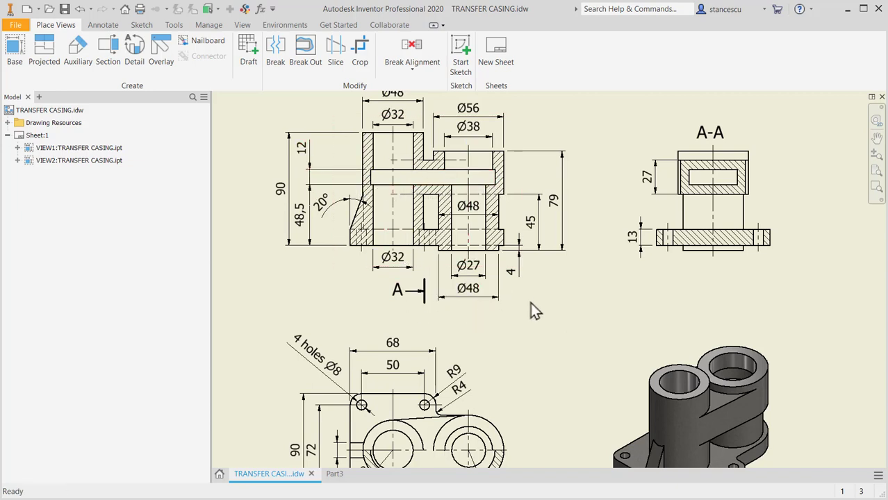
middle_drag(510, 350, 522, 269)
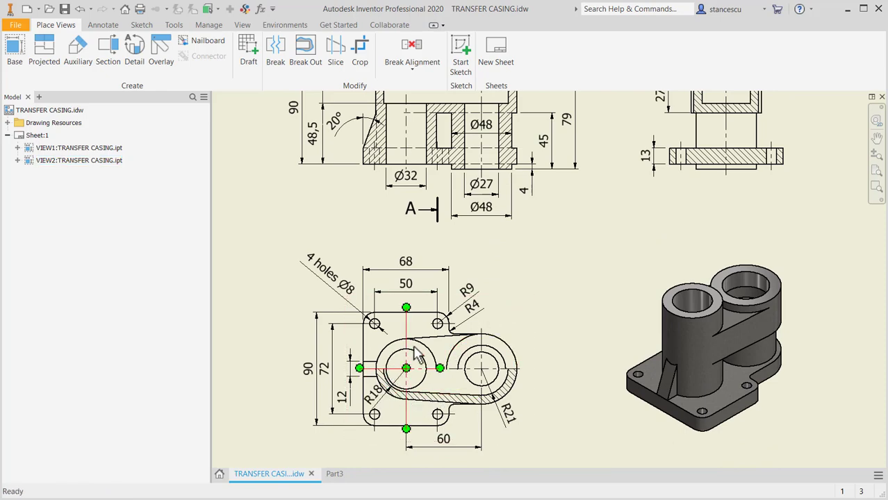
scroll(435, 389, up, 3)
middle_drag(436, 389, 482, 328)
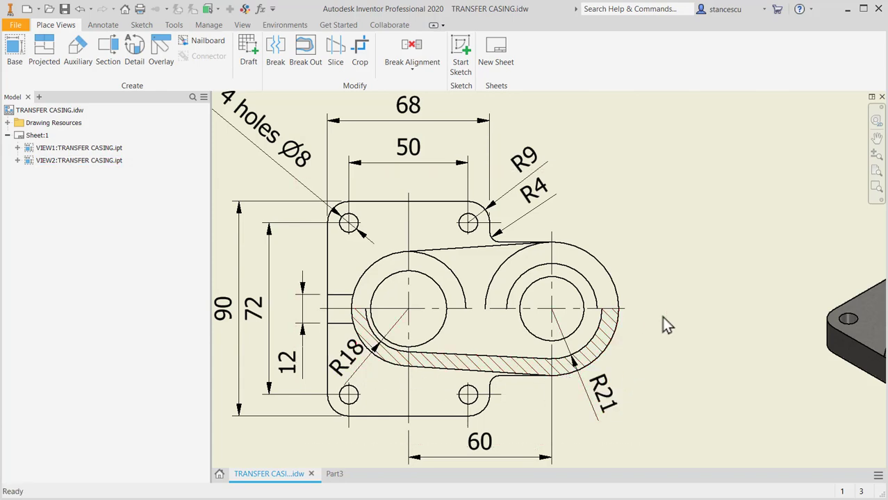
scroll(662, 317, down, 3)
middle_drag(681, 251, 640, 393)
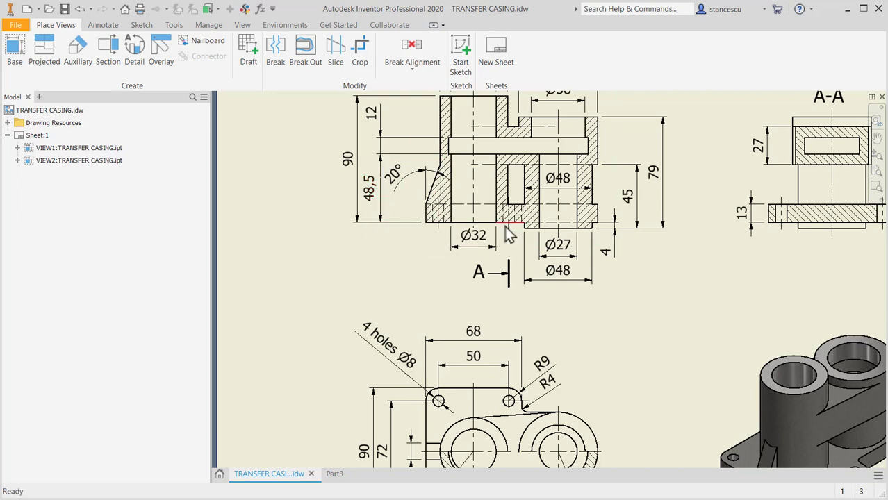
click(337, 474)
- Hide the work plane that carried the connection sketch
key(])
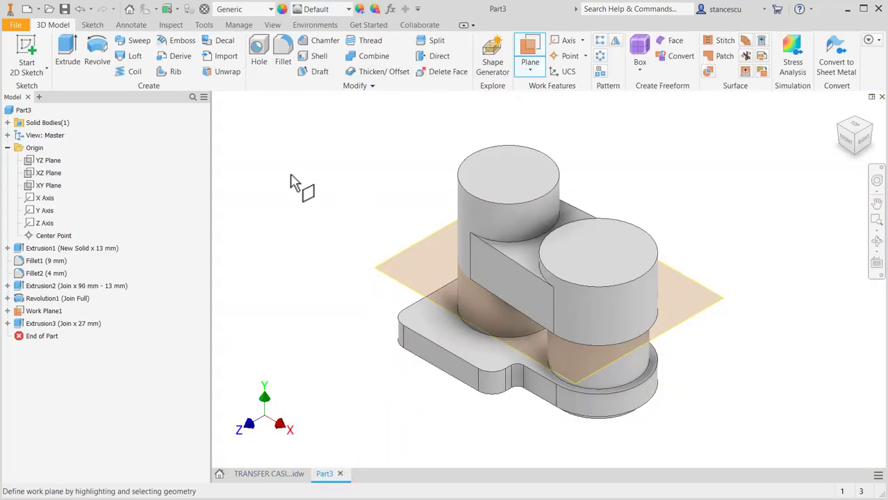
key(Escape)
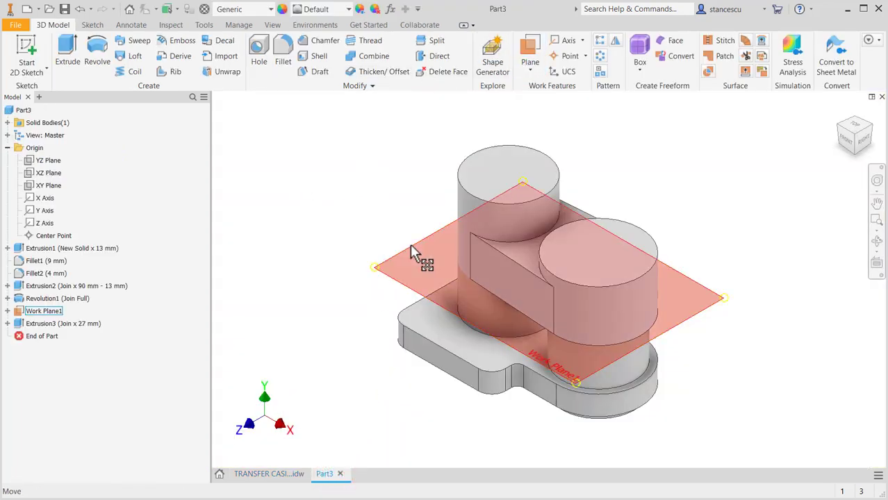
right_click(410, 243)
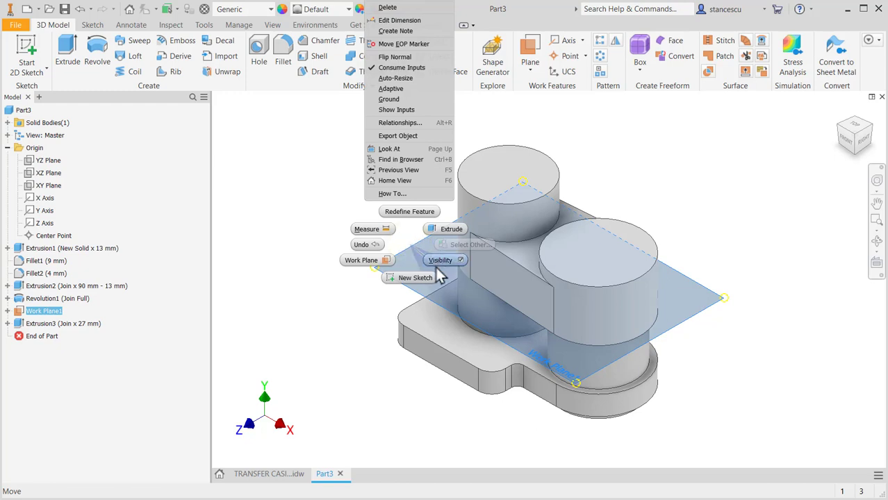
click(435, 262)
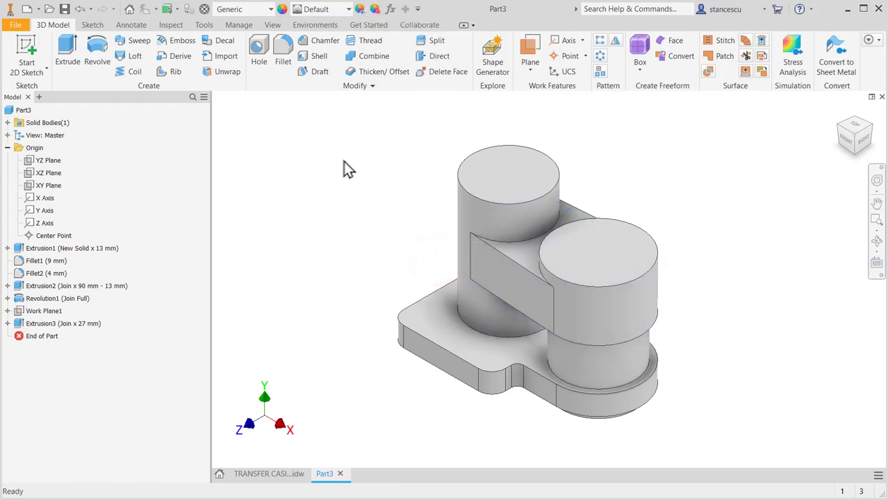
- Create a work plane offset 48.5 mm above the XZ plane
click(528, 52)
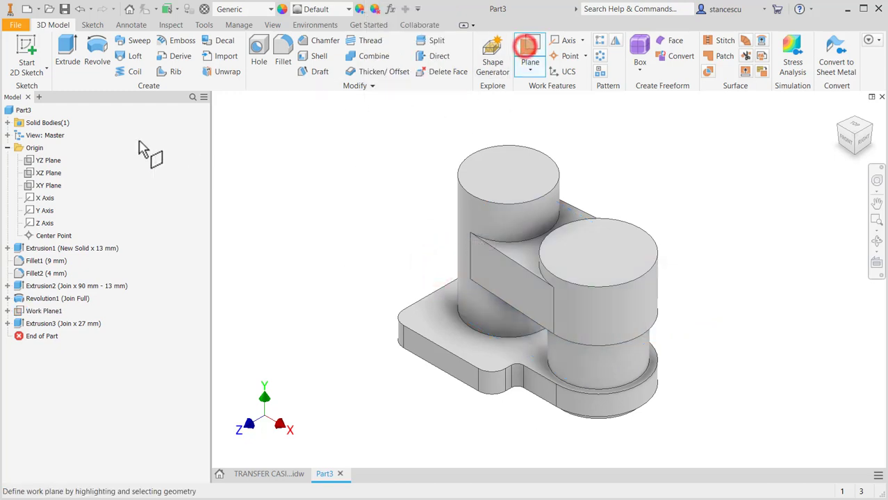
click(39, 177)
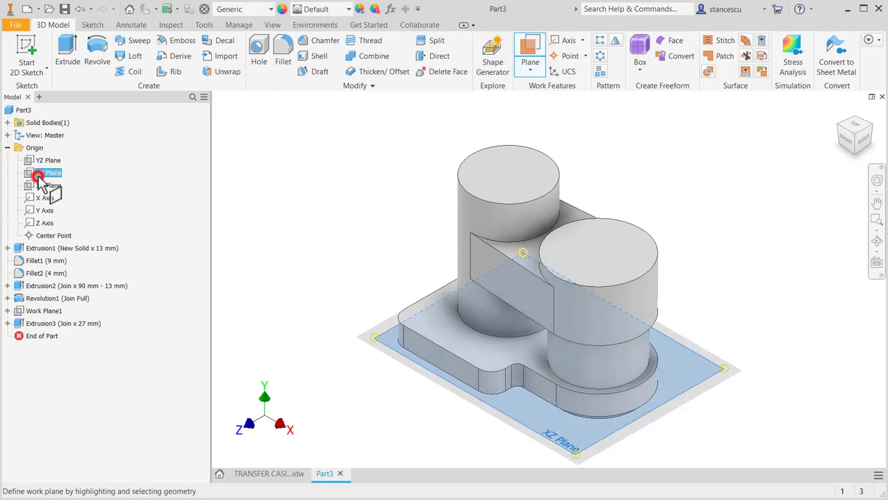
click(371, 339)
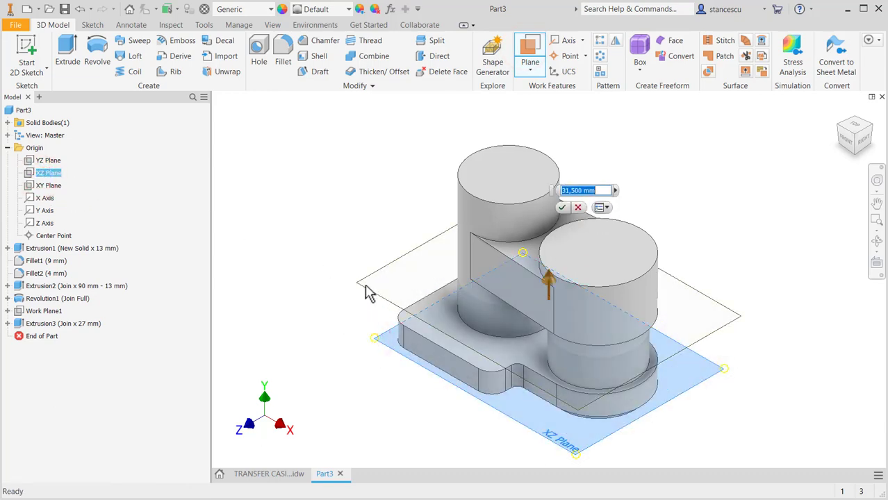
text(48)
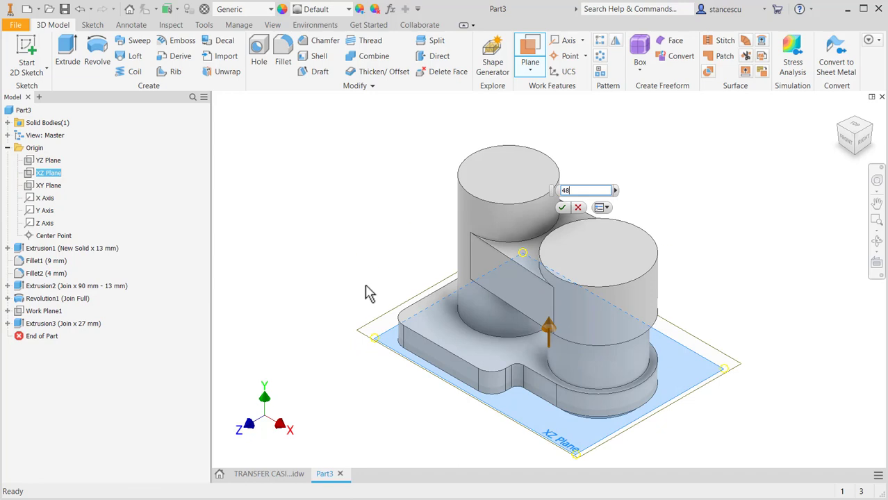
text(.5)
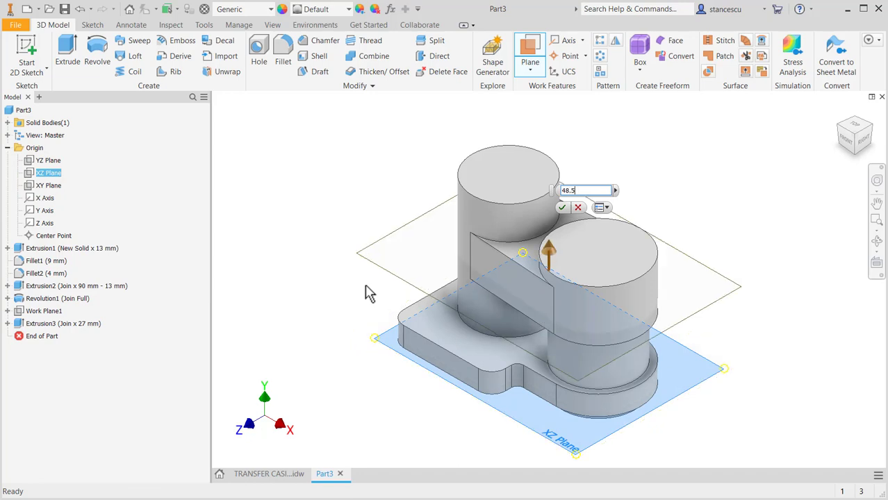
key(Return)
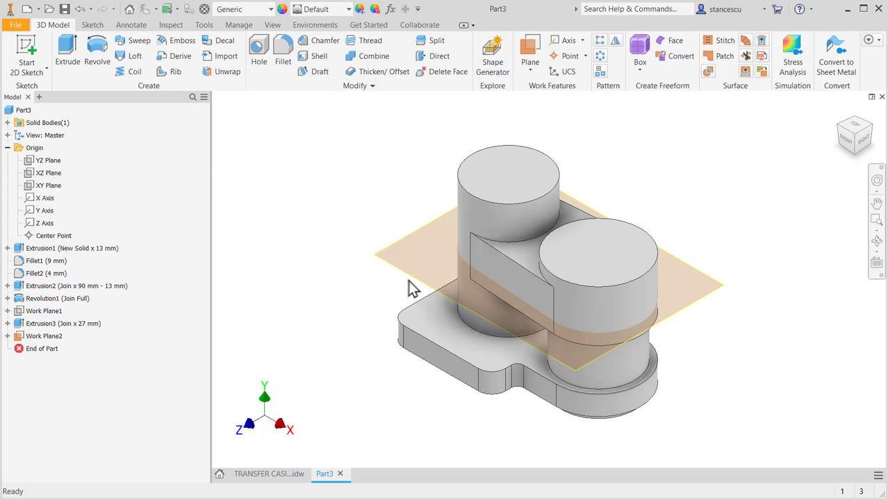
- Start a sketch on the 48.5 mm offset work plane and slice the solid at that plane
click(413, 273)
click(443, 268)
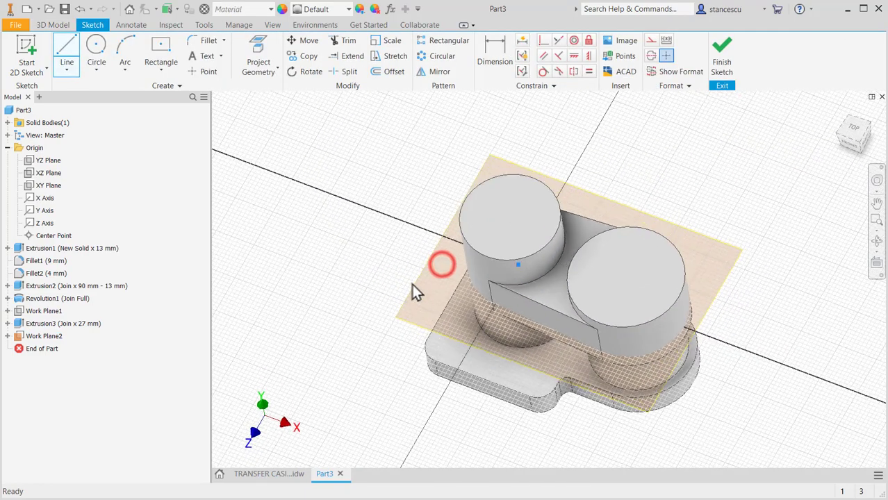
key(F7)
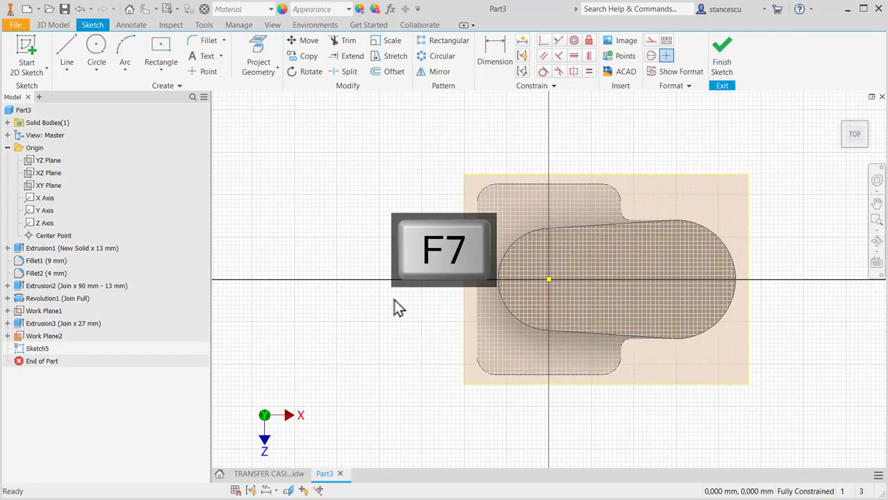
- Draw a circle of radius 18 mm centered on the origin, inside the smaller boss
click(96, 50)
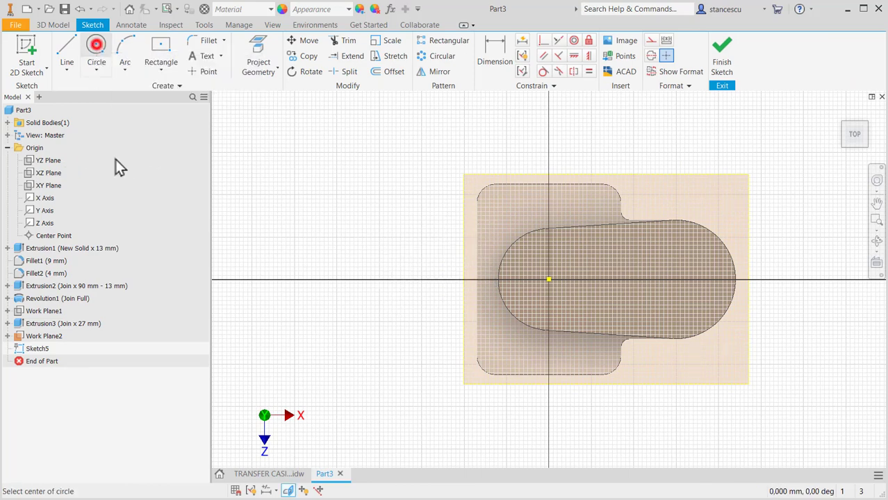
click(549, 280)
right_click(571, 301)
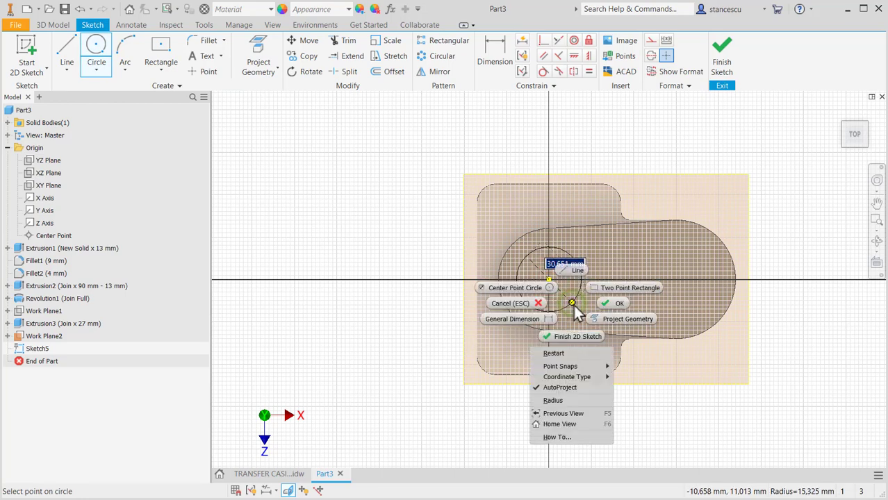
click(566, 401)
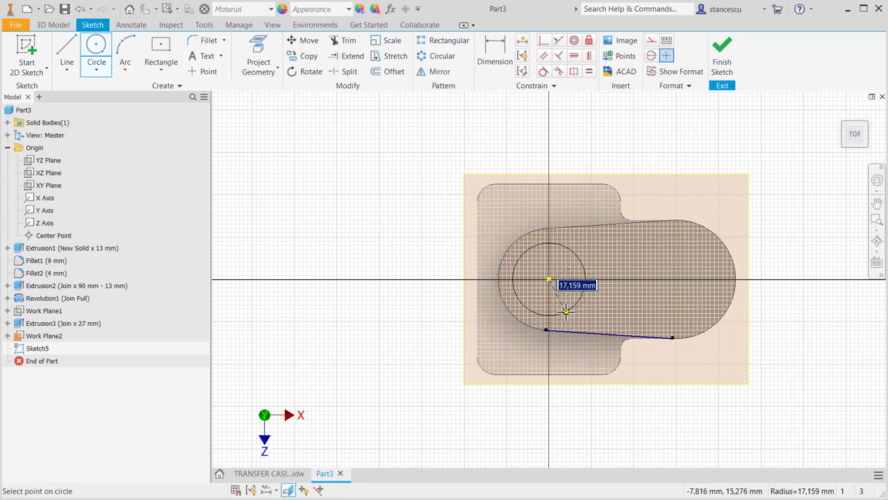
text(1)
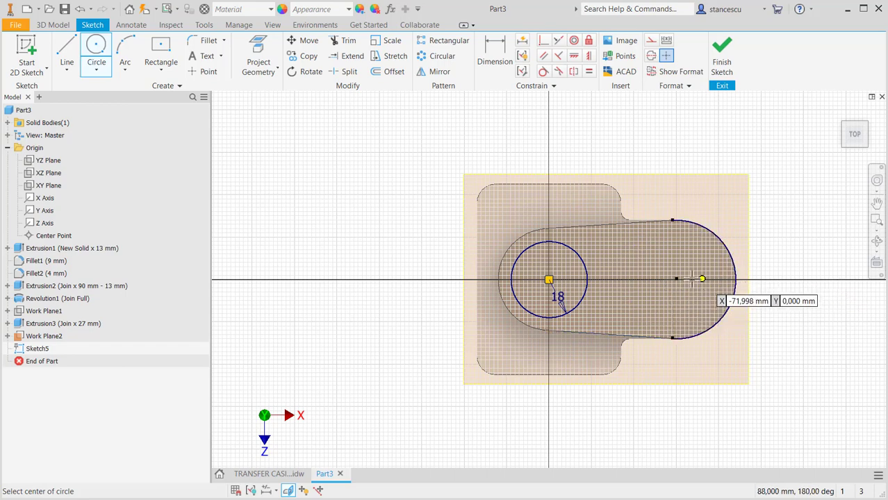
- Draw a circle of radius 21 mm inside the larger boss, centered on the boss's axis
click(676, 279)
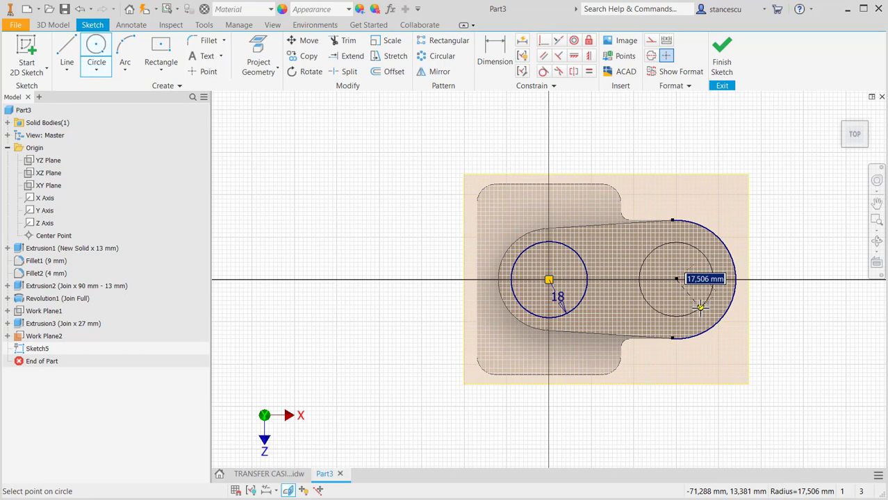
text(2)
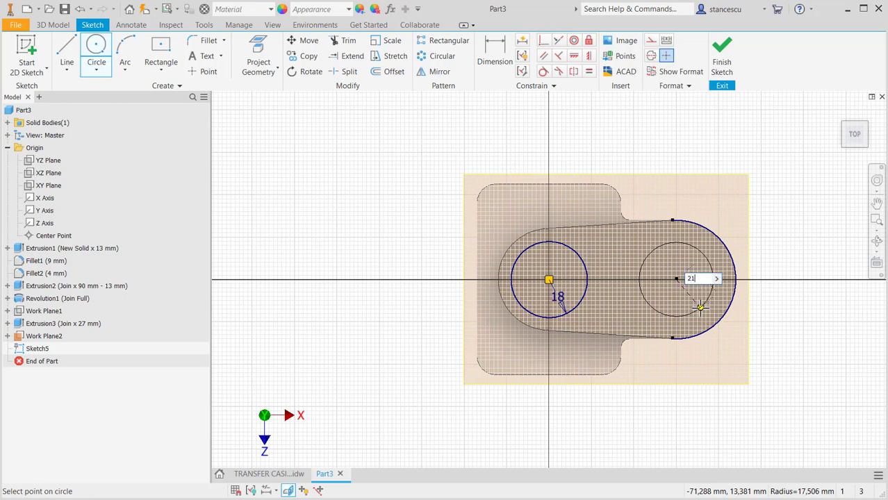
text(1)
key(Return)
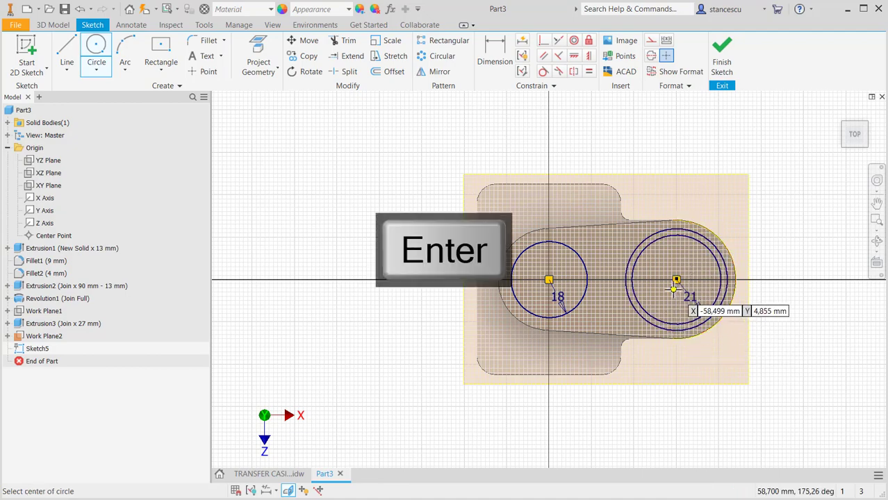
scroll(674, 288, up, 5)
middle_drag(683, 280, 628, 385)
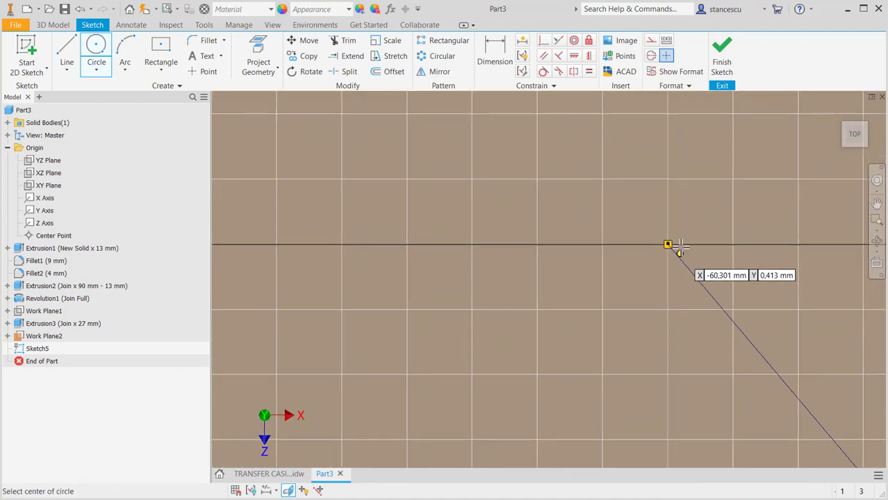
scroll(673, 249, down, 3)
scroll(669, 245, down, 6)
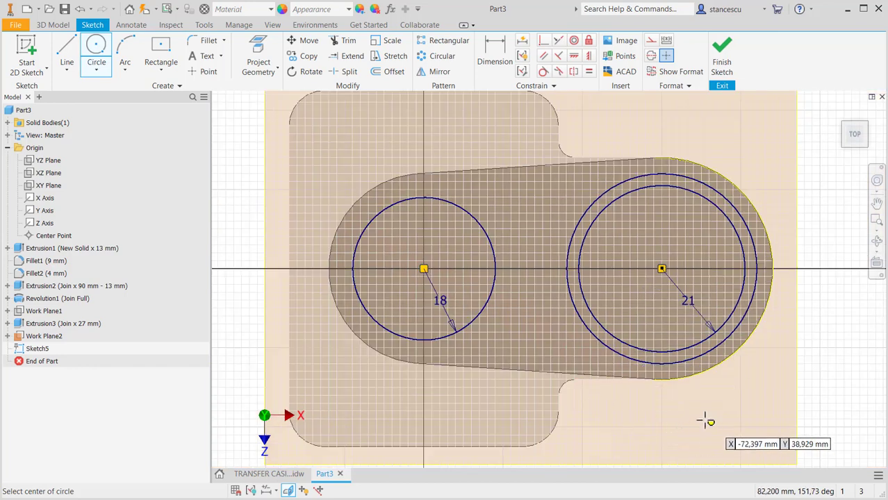
key(Escape)
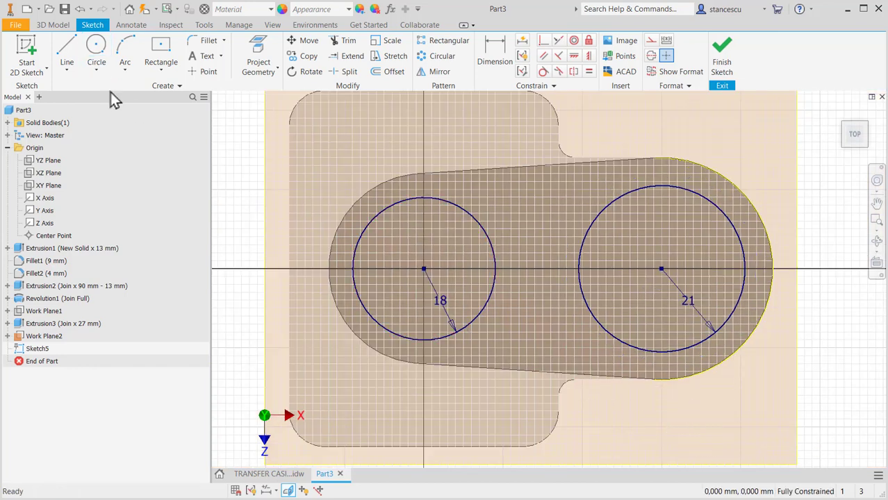
- Draw two lines tangent to both the 18 mm and 21 mm radius circles, one on each side
click(68, 49)
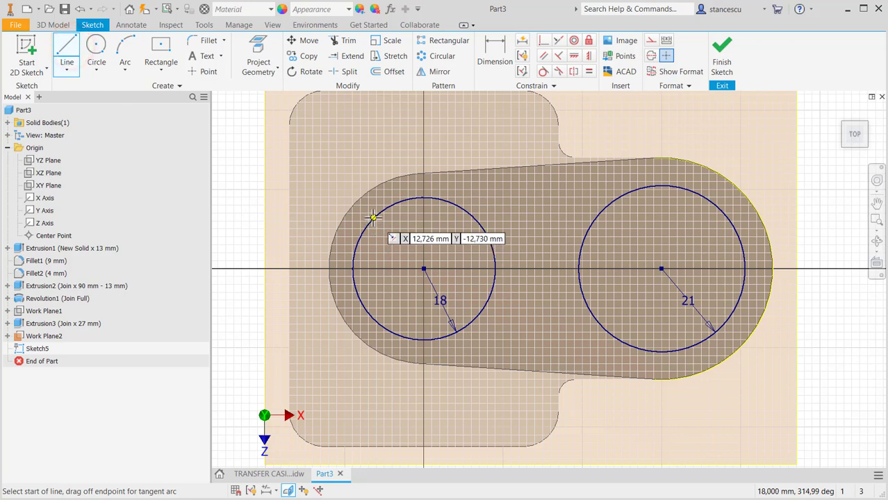
drag(373, 217, 658, 185)
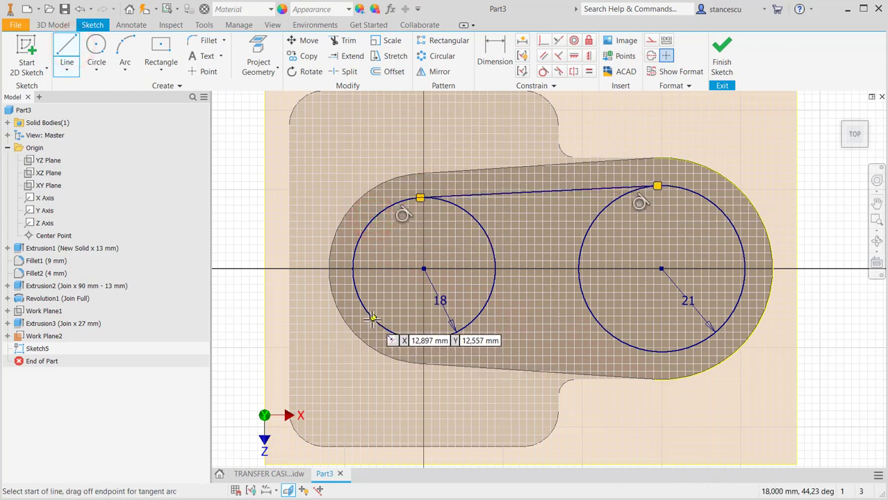
drag(372, 320, 658, 351)
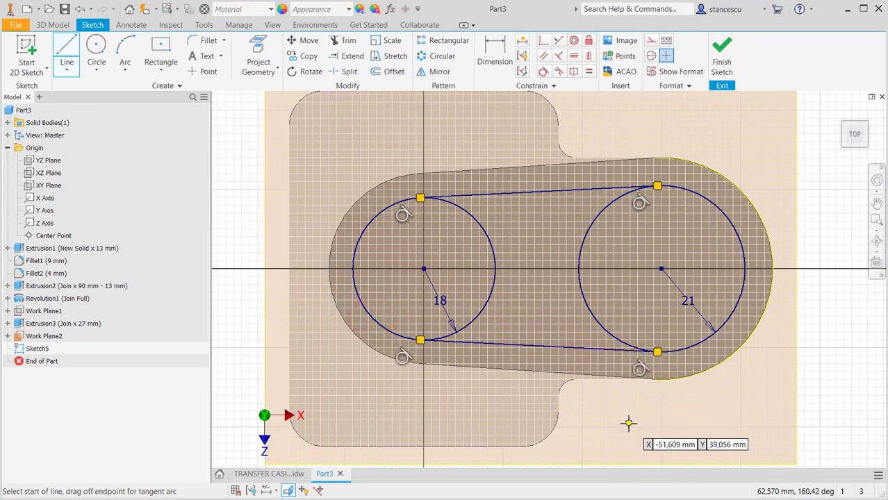
- Trim the inner arcs of both circles to leave a closed channel outline, and finish the sketch
click(345, 41)
click(486, 237)
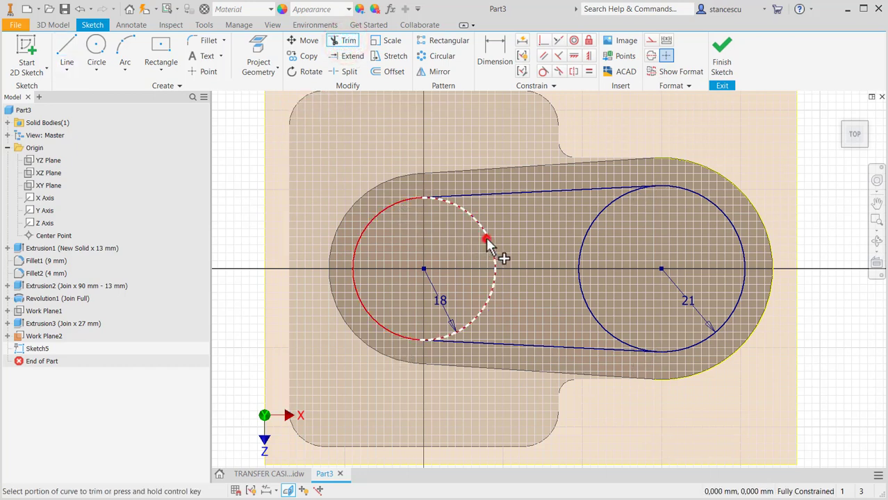
click(582, 238)
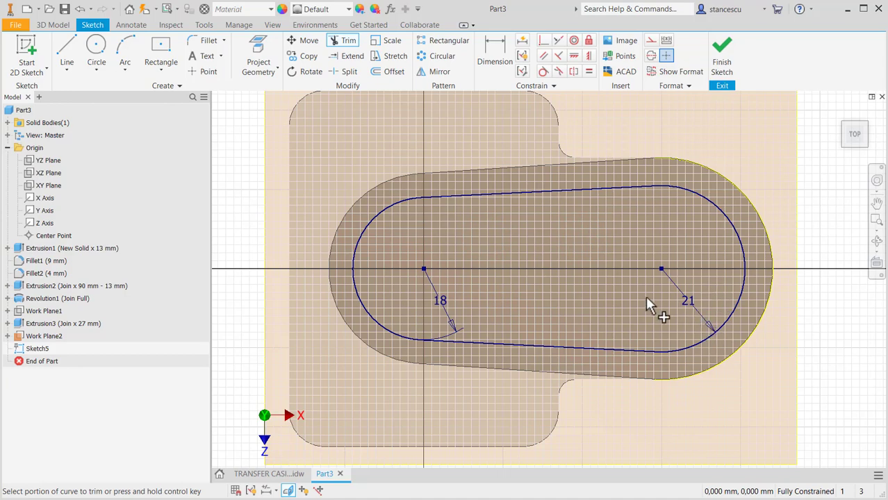
click(724, 66)
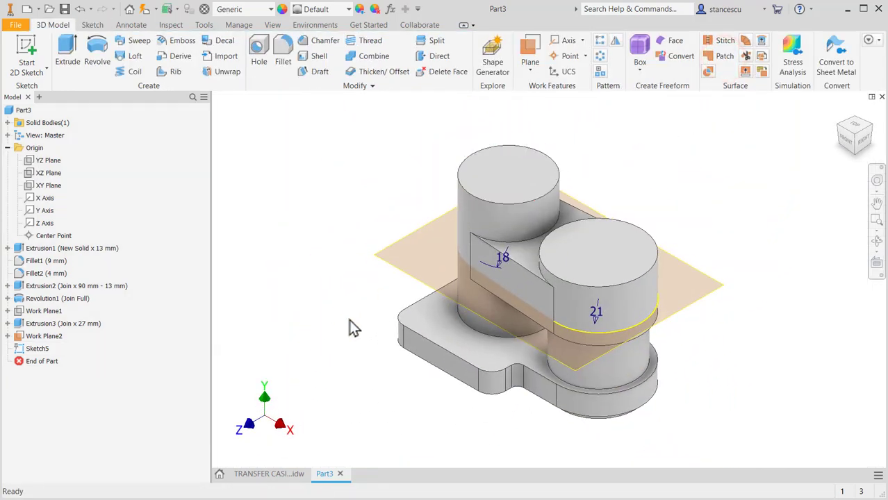
- Extrude the channel profile upward as a 12 mm cut, and hide the work plane that carried its sketch
click(282, 478)
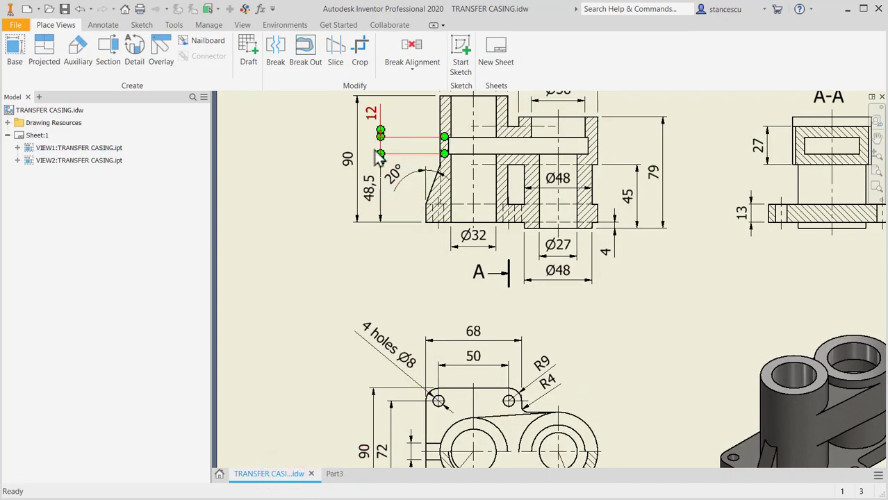
click(339, 475)
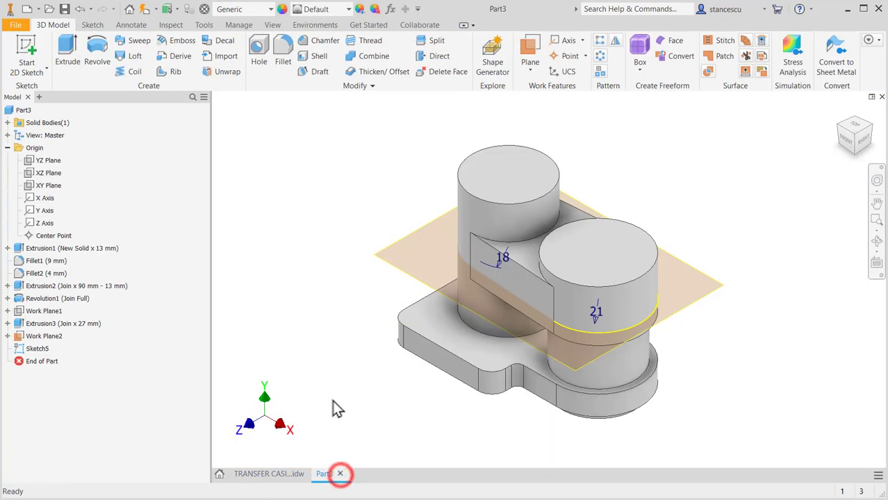
click(67, 48)
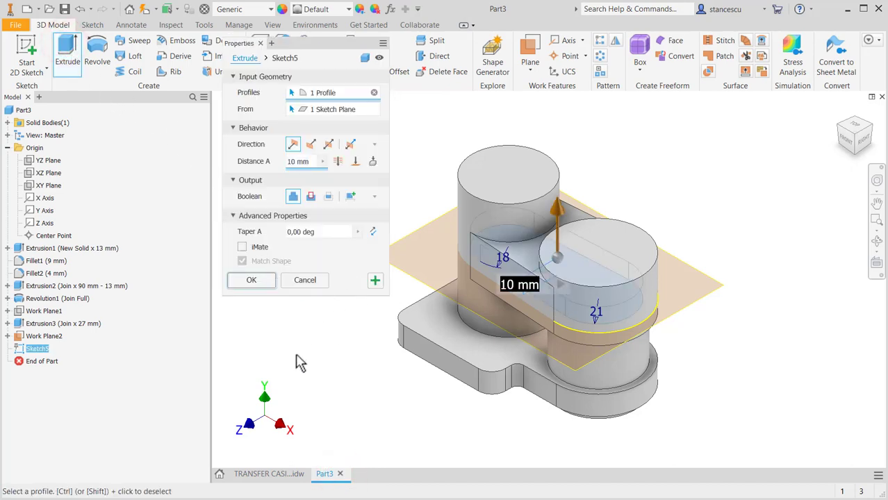
click(311, 196)
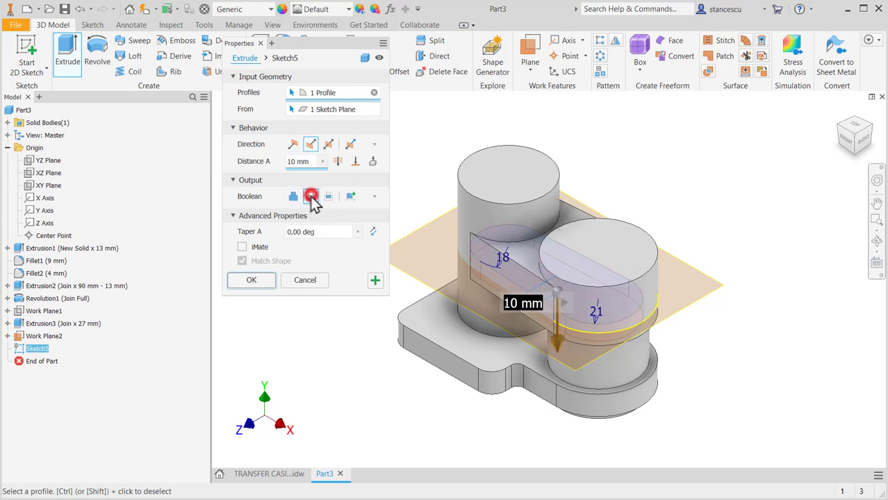
click(293, 144)
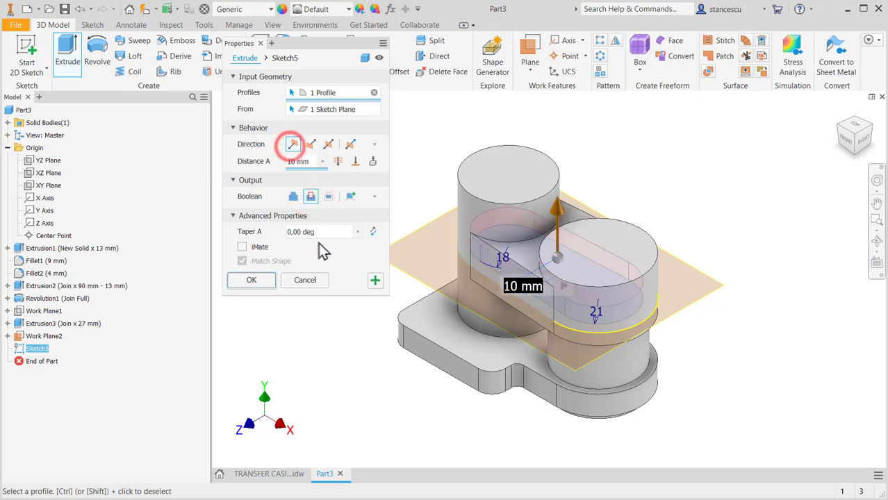
text(12)
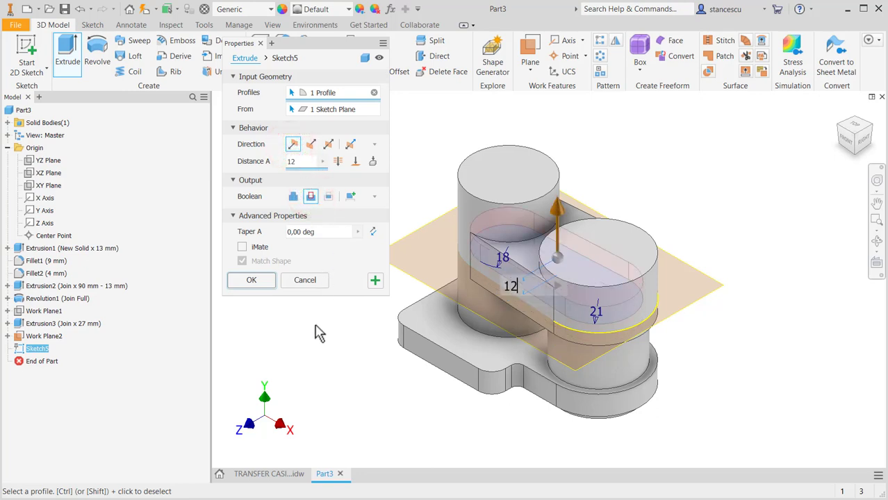
click(254, 281)
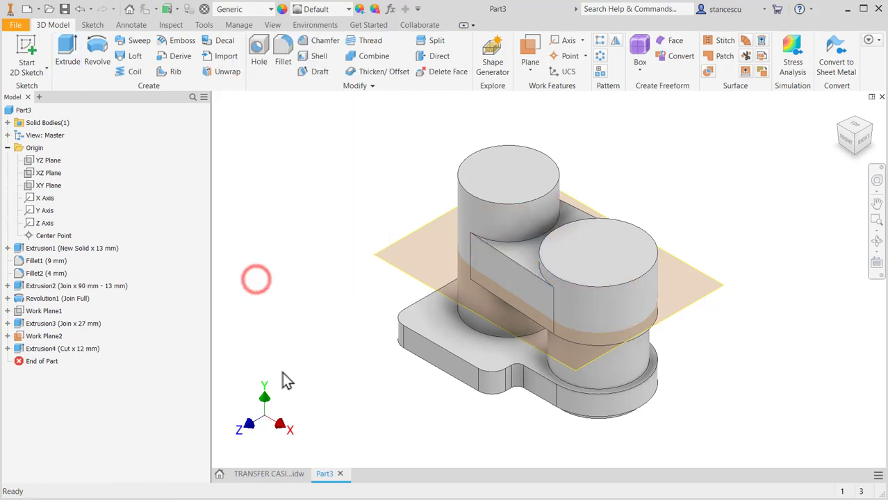
right_click(387, 262)
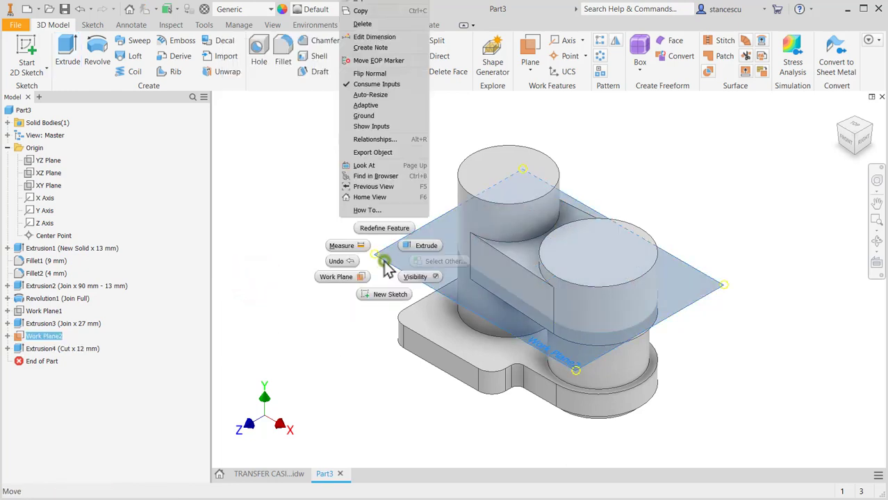
click(415, 277)
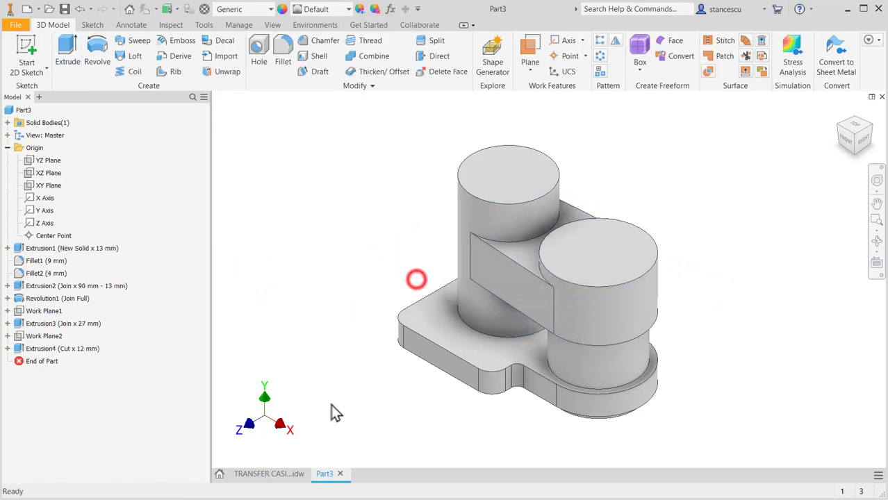
- Check the bore dimensions in the drawing and create a simple 32 mm through-all hole concentric with the taller, smaller-diameter boss
click(288, 473)
middle_drag(622, 353, 567, 375)
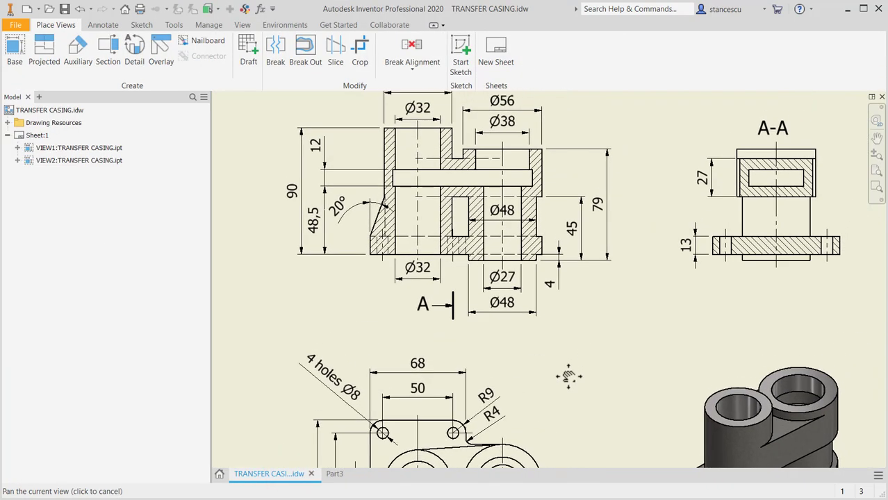
middle_drag(428, 123, 437, 158)
click(436, 154)
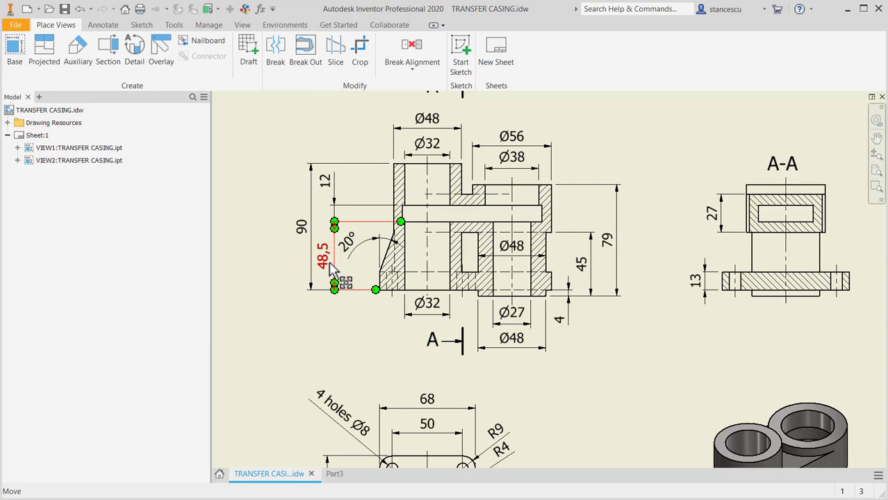
click(339, 476)
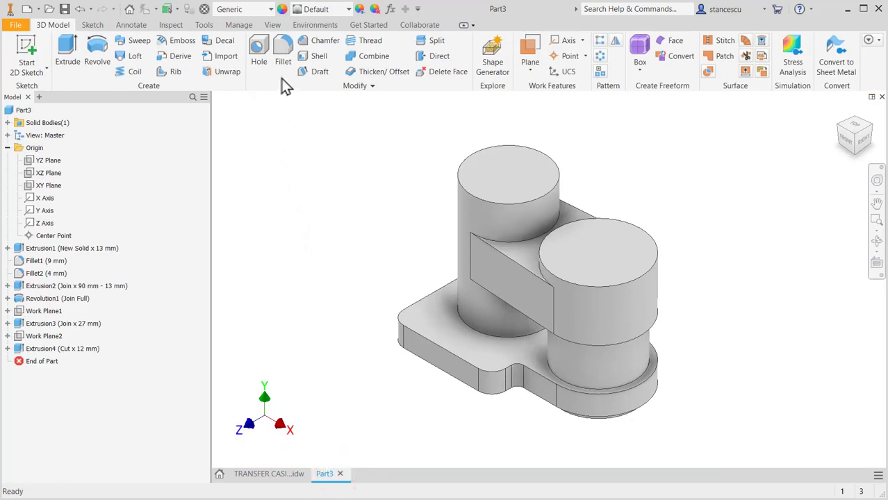
click(259, 52)
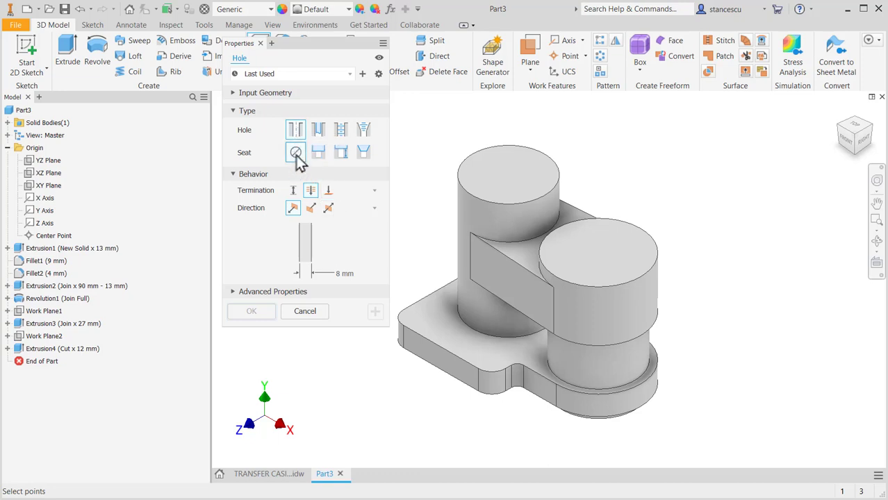
click(511, 172)
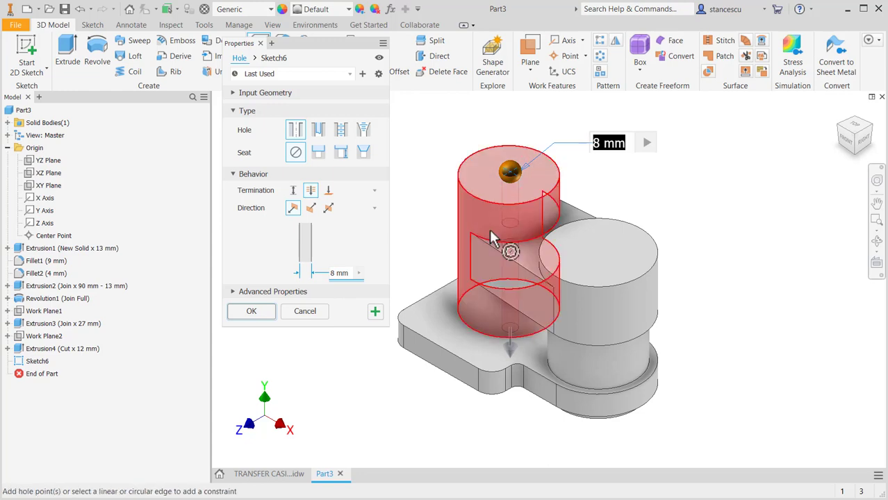
click(513, 213)
text(32)
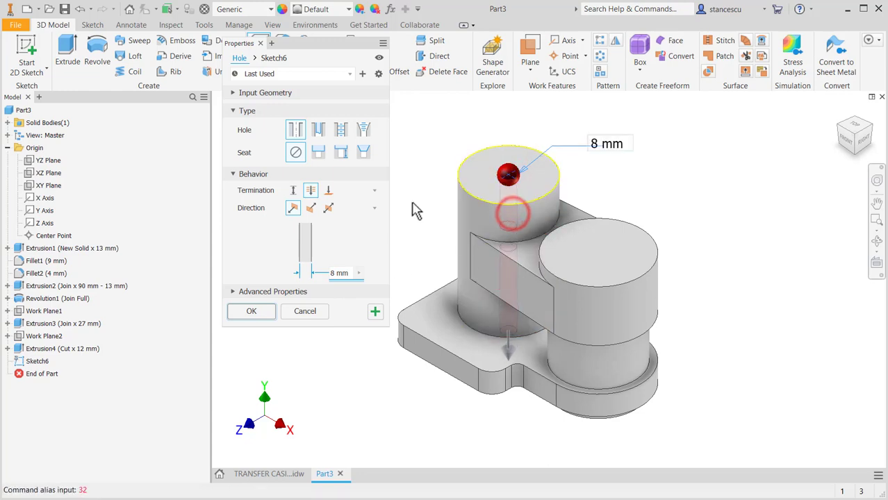
click(608, 147)
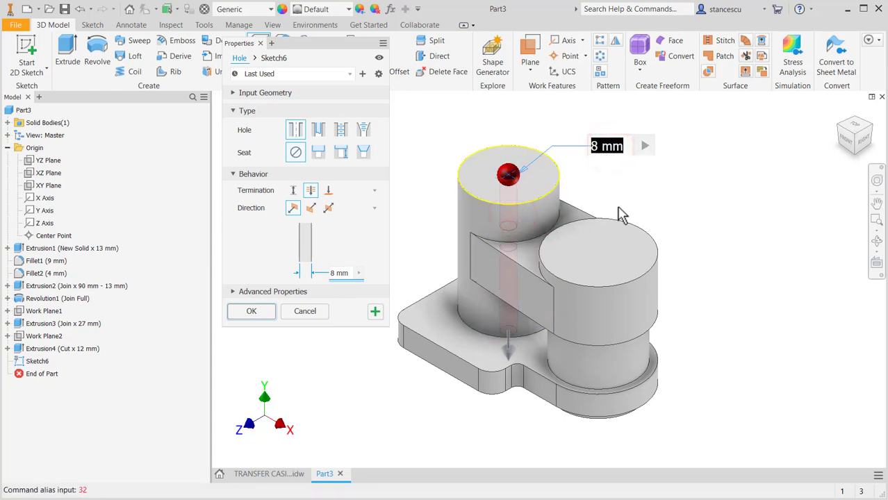
text(32)
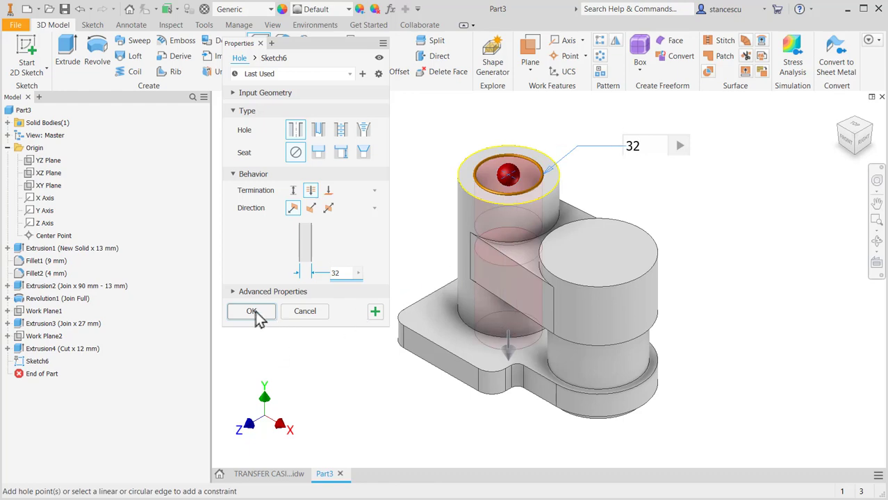
click(375, 313)
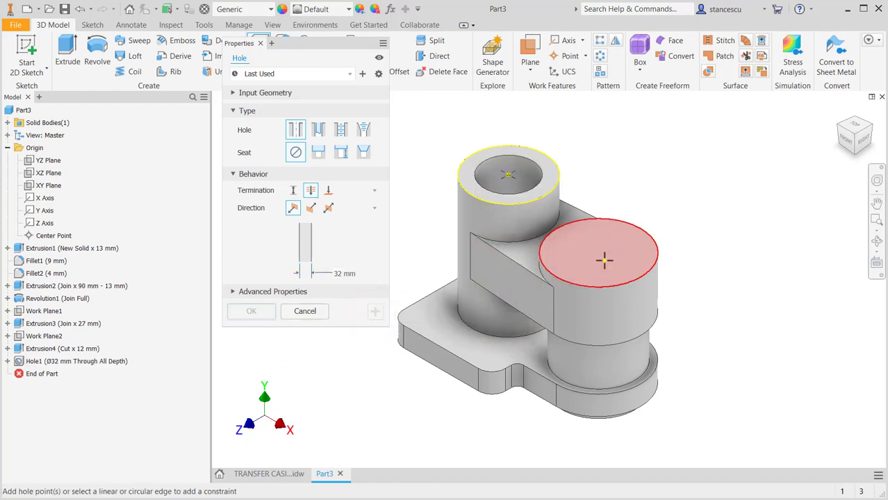
- Place a counterbore hole on the top face of the shorter, larger-diameter boss, concentric with that boss
click(318, 155)
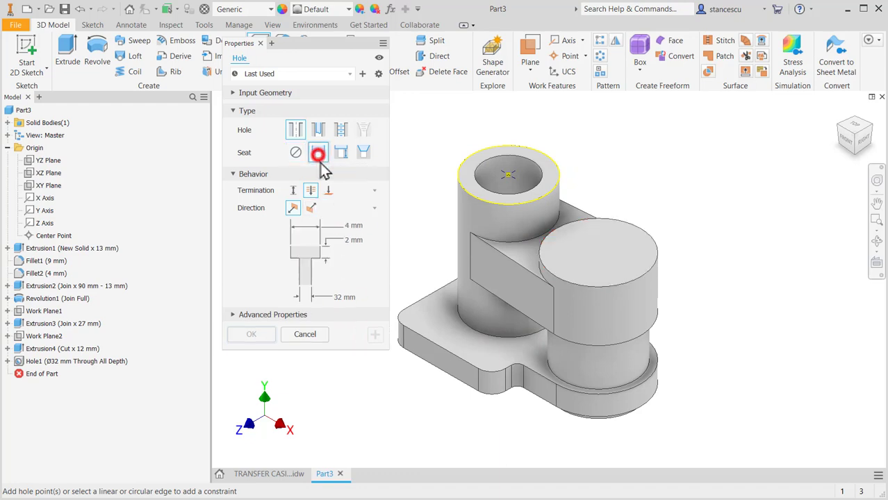
click(605, 270)
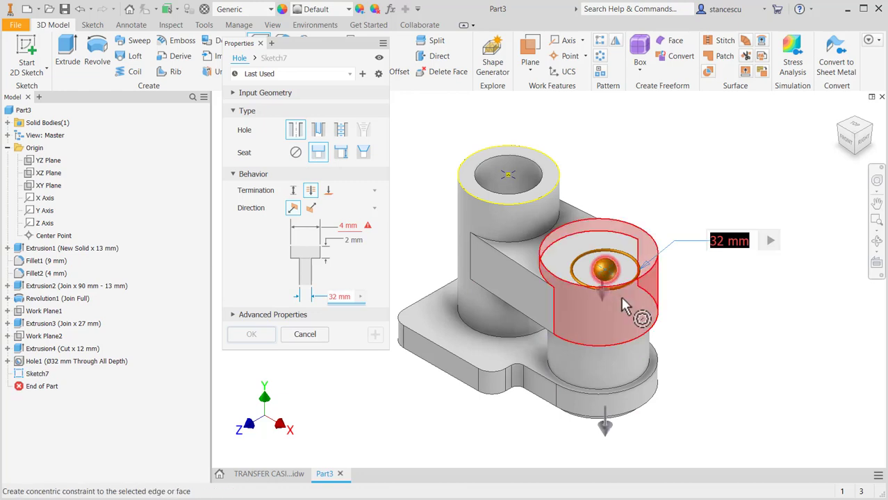
click(635, 299)
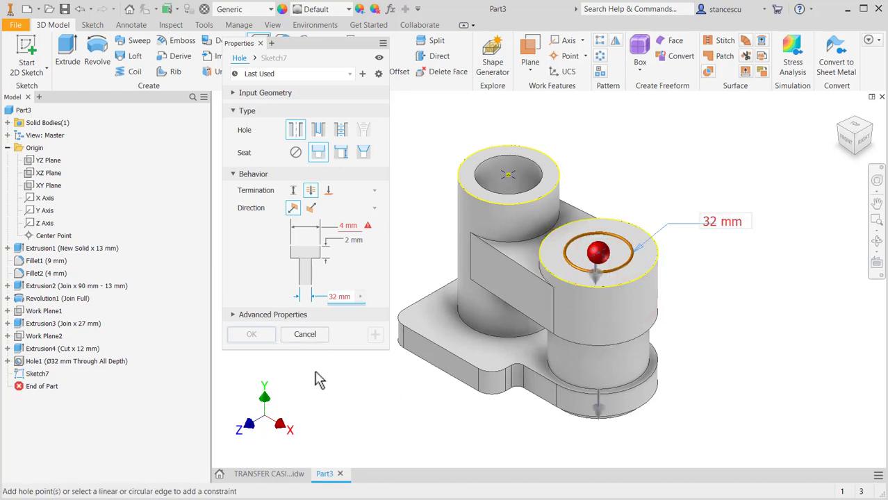
- Create the counterbored through-all hole with a 27 mm bore, a 38 mm counterbore diameter and a counterbore depth of 79-4-48.5 mm
click(708, 224)
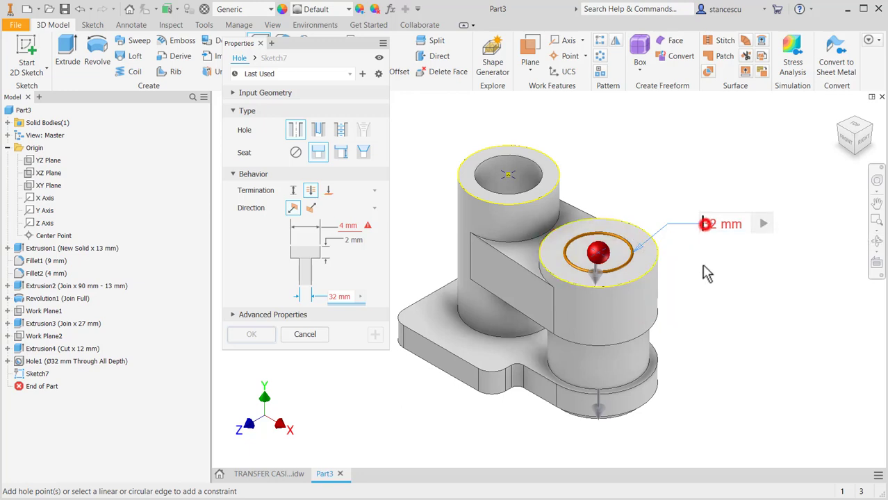
click(705, 225)
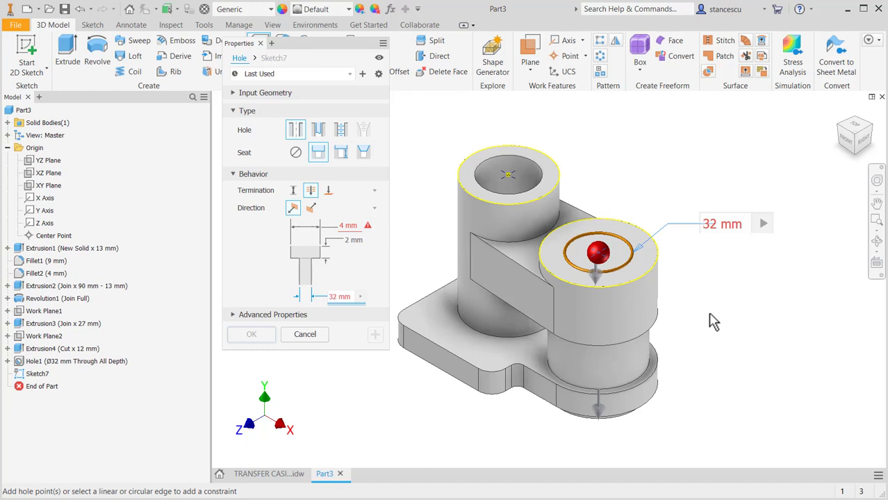
text(27)
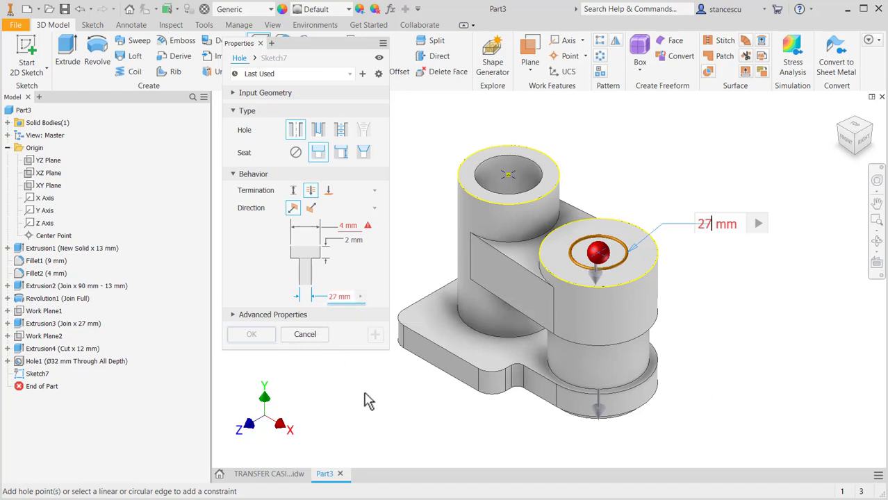
key(Tab)
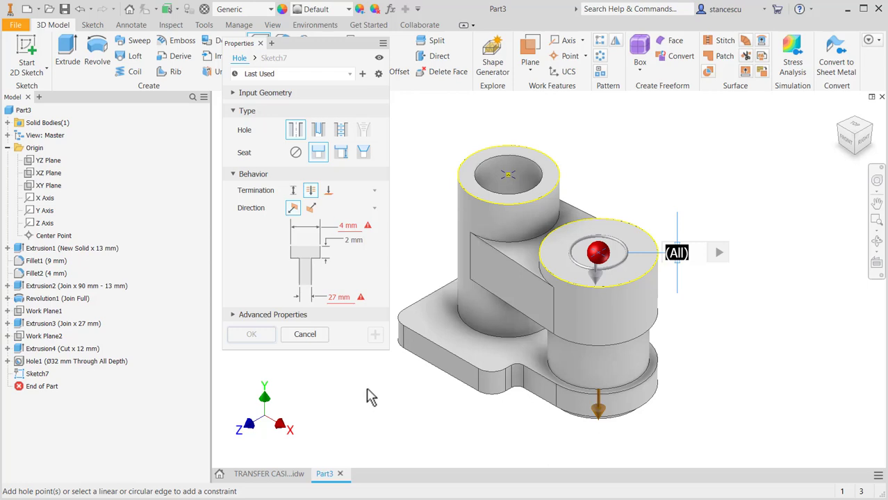
key(Tab)
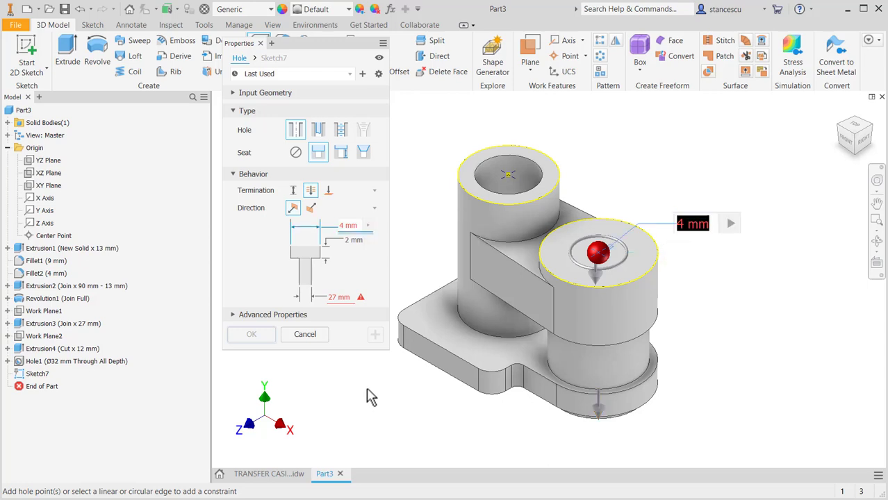
text(38)
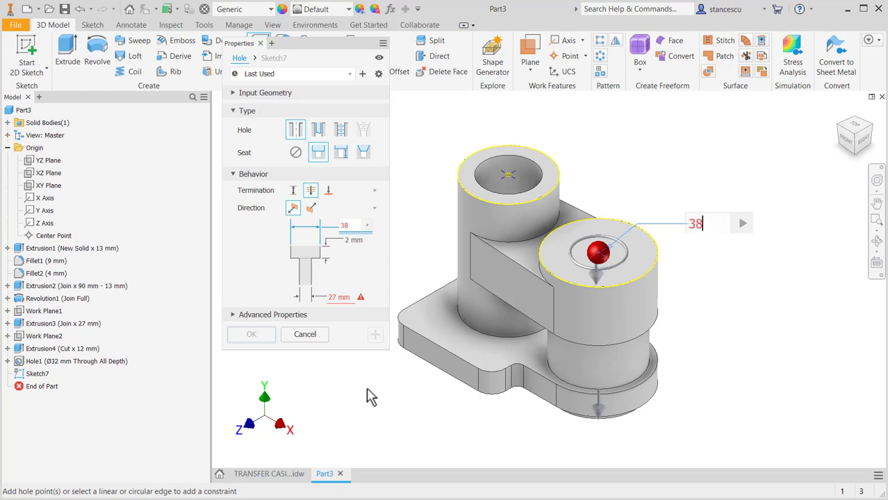
key(Tab)
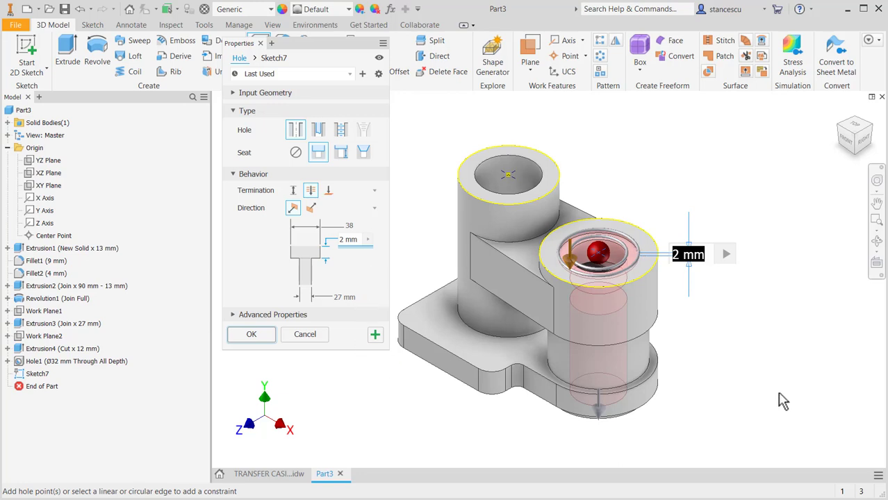
text(79)
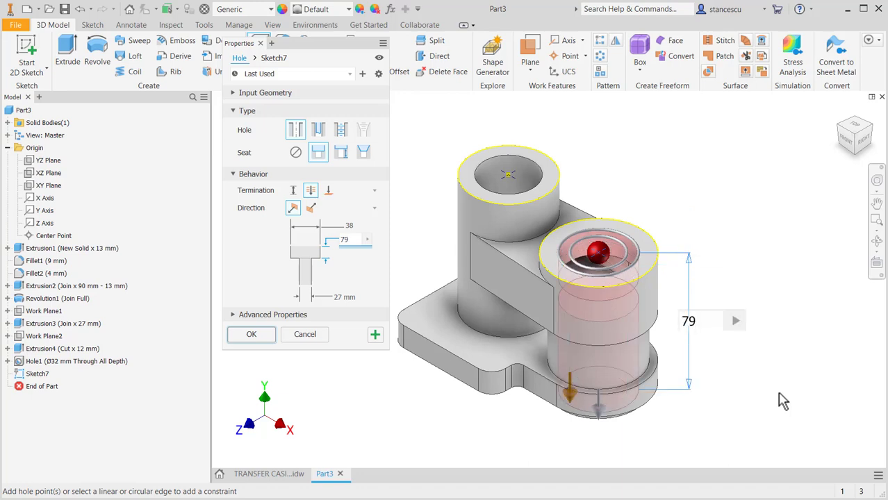
text(-4-)
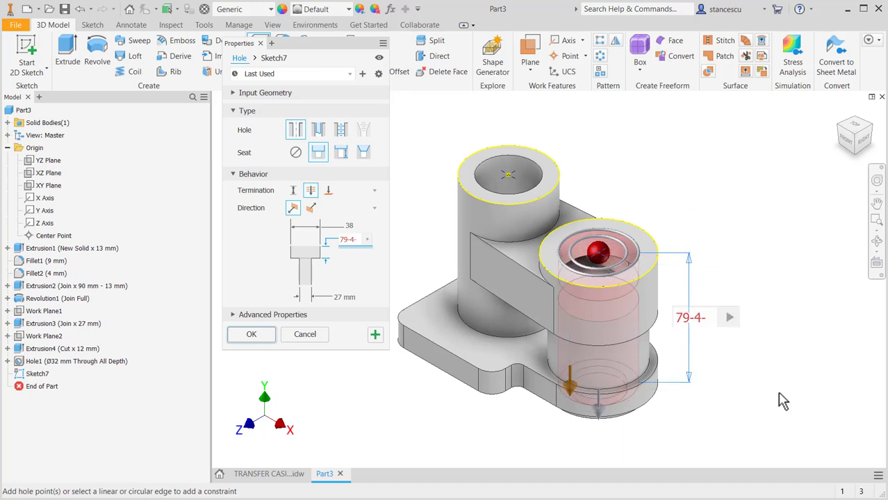
text(48)
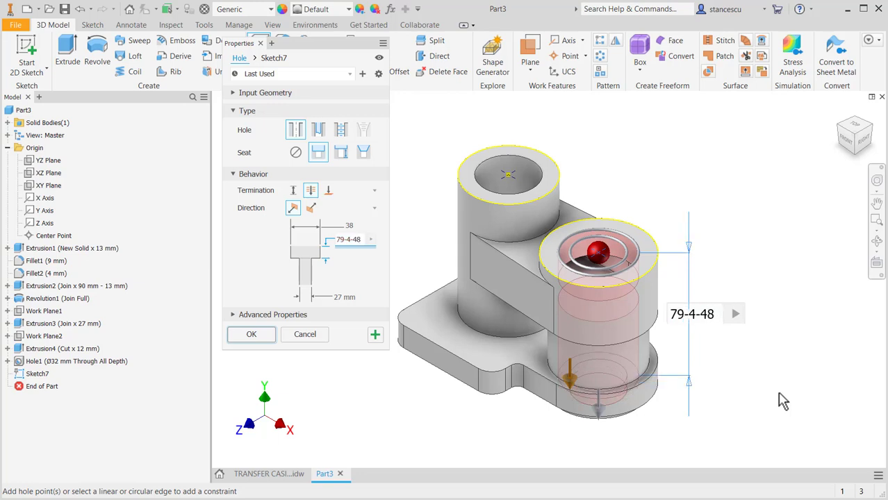
text(.5)
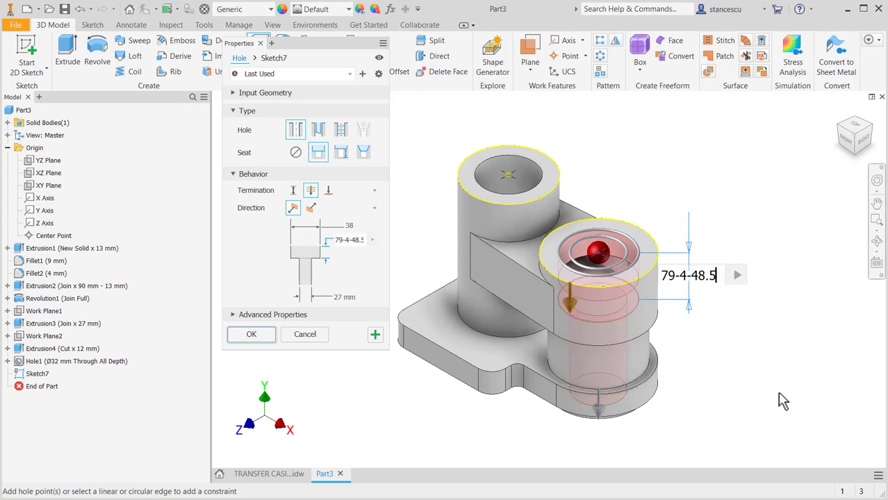
click(250, 335)
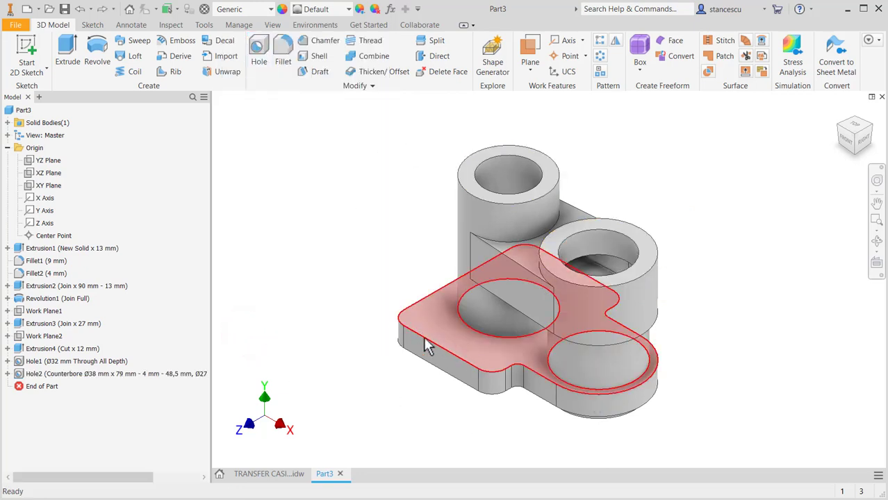
- Check the base plate's hole callout in the drawing, and create a sketch on the plate's top face, keeping only its projected geometry
click(285, 477)
mouse_move(585, 417)
middle_down()
mouse_move(600, 396)
mouse_move(610, 233)
middle_up()
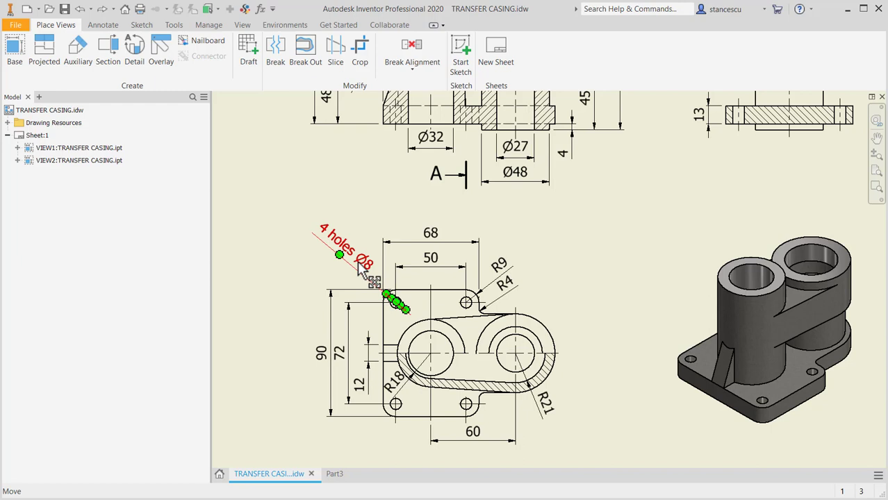
click(283, 273)
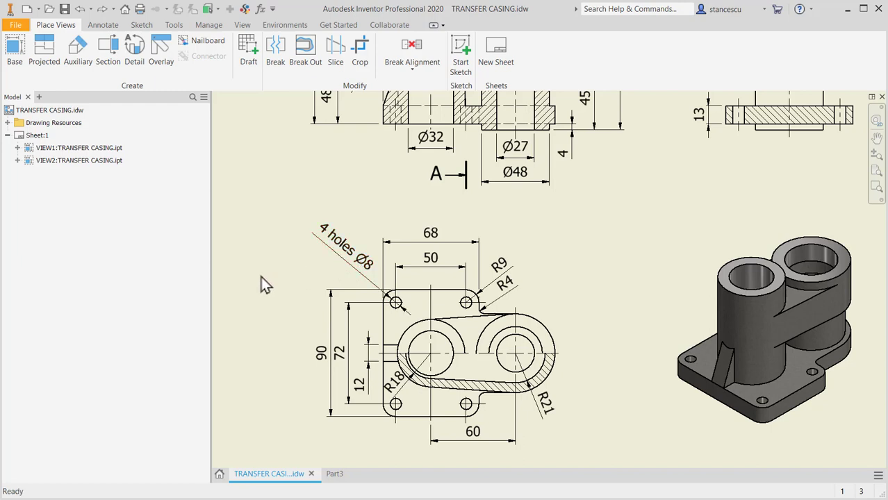
click(340, 477)
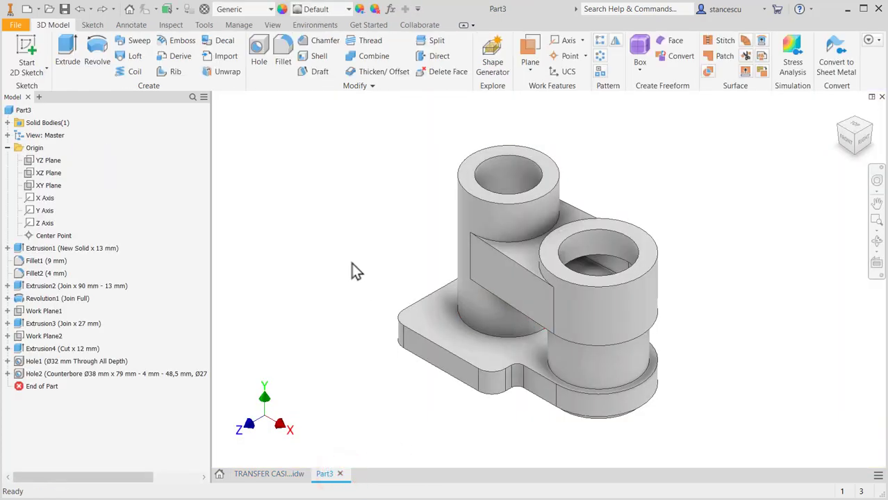
click(430, 324)
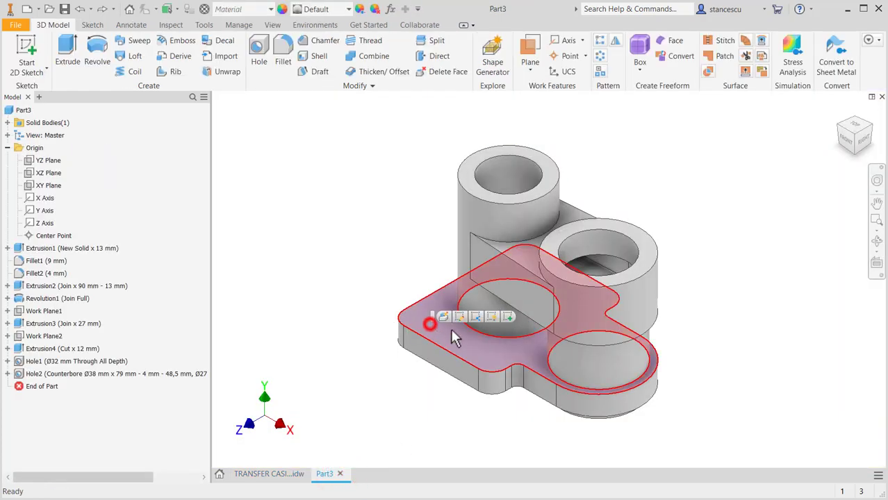
click(506, 317)
click(722, 56)
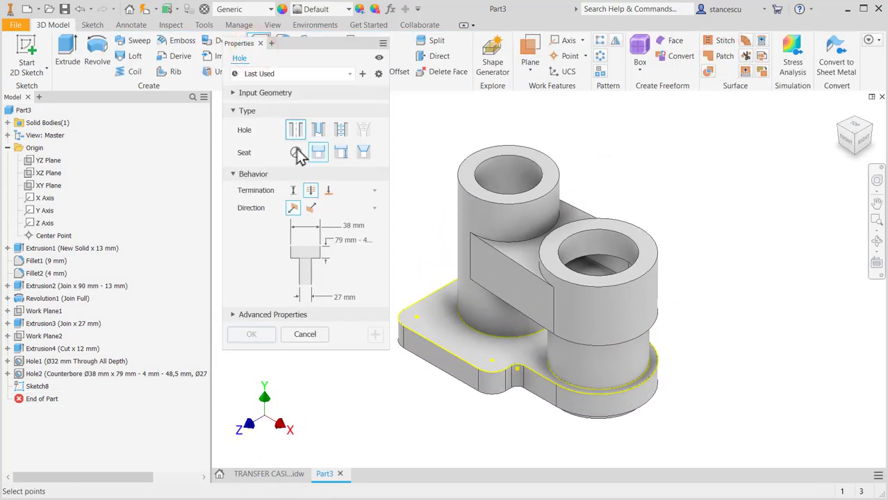
- Create simple 8 mm through-all holes at the four corner arc centres of the base plate, and restore the home view
click(296, 153)
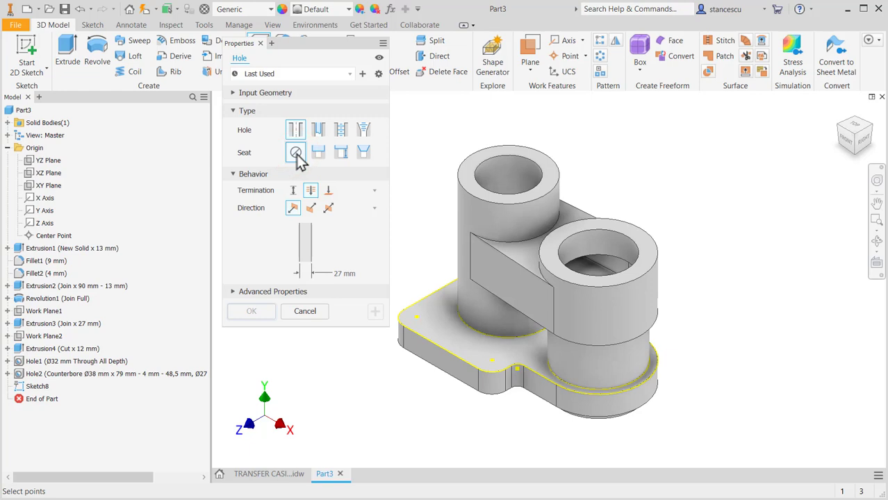
click(415, 317)
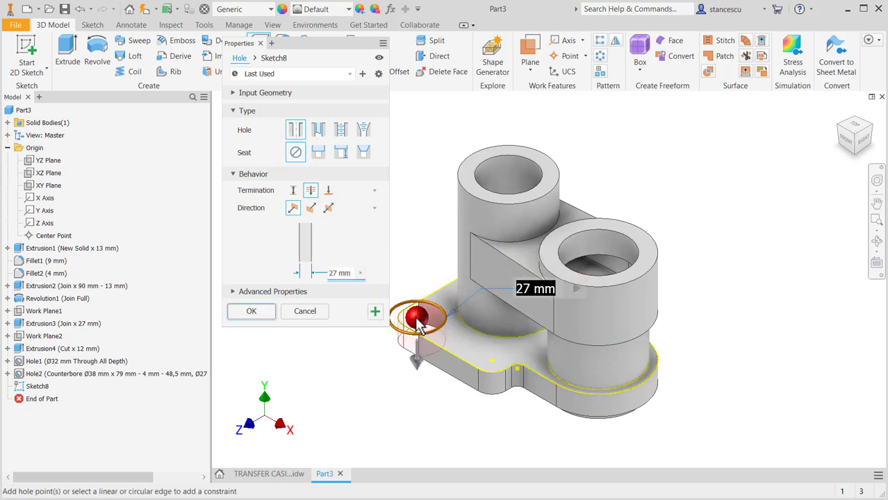
text(8)
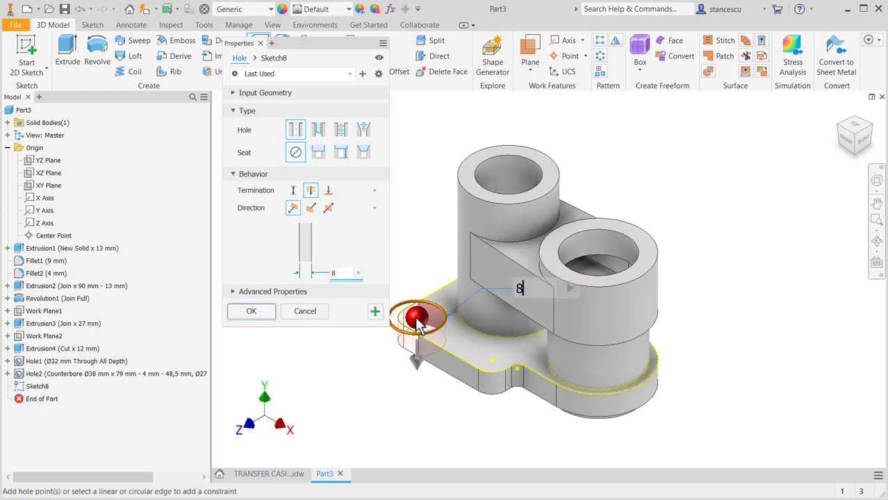
click(492, 363)
mouse_move(542, 416)
shift+middle_down()
mouse_move(511, 440)
mouse_move(581, 326)
shift+middle_up()
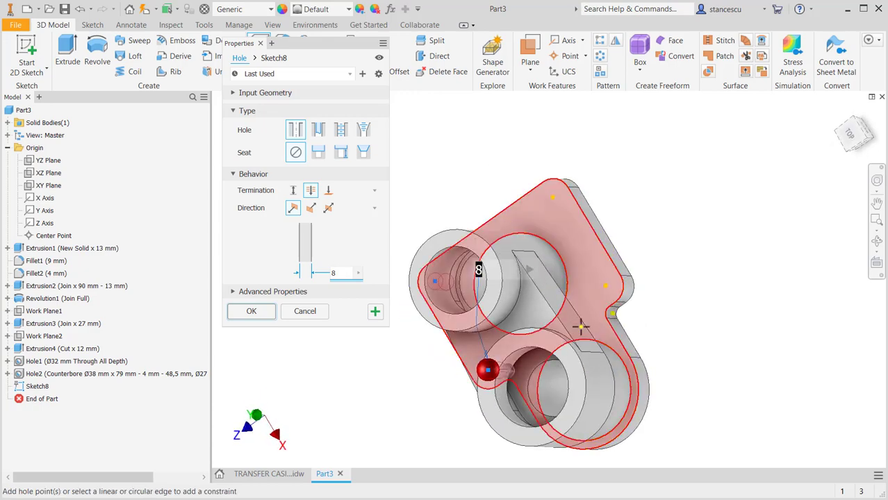
click(608, 286)
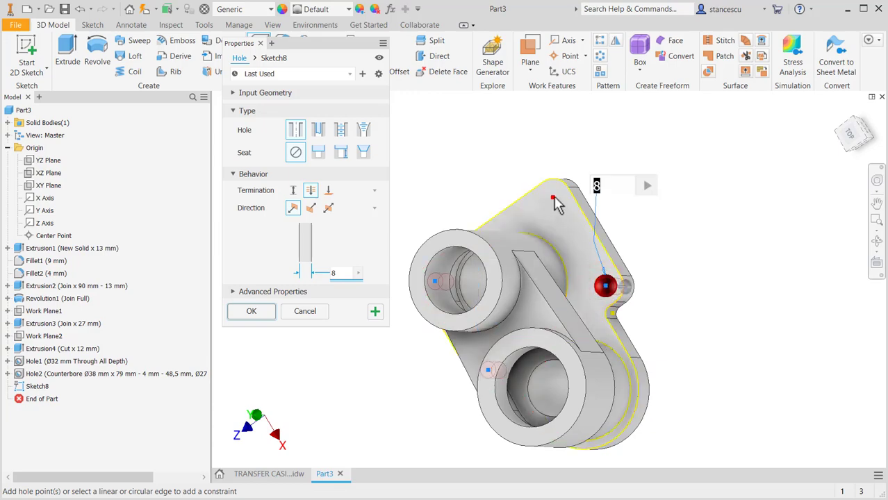
mouse_move(676, 396)
shift+middle_down()
mouse_move(697, 343)
mouse_move(625, 344)
shift+middle_up()
click(240, 314)
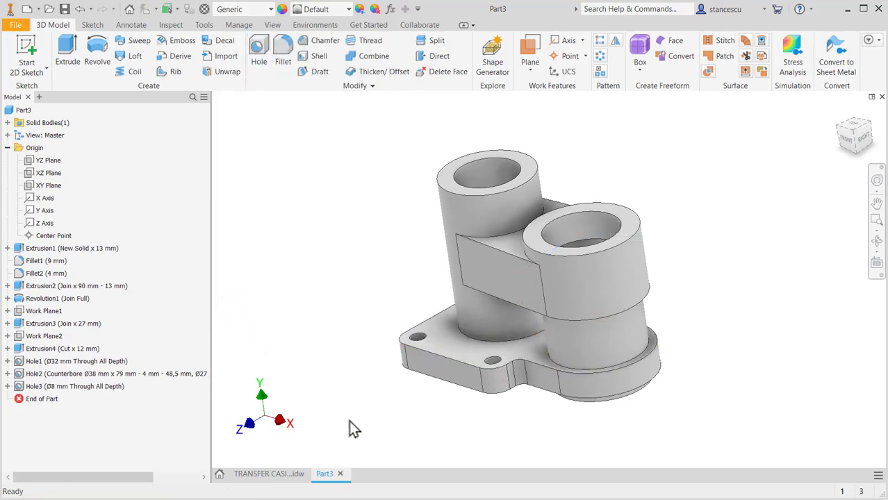
key(F6)
- Check the sloped rib's angle and starting point in the drawing's section view, and start a sketch on the part's XY plane
click(276, 475)
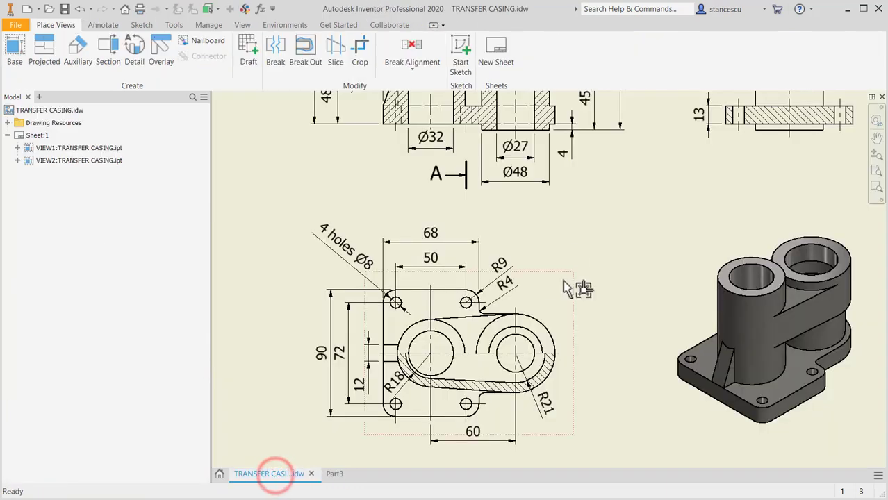
middle_drag(584, 257, 582, 389)
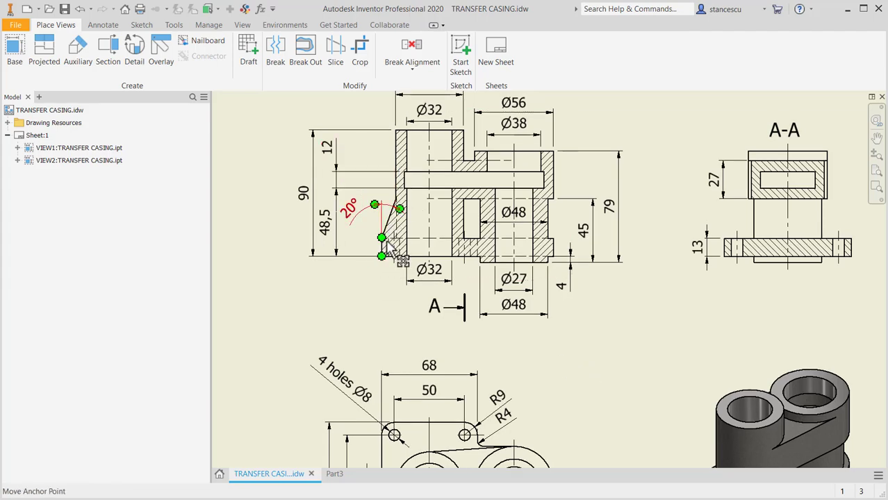
mouse_move(575, 331)
middle_down()
mouse_move(550, 258)
mouse_move(559, 341)
middle_up()
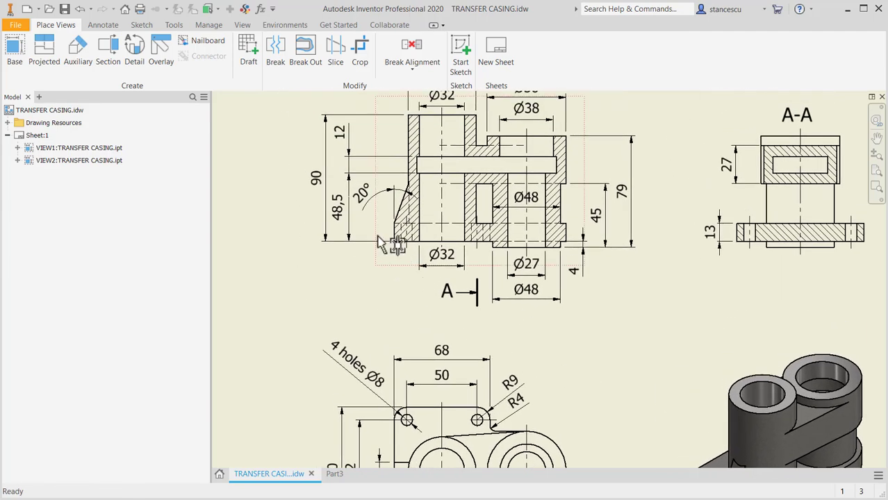
scroll(393, 247, up, 3)
middle_drag(402, 224, 417, 262)
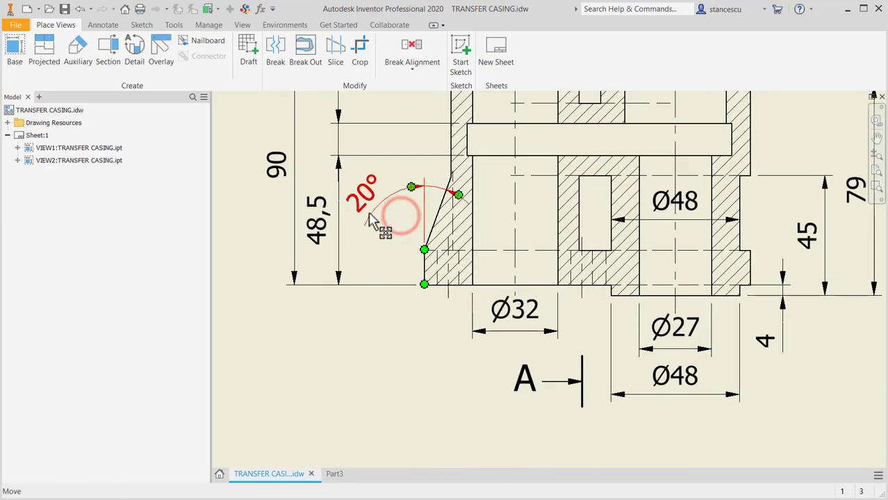
click(423, 256)
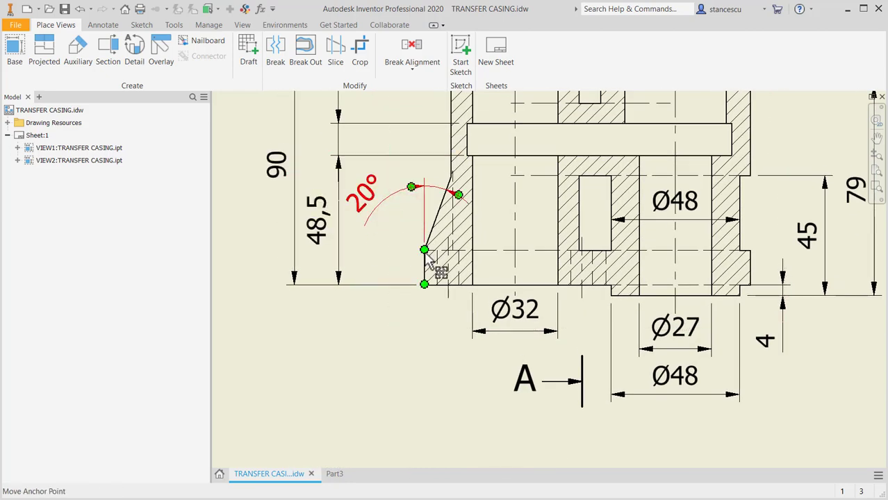
click(337, 473)
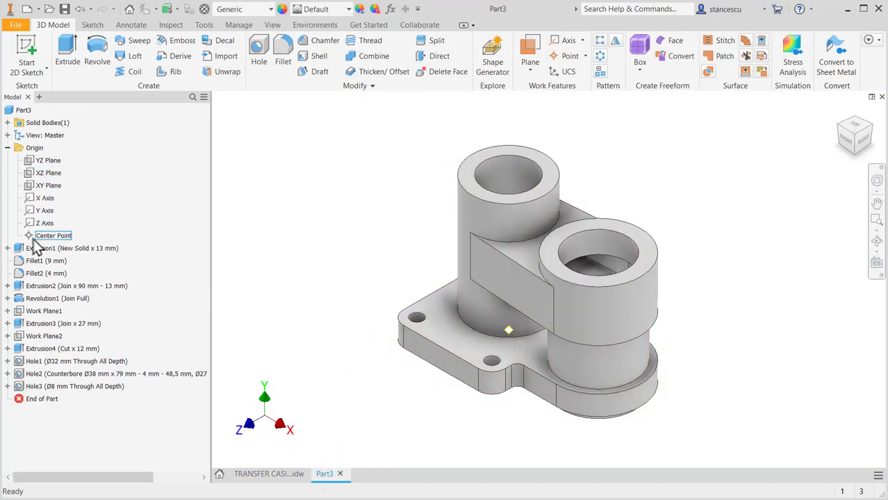
click(32, 185)
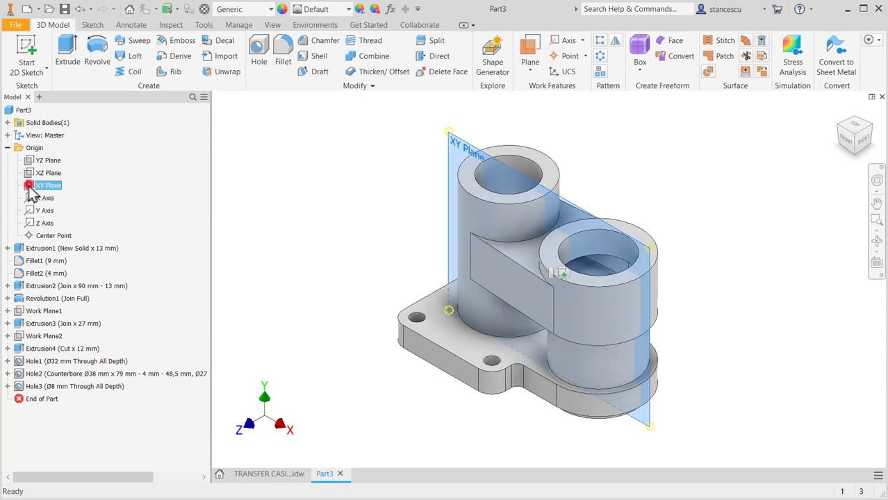
click(561, 271)
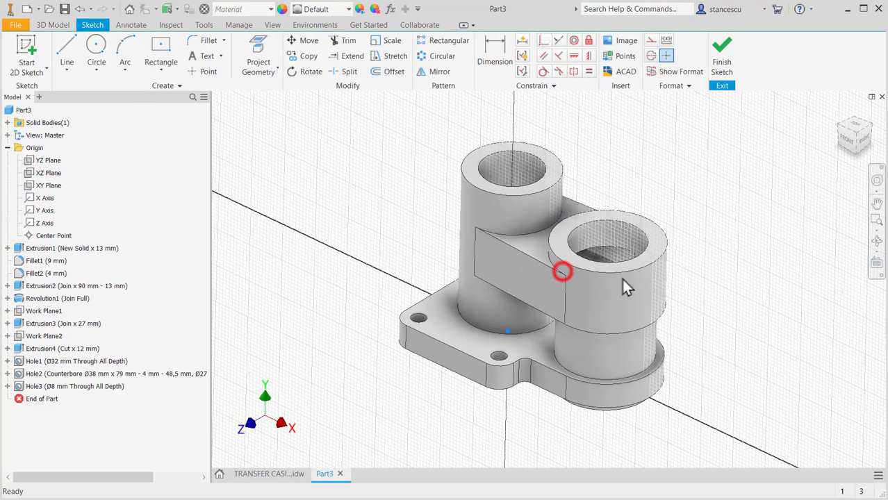
middle_drag(394, 213, 394, 288)
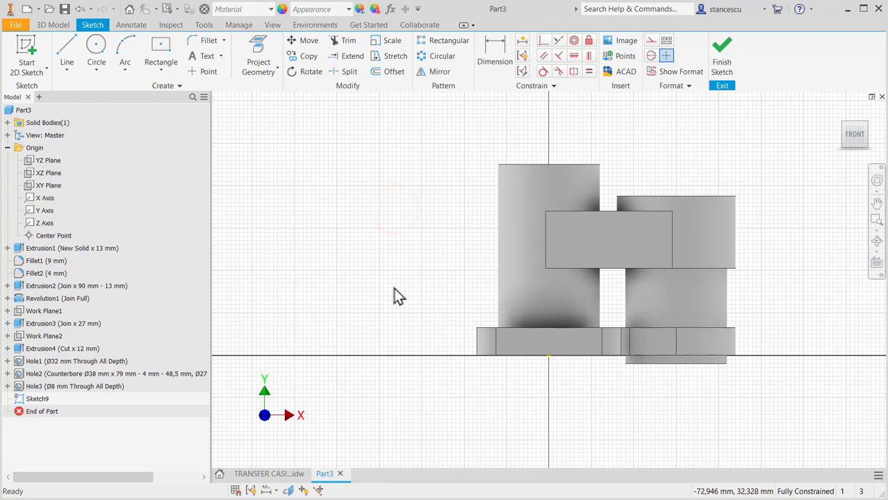
- Slice the view at the sketch plane and sketch a line from the base plate's upper outer corner to the tall boss's wall, about 22° from vertical
key(F7)
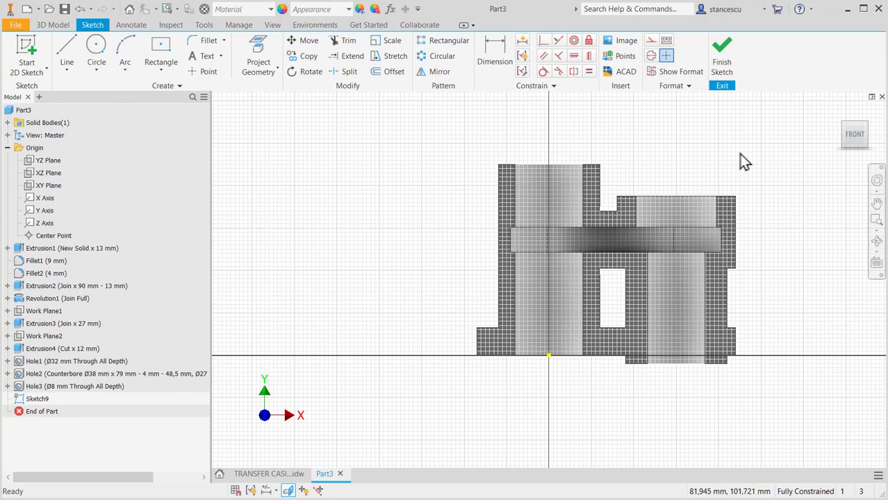
scroll(709, 288, up, 3)
scroll(665, 288, down, 3)
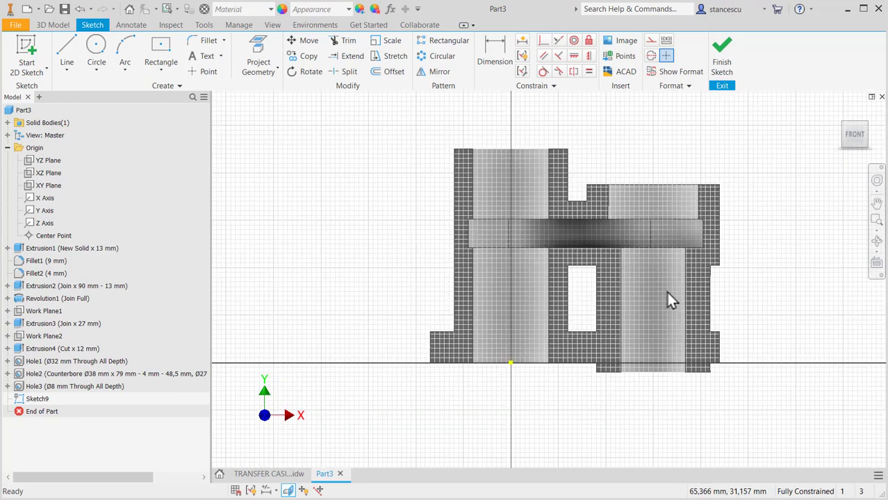
click(67, 50)
click(70, 49)
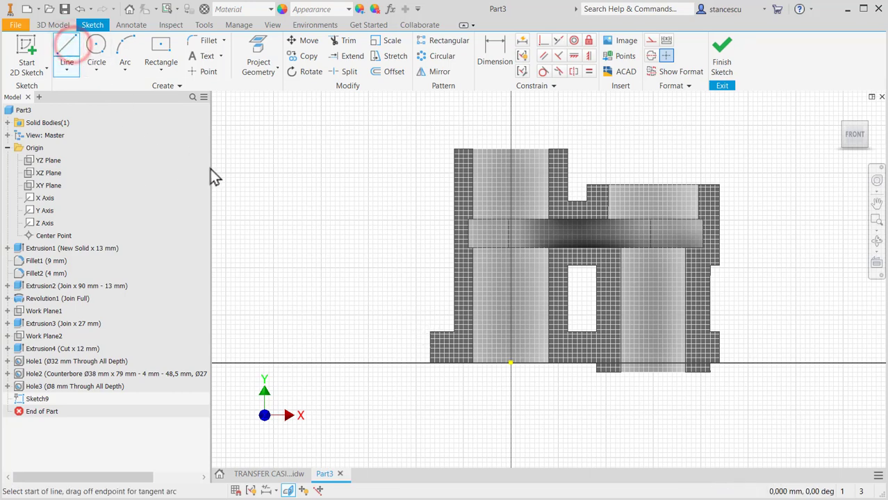
click(430, 331)
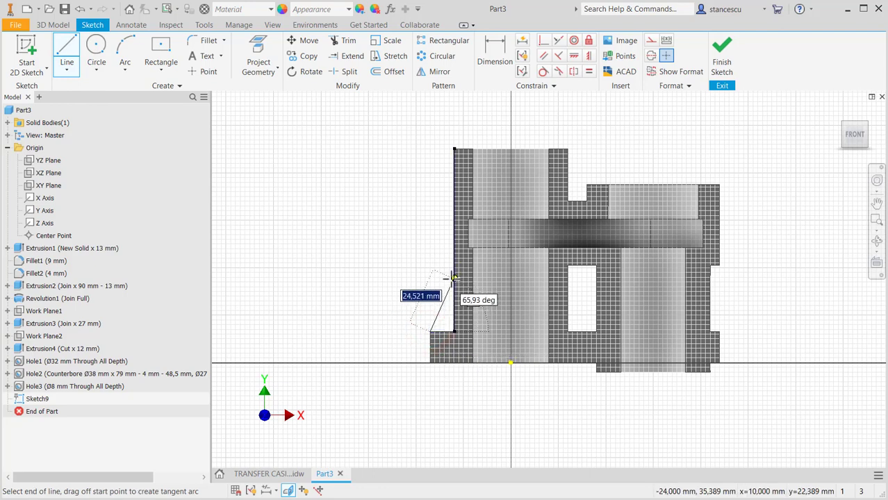
double_click(453, 273)
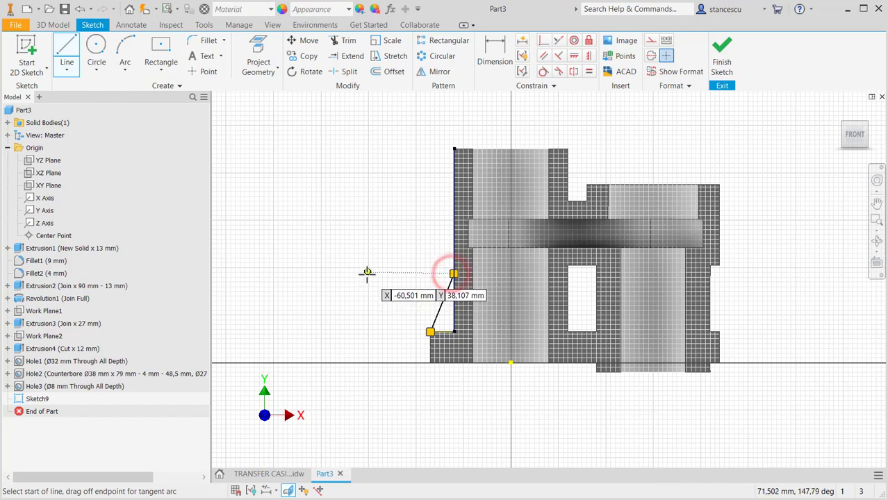
- Dimension the angle between the sloped line and the base plate's vertical edge as 20°, and finish the sketch
click(494, 52)
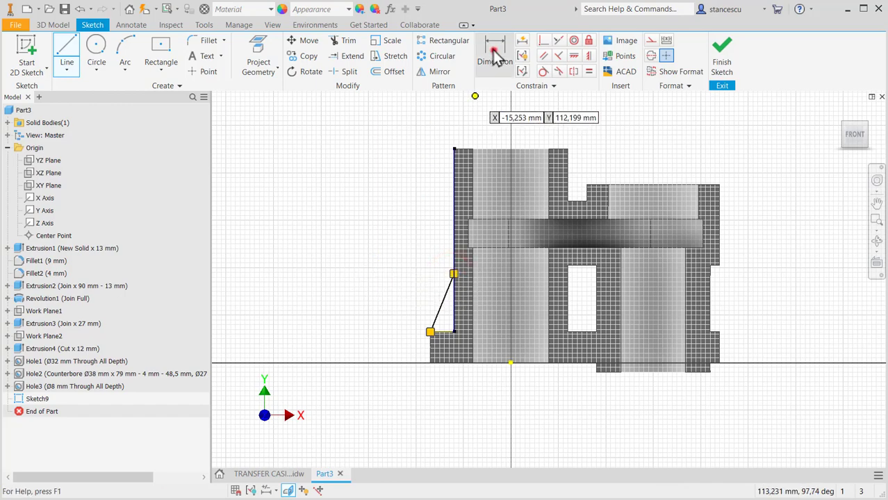
click(440, 303)
scroll(420, 351, up, 3)
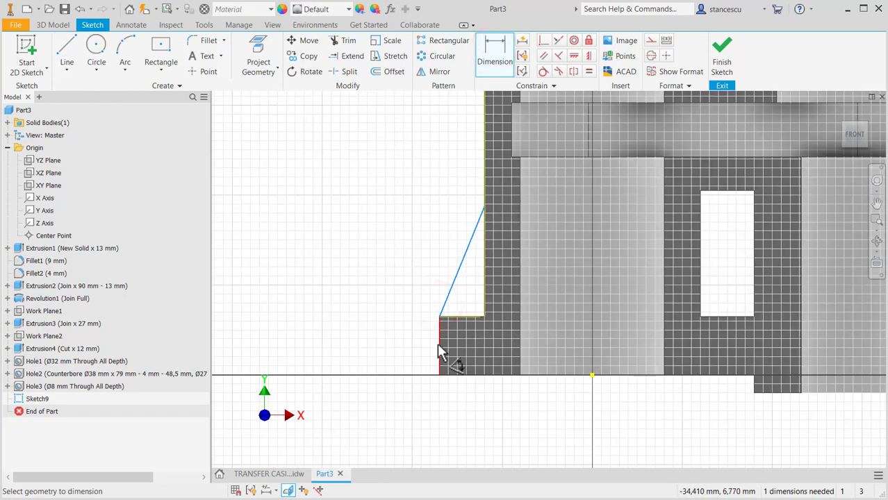
click(439, 344)
click(453, 218)
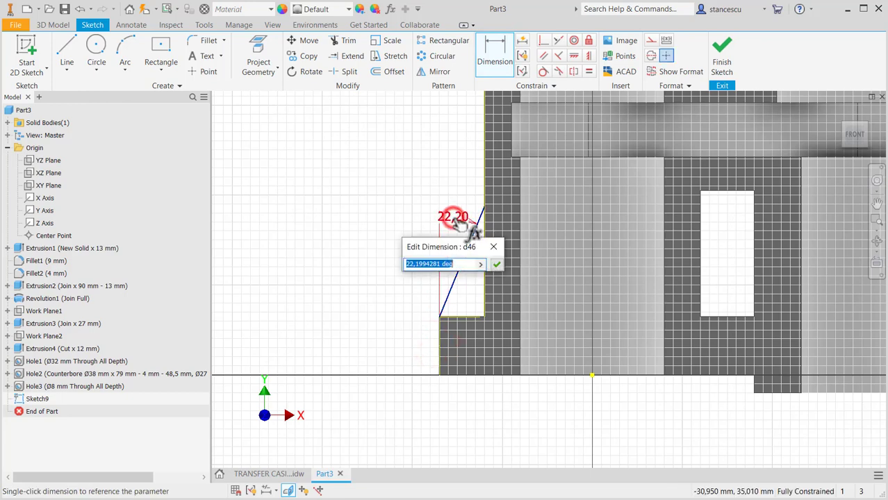
text(20)
key(Return)
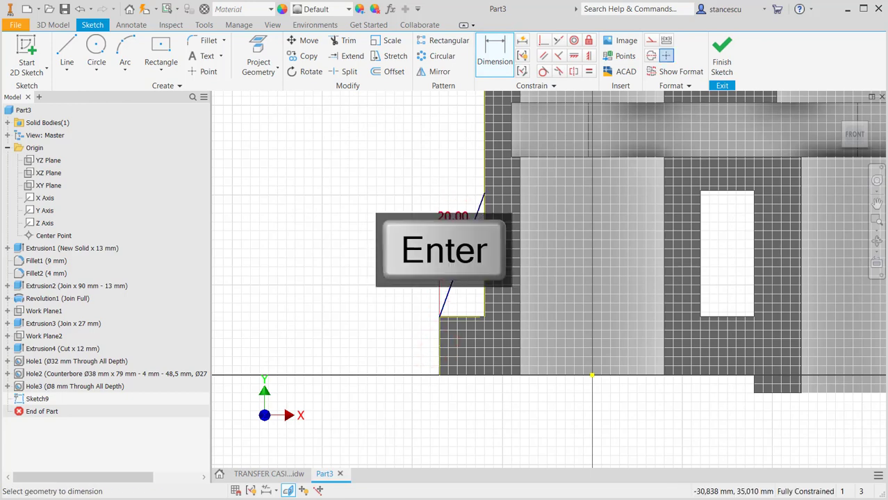
click(721, 63)
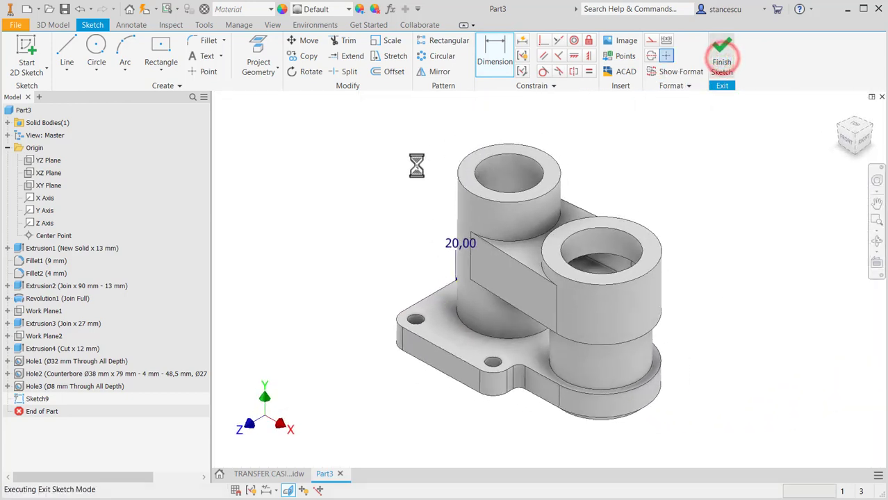
- Start a rib from the sloped line, set parallel to the sketch plane and filling toward the tall boss and base plate
click(845, 135)
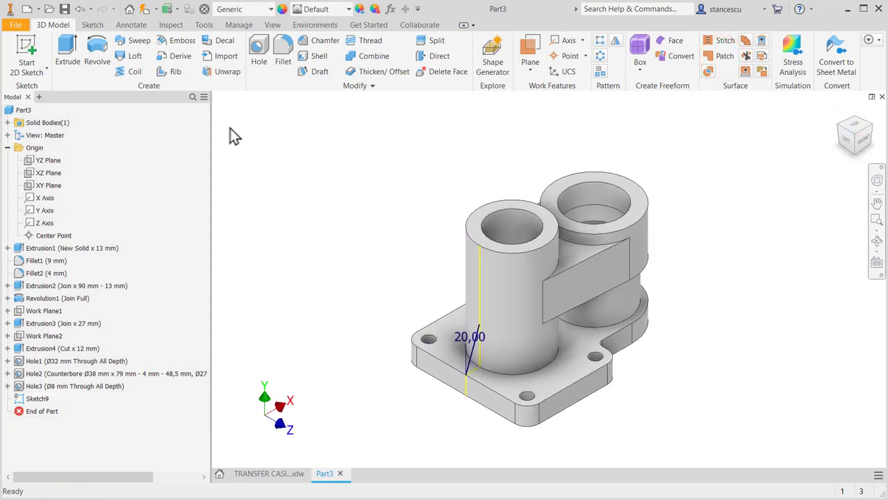
click(169, 72)
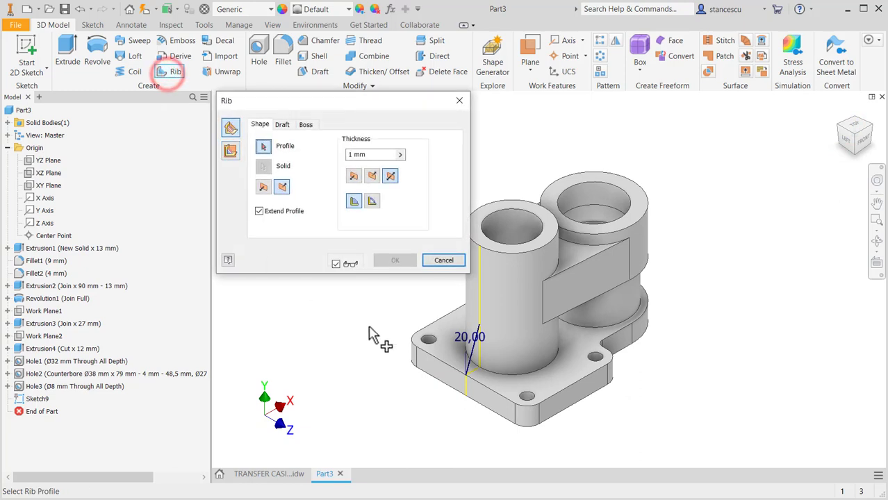
click(472, 366)
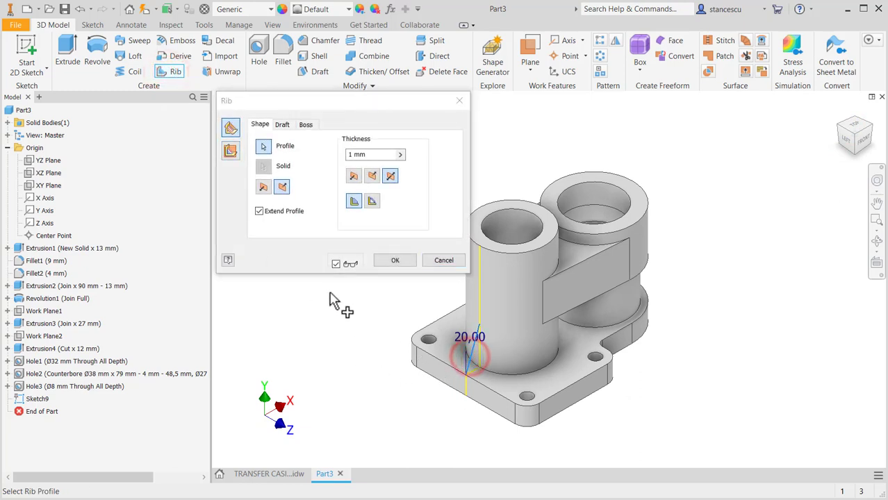
click(231, 153)
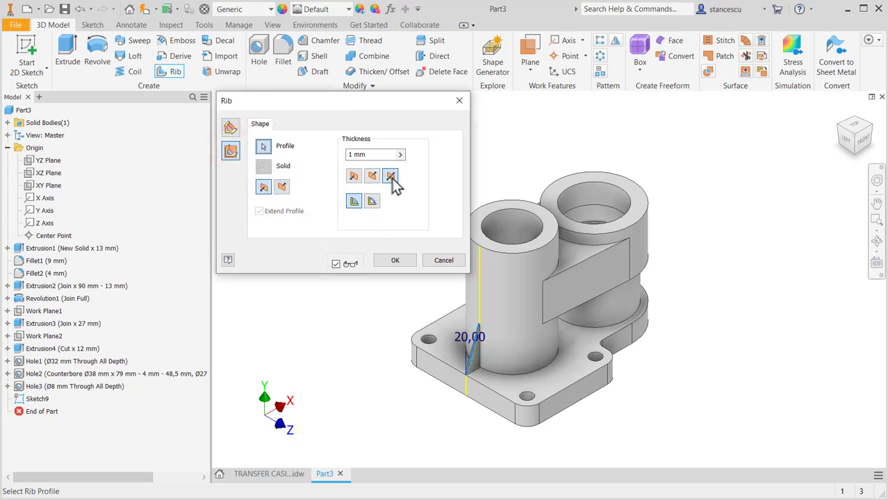
scroll(478, 350, up, 6)
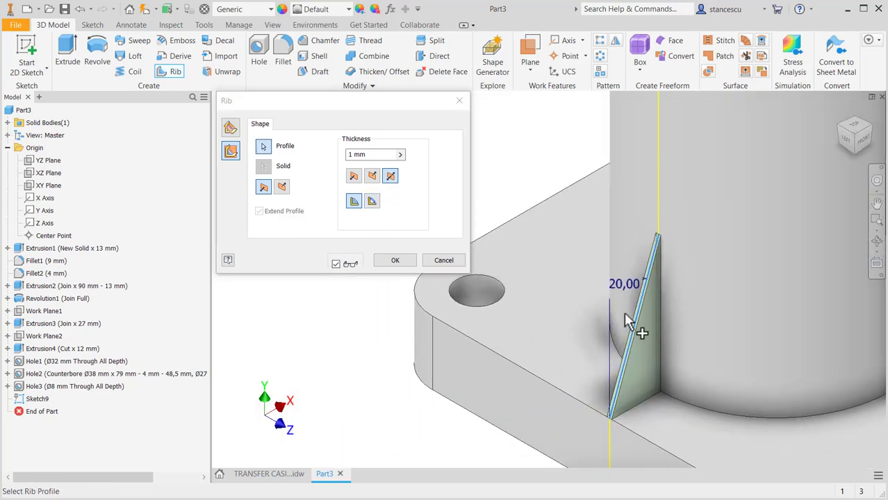
- Check the rib's width in the drawing's top view, create the rib with a 12 mm symmetric thickness, and restore the home view
click(296, 479)
scroll(601, 329, down, 5)
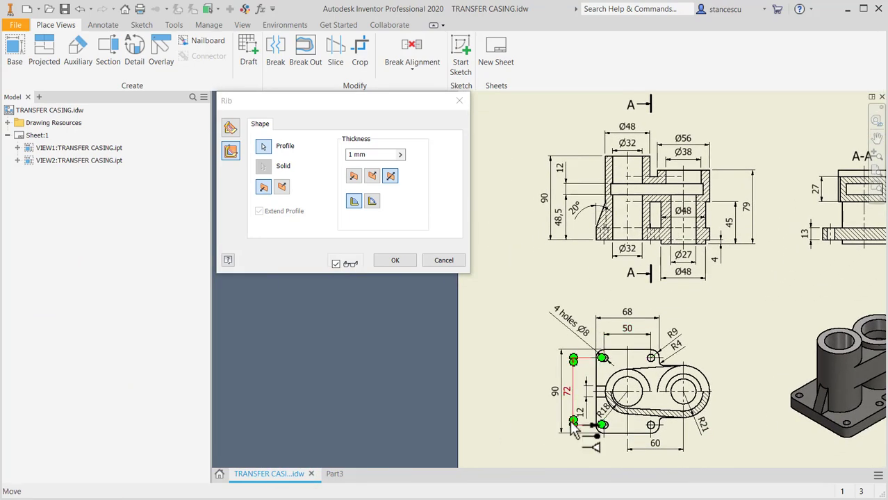
scroll(590, 420, up, 3)
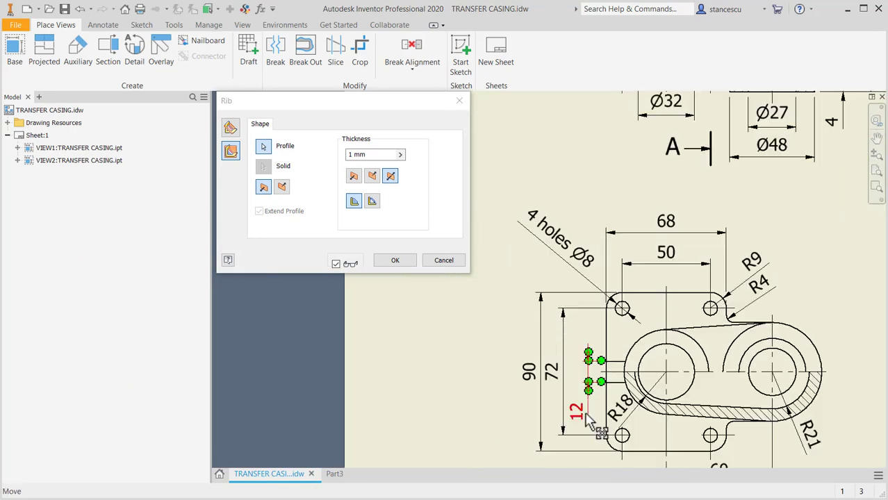
click(335, 476)
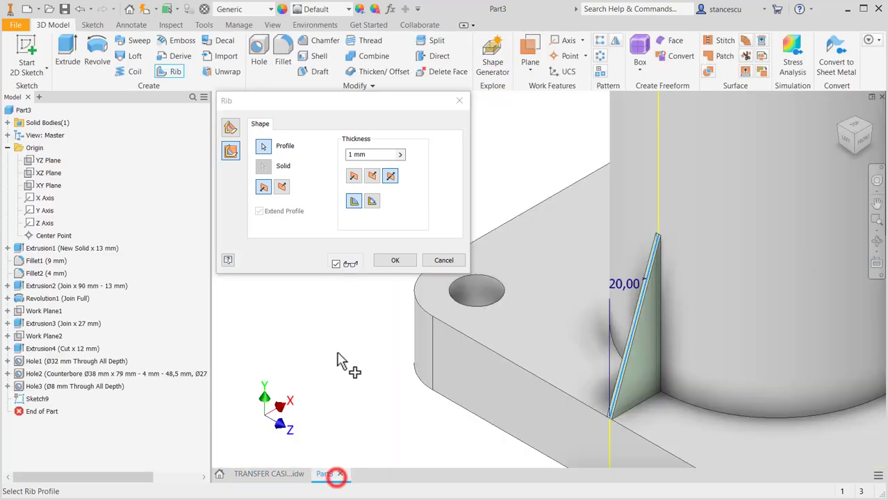
drag(370, 153, 355, 156)
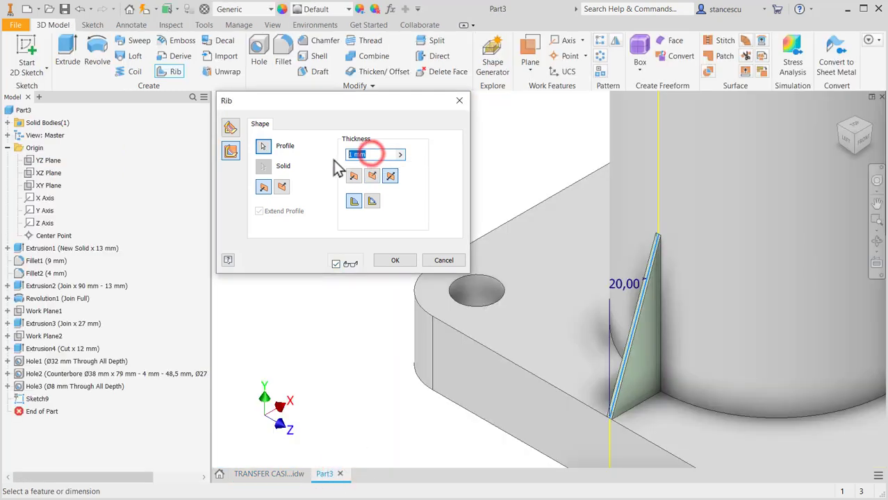
text(12)
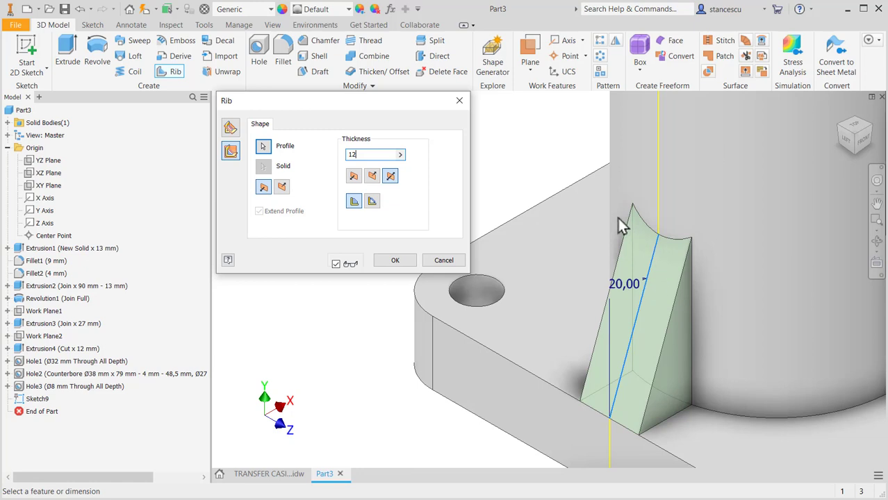
click(395, 261)
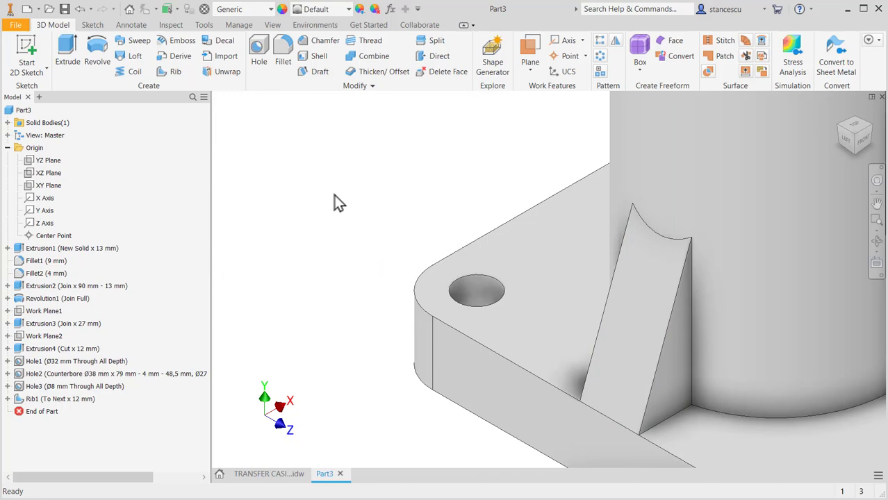
key(F6)
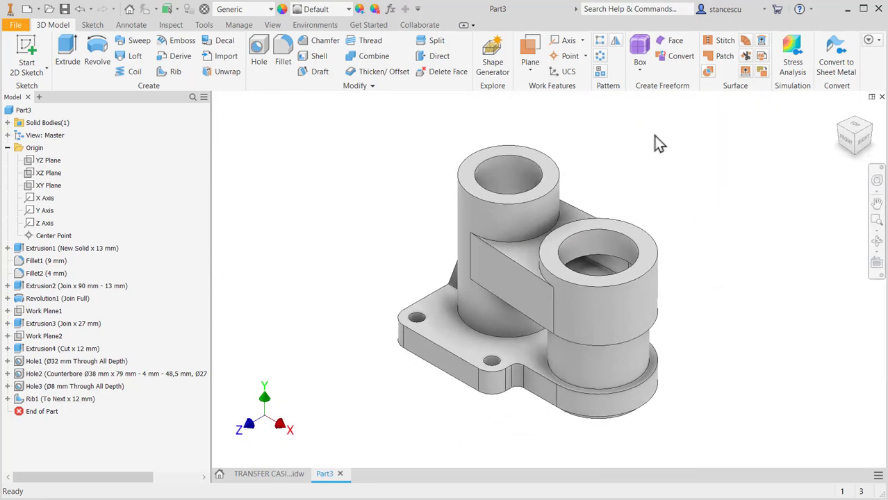
- Assign the Steel, Cast material to the part and give it the Steel - Cast appearance
click(258, 9)
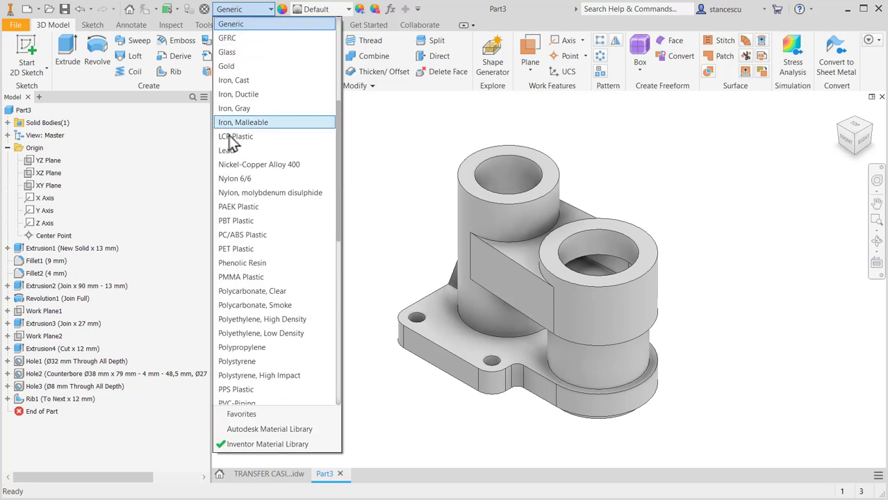
scroll(252, 250, down, 7)
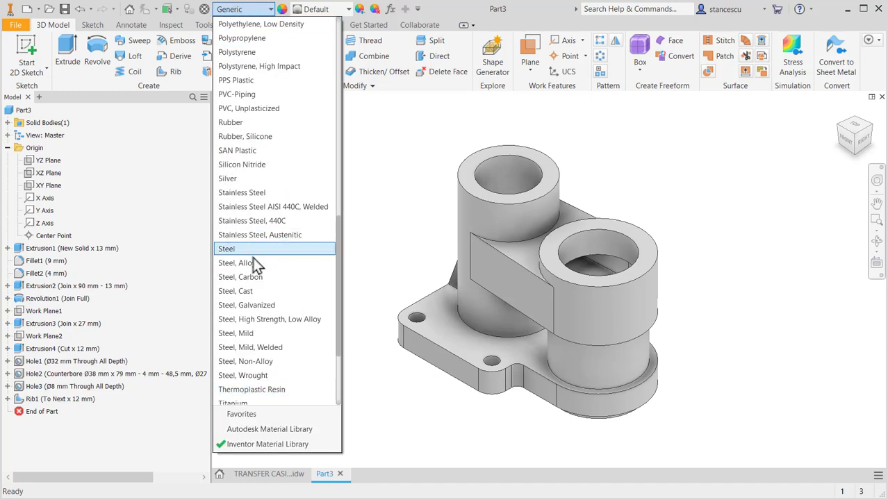
click(254, 291)
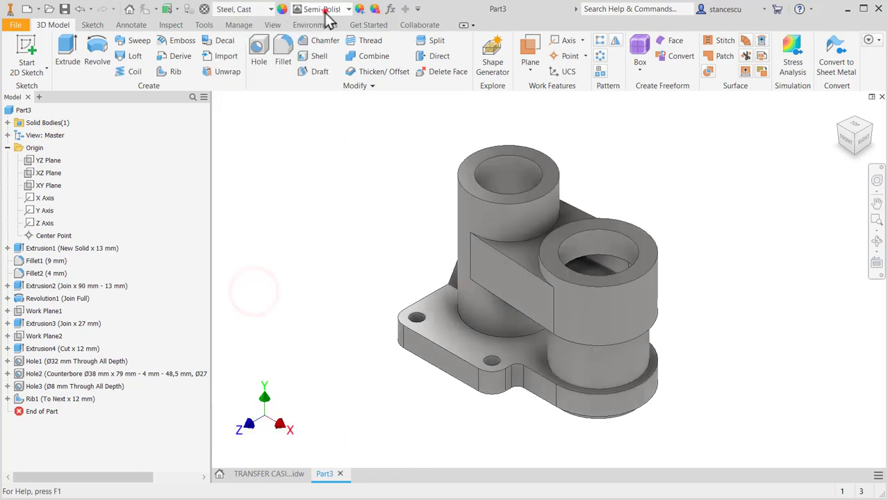
click(325, 10)
scroll(327, 226, down, 2)
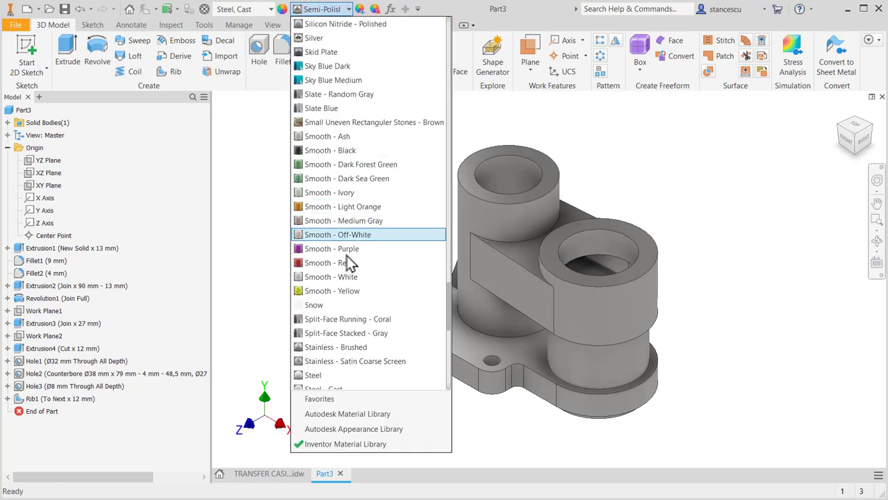
click(333, 376)
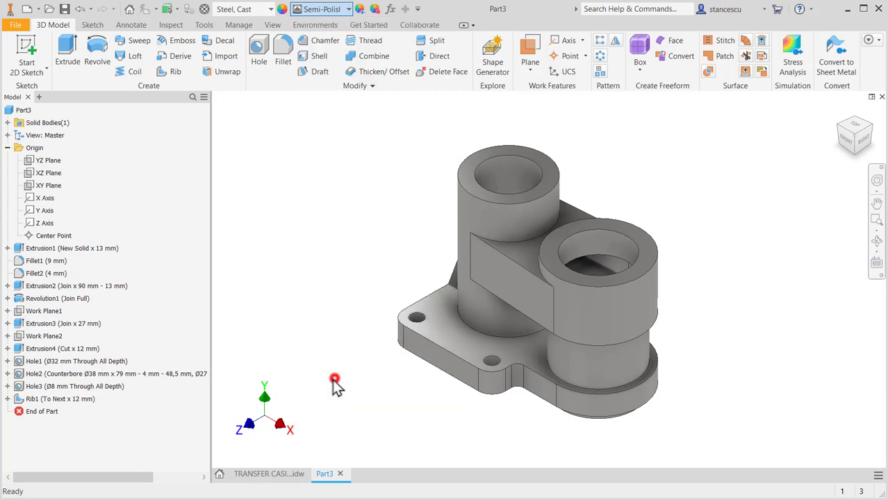
- Apply the Steel - Polished appearance to the boss bores, the bosses' top faces, the base plate's underside and the smaller bore's lower end face
click(519, 185)
ctrl+click(638, 234)
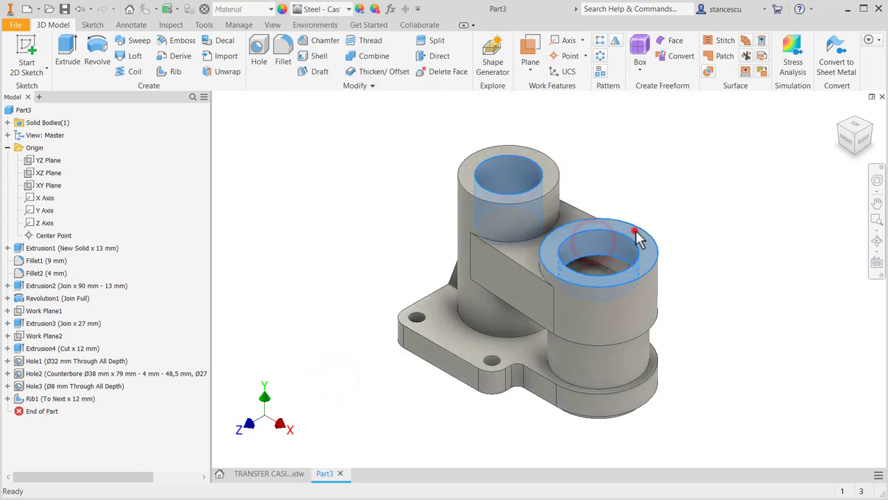
ctrl+click(551, 173)
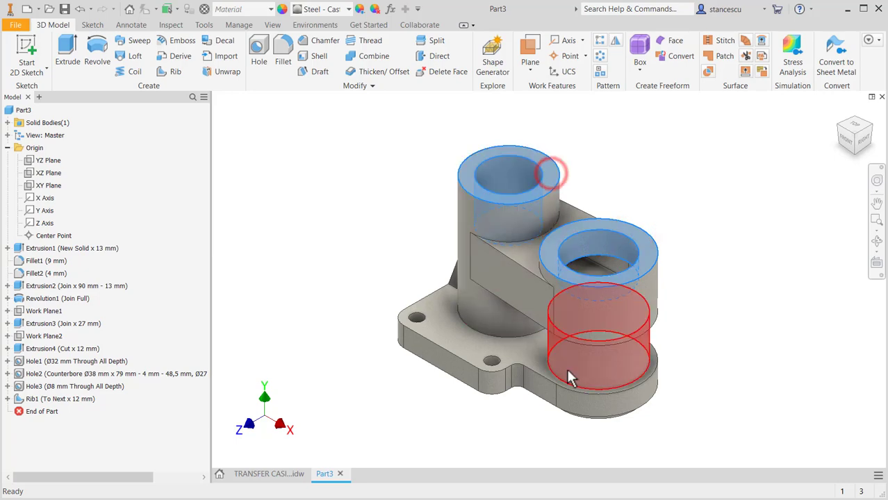
shift+middle_drag(567, 369, 587, 309)
ctrl+click(548, 317)
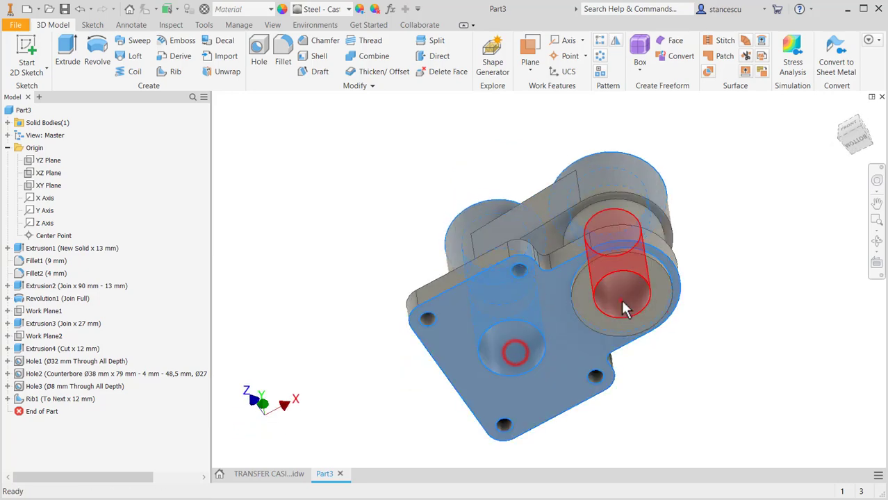
shift+middle_drag(622, 305, 668, 307)
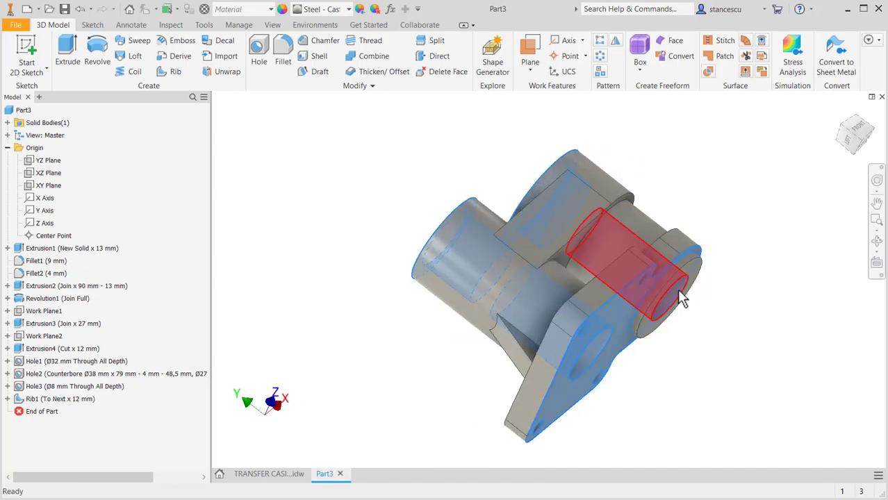
scroll(681, 299, down, 3)
ctrl+click(635, 299)
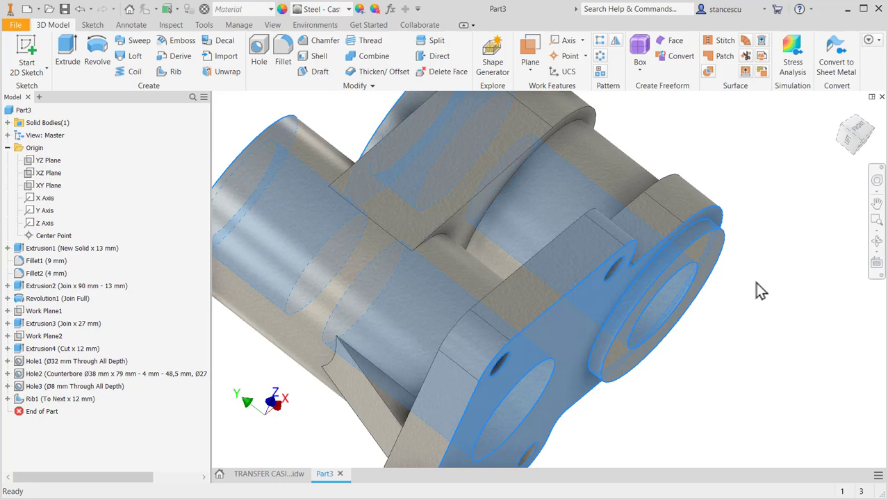
key(F6)
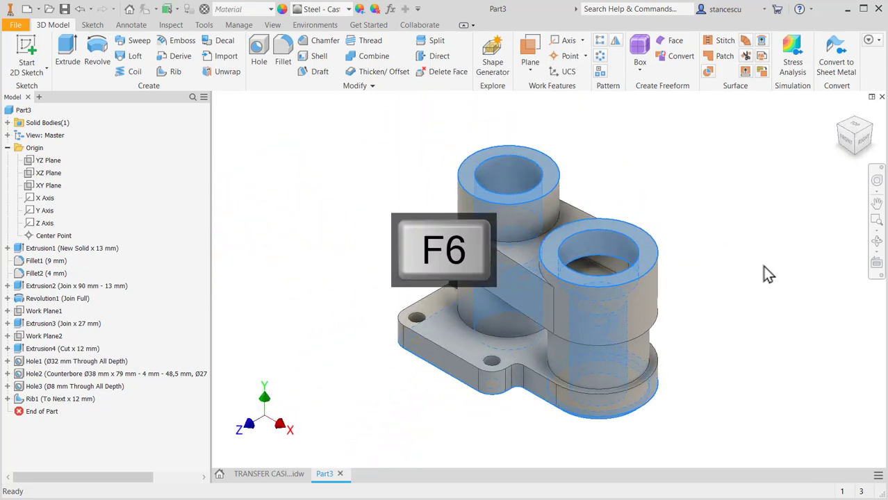
click(329, 11)
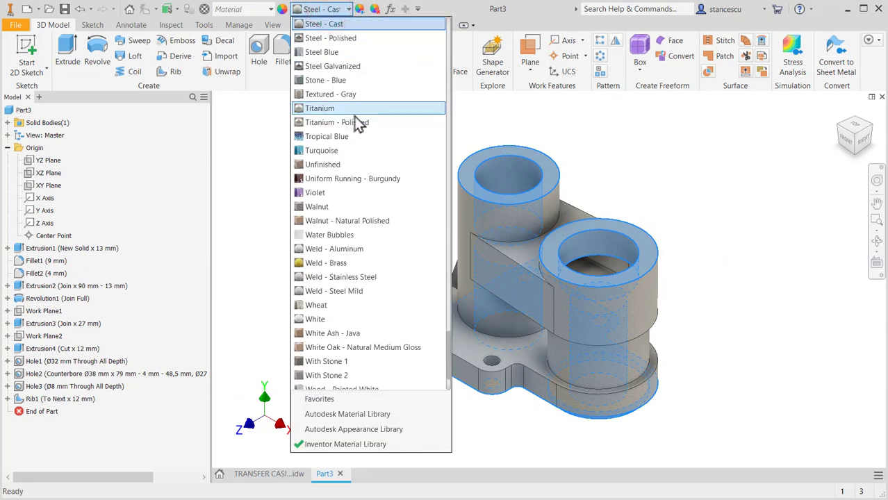
click(342, 36)
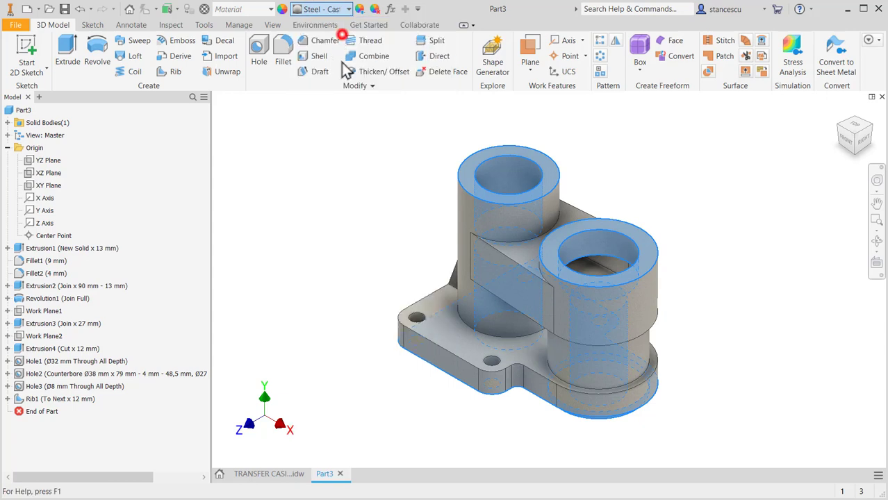
click(312, 171)
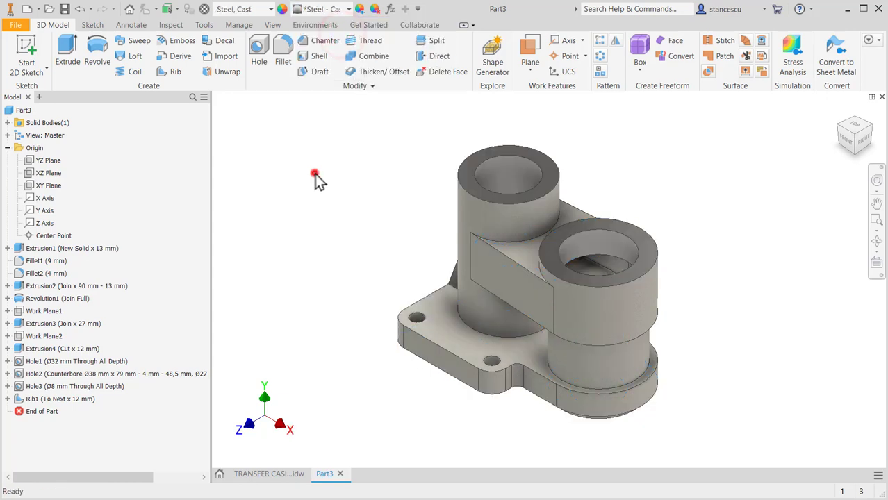
- Update the physical properties in the part's iProperties, examine the mass, area and volume, and close the dialog
right_click(25, 111)
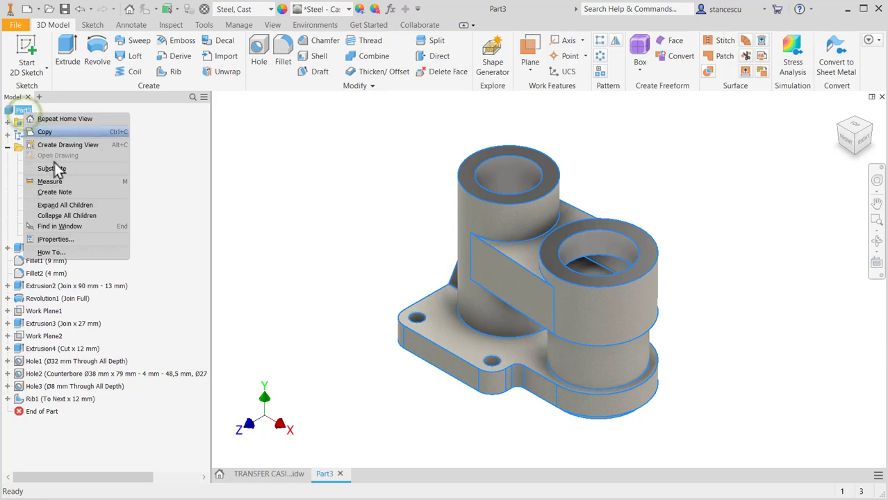
click(57, 240)
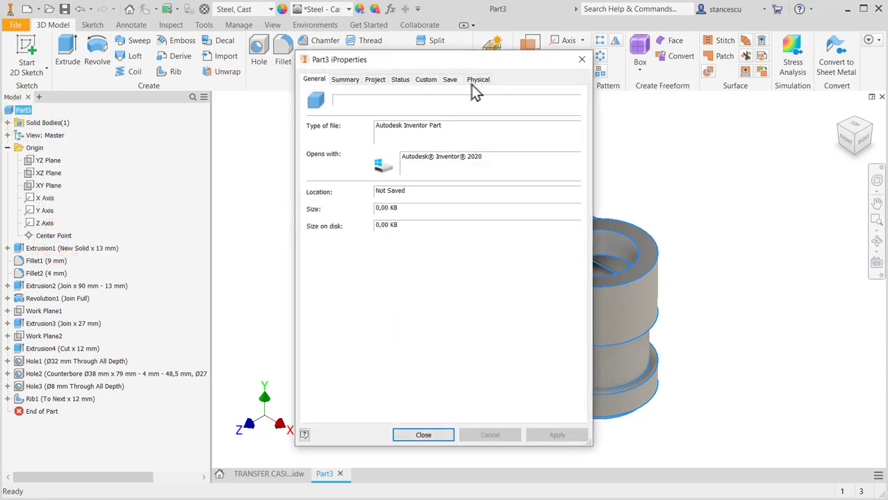
click(474, 80)
click(540, 108)
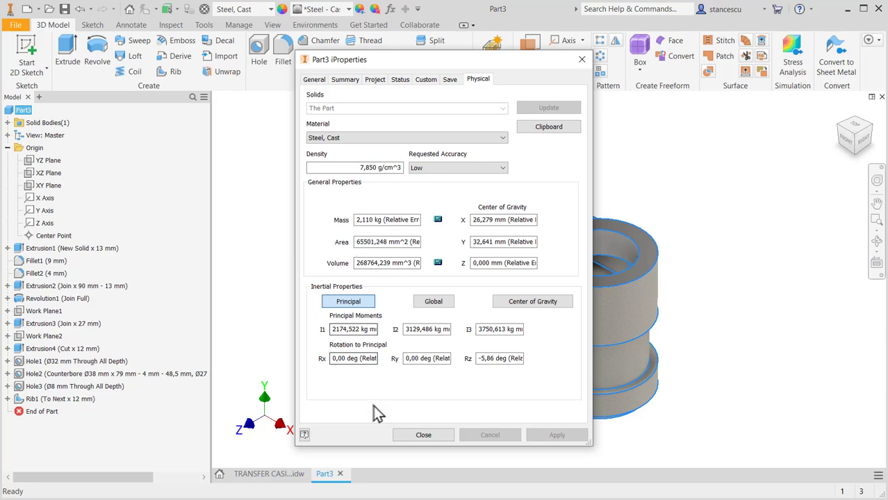
click(737, 184)
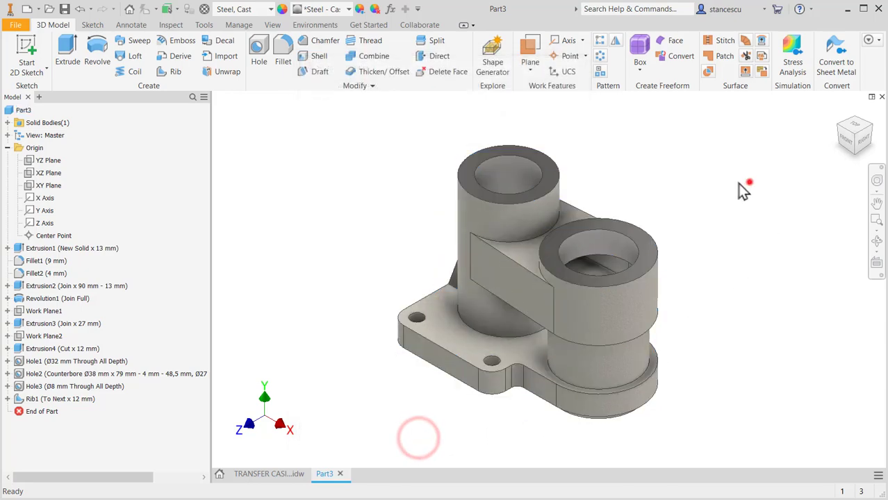